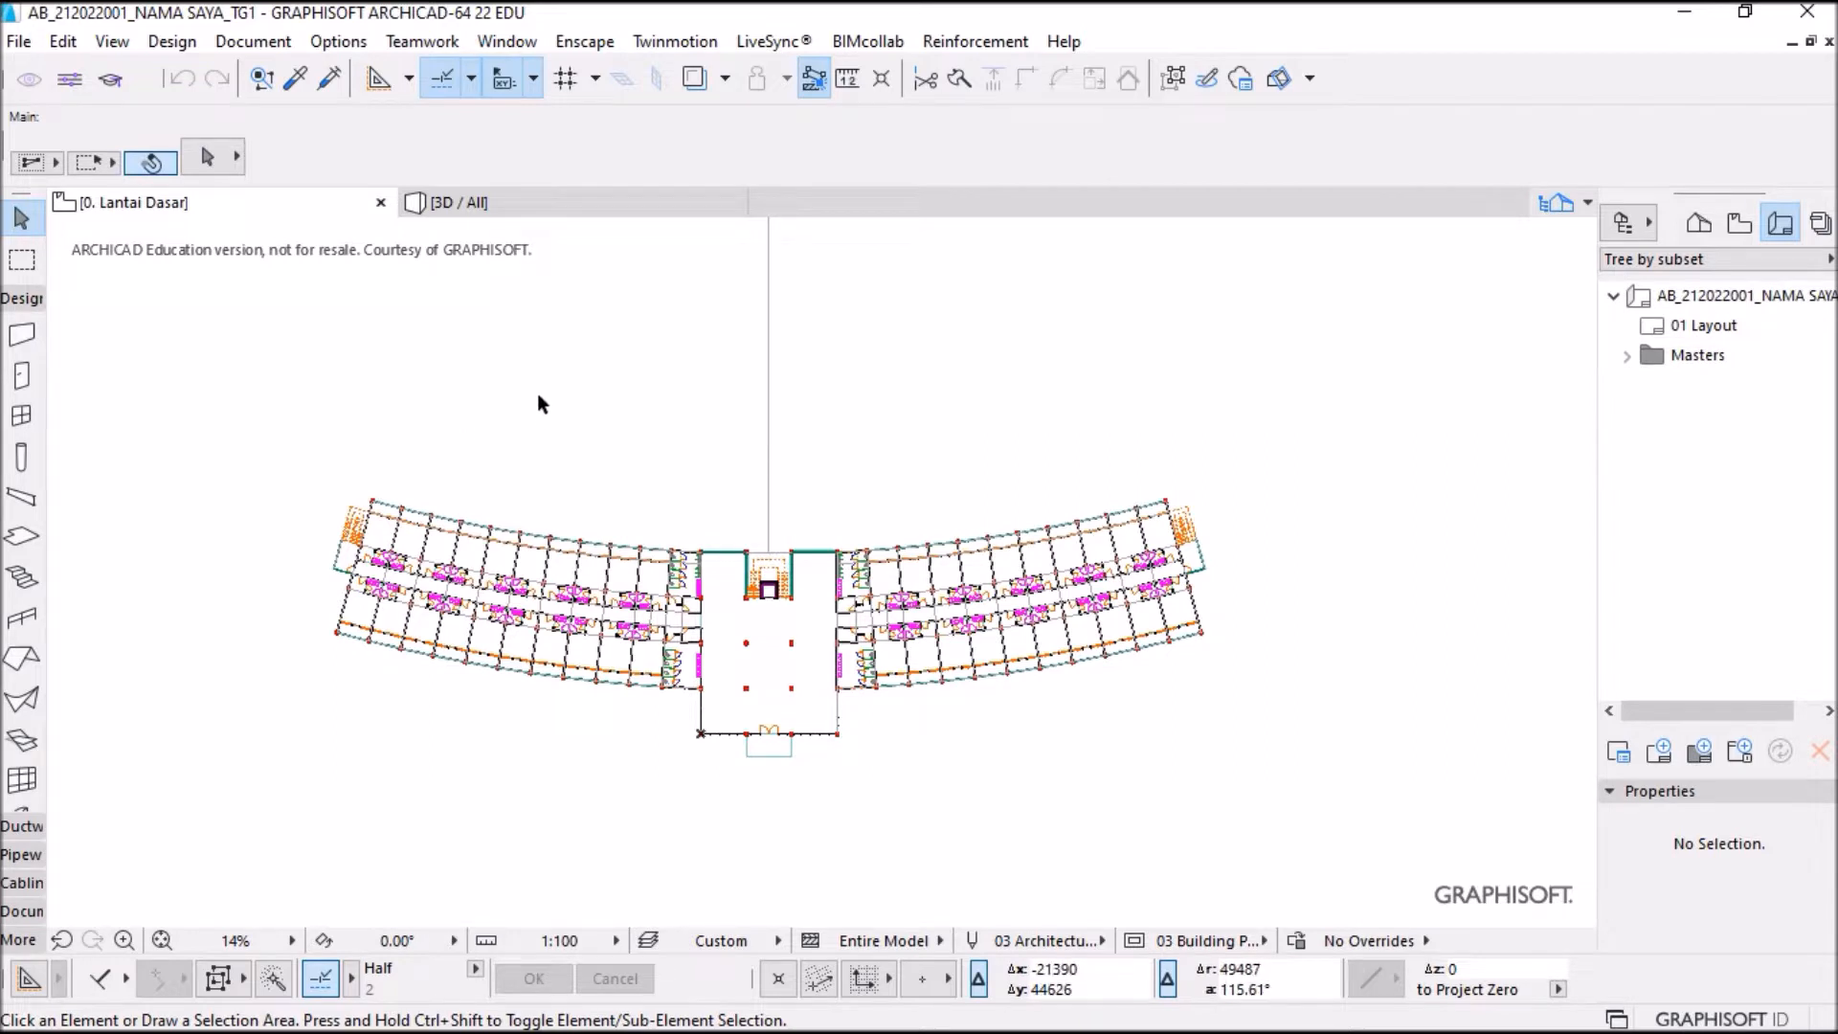
# Step: Start sharing the project as a Teamwork project and open the login for a different BIMcloud
pyautogui.click(400, 48)
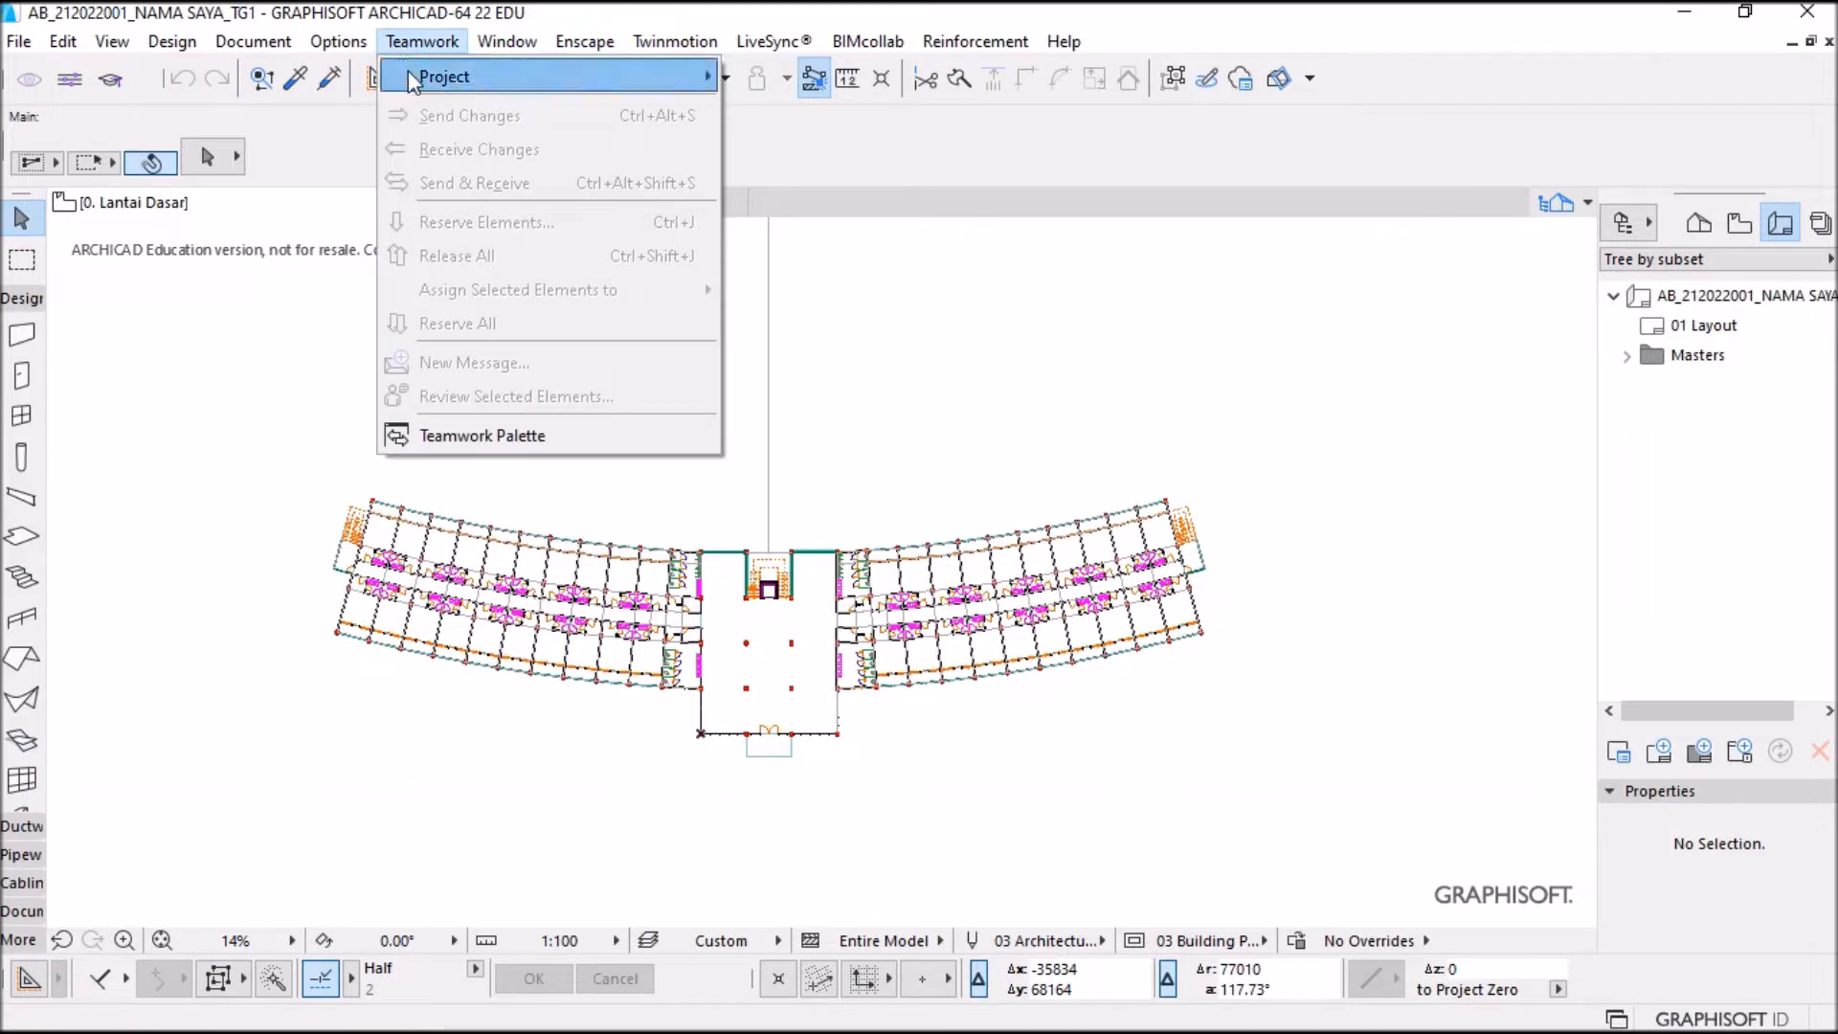
pyautogui.moveTo(411, 81)
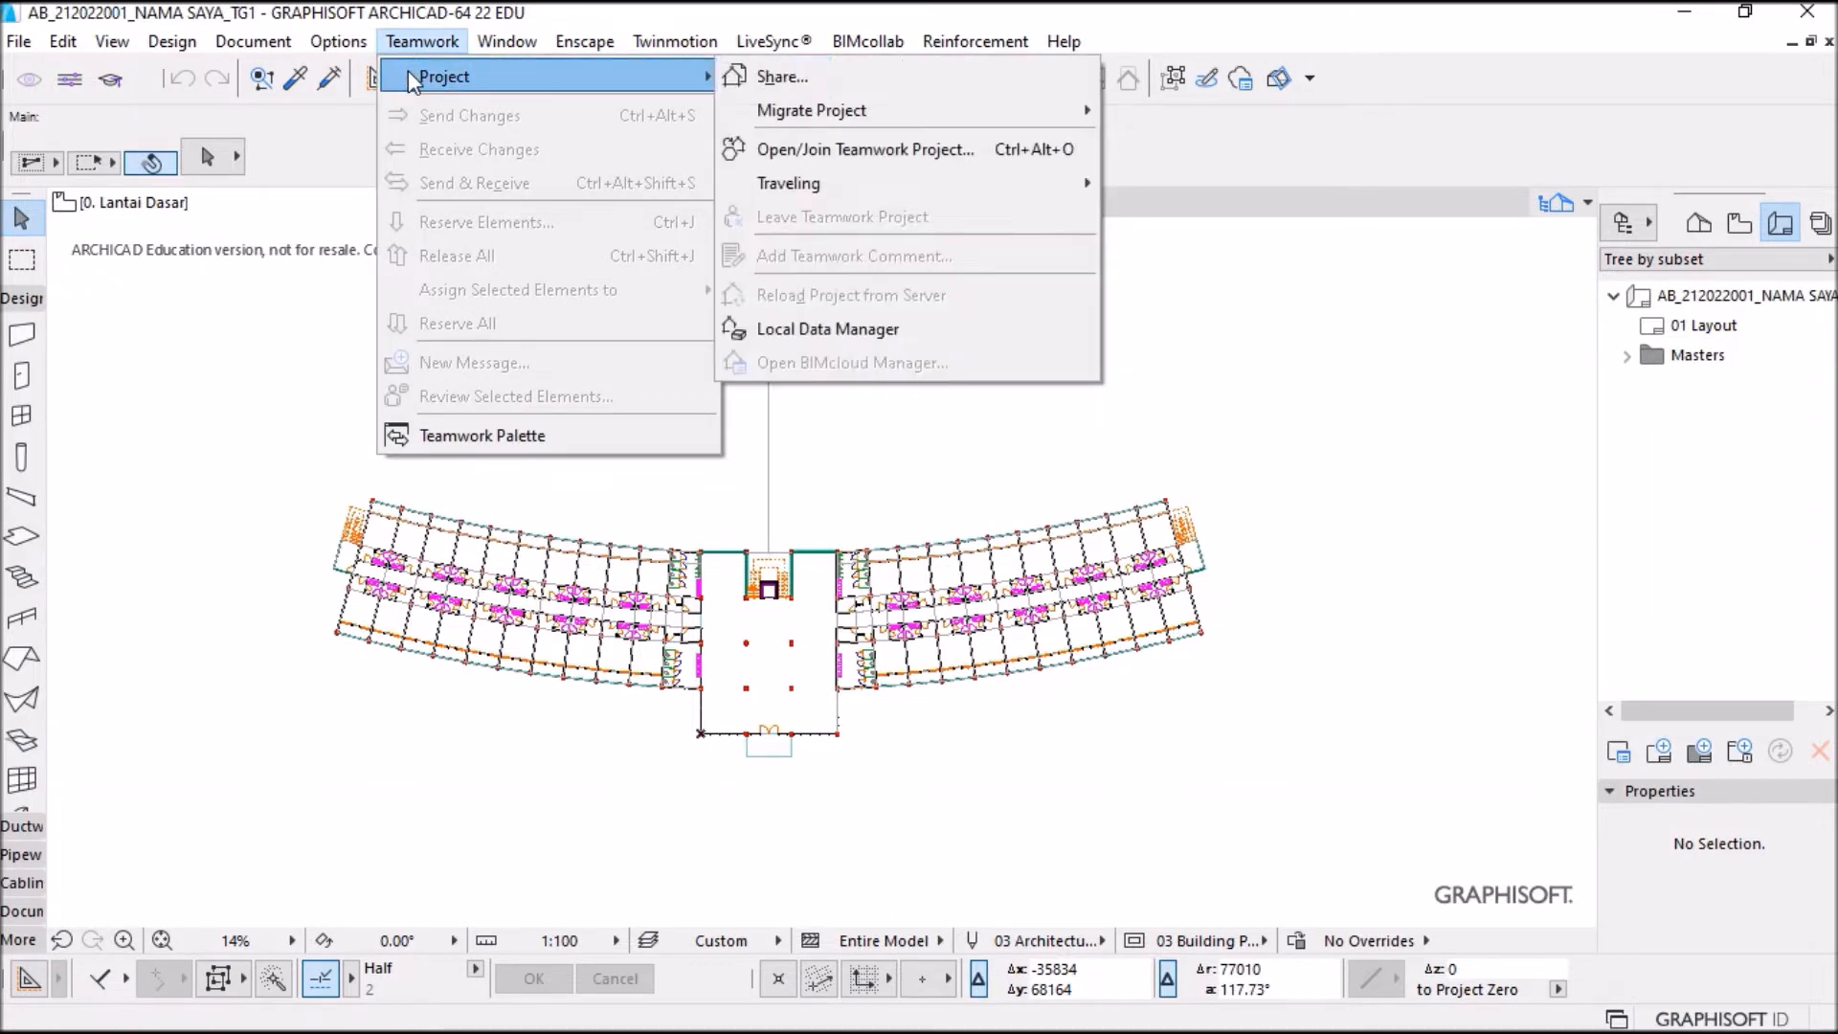
pyautogui.click(760, 77)
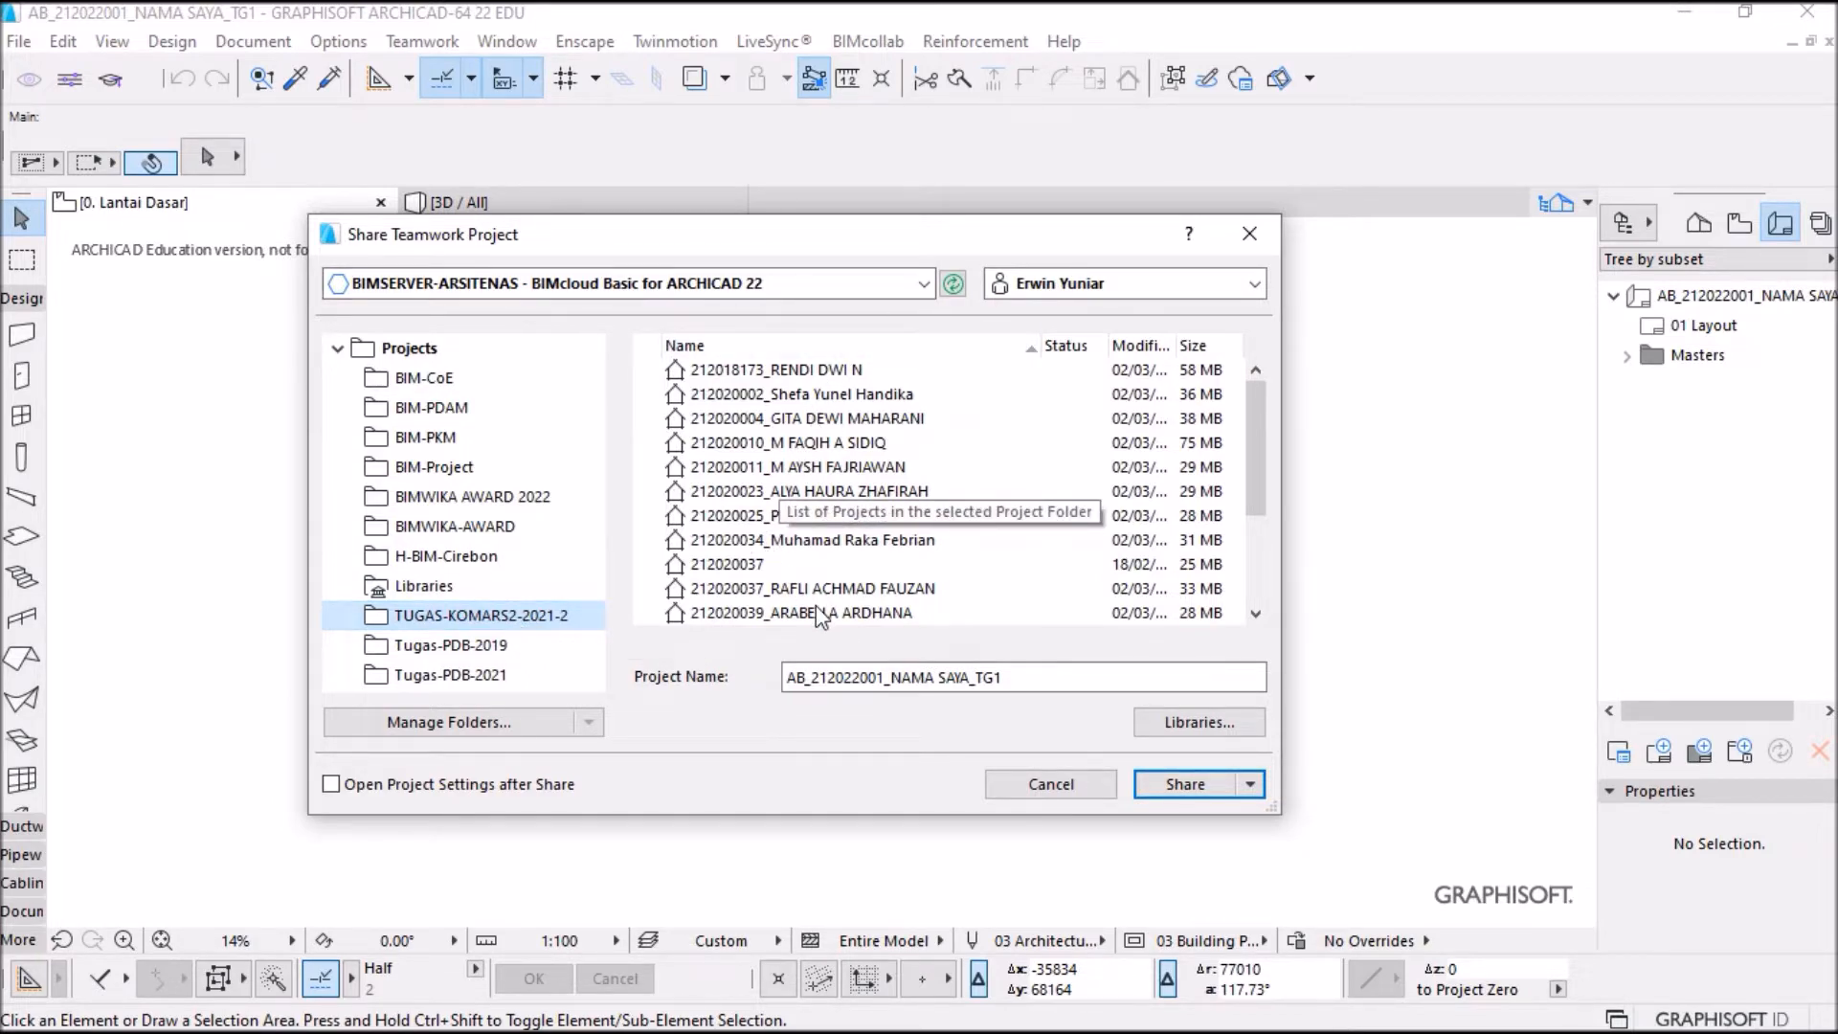
pyautogui.click(924, 285)
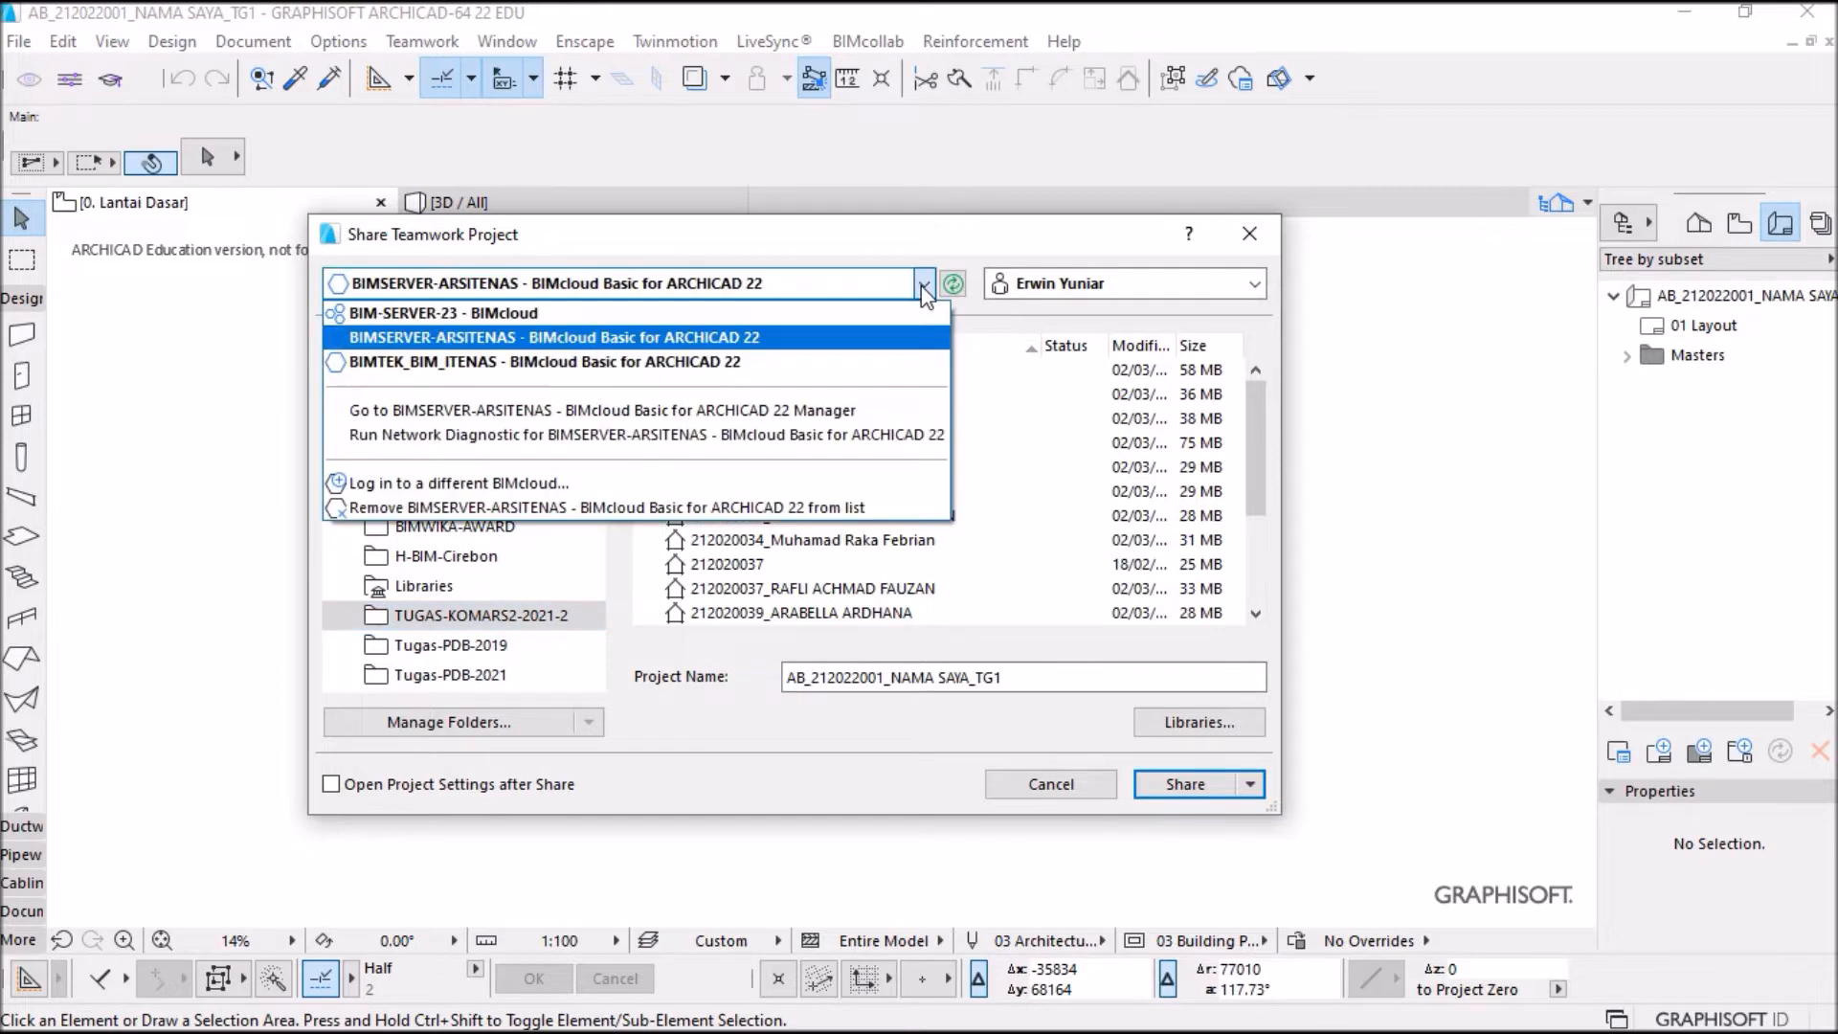
pyautogui.click(463, 486)
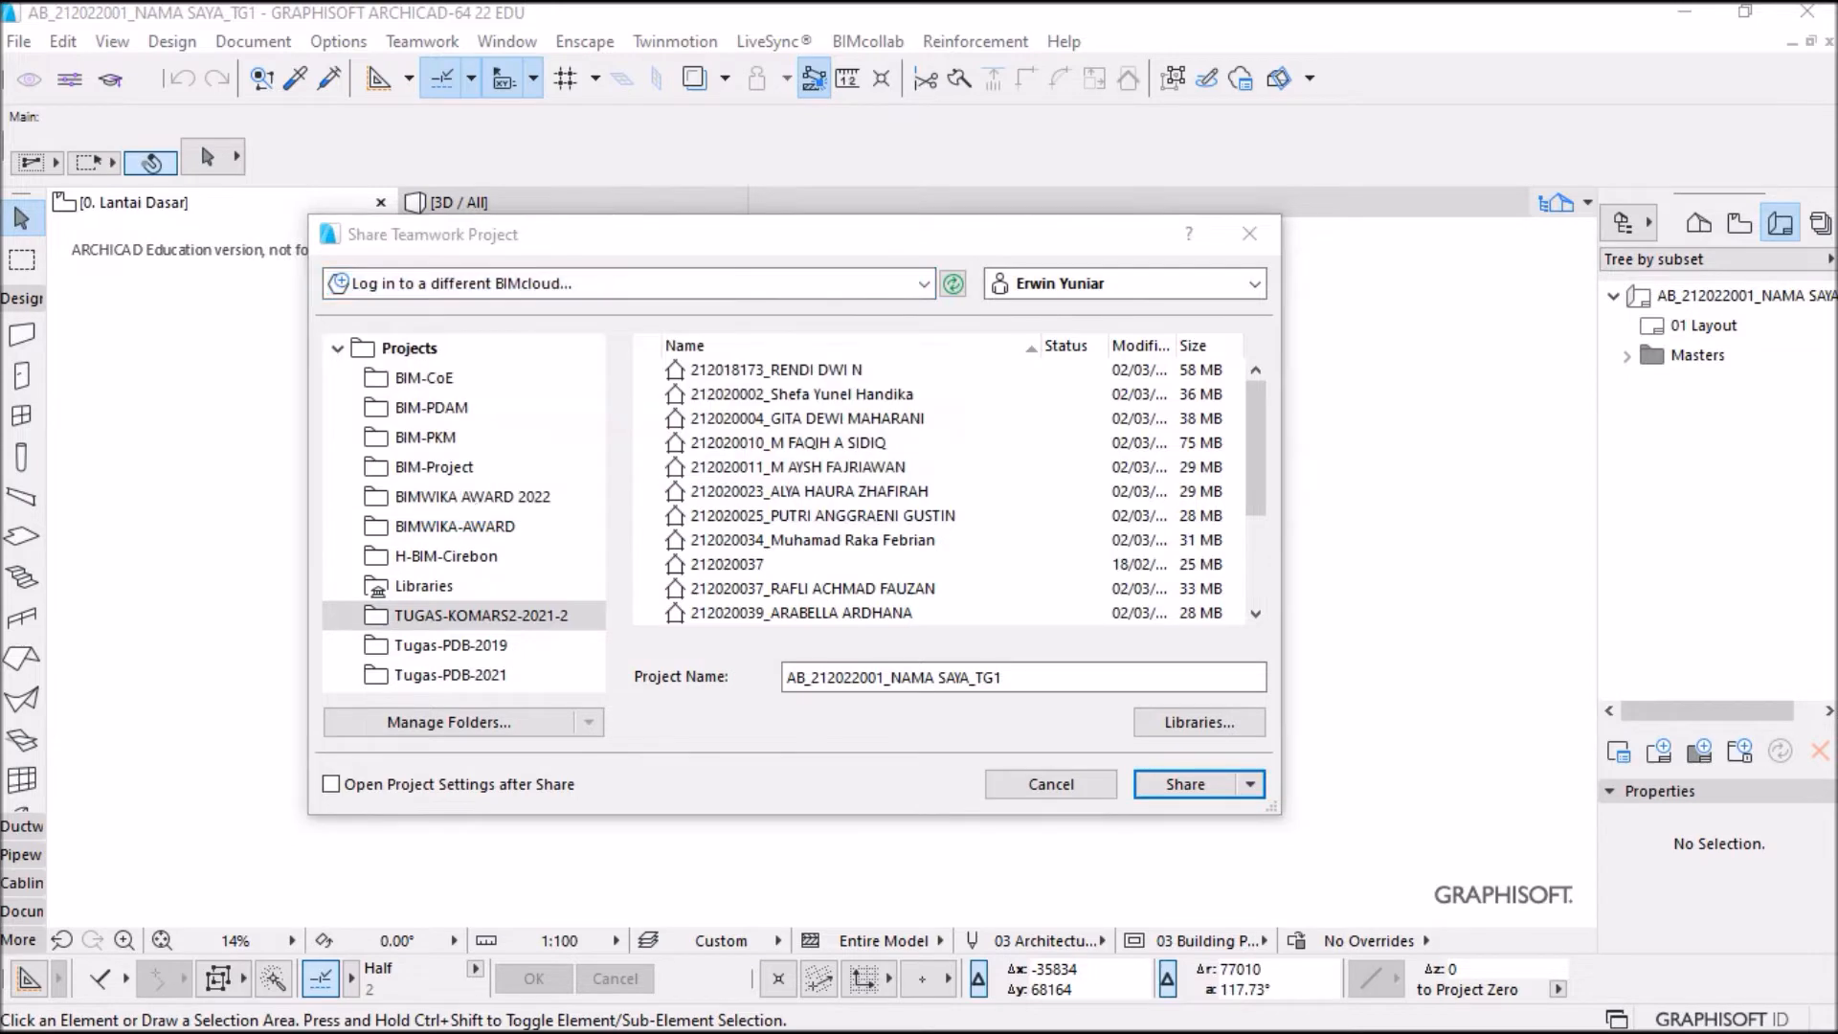
pyautogui.moveTo(1369, 363); pyautogui.dragTo(795, 255)
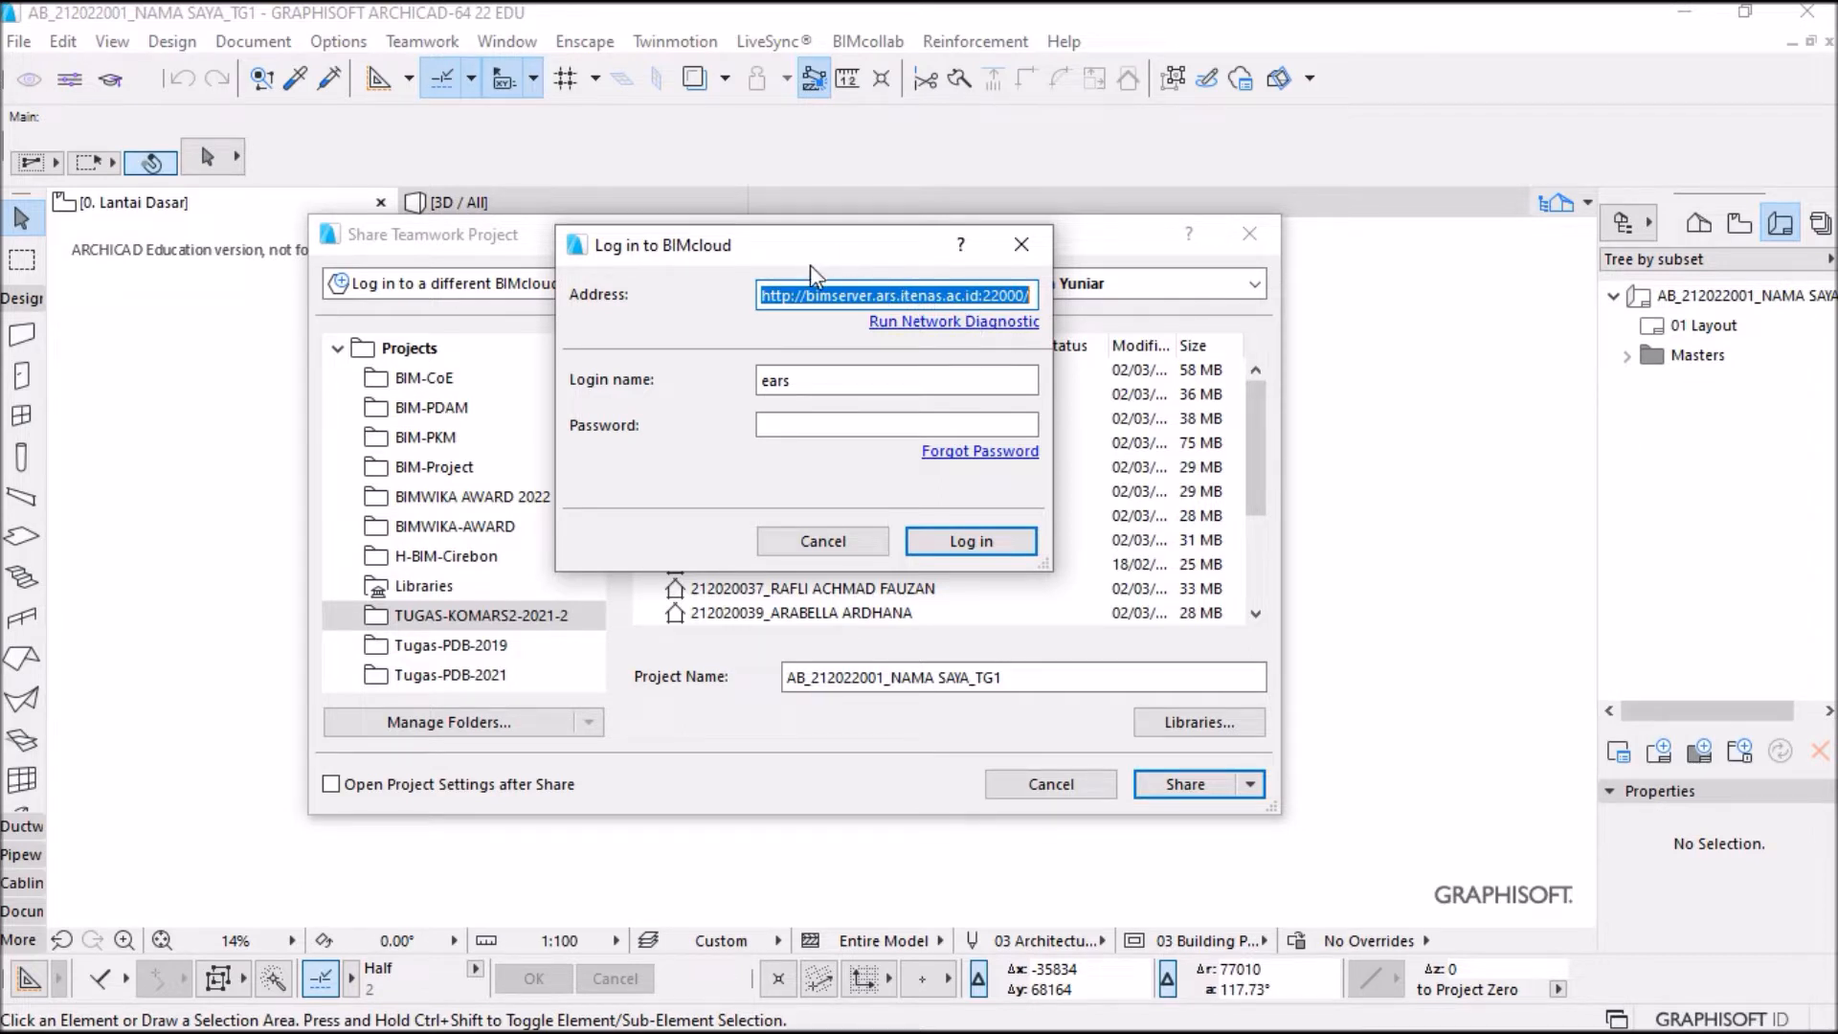
pyautogui.moveTo(825, 253); pyautogui.dragTo(815, 256)
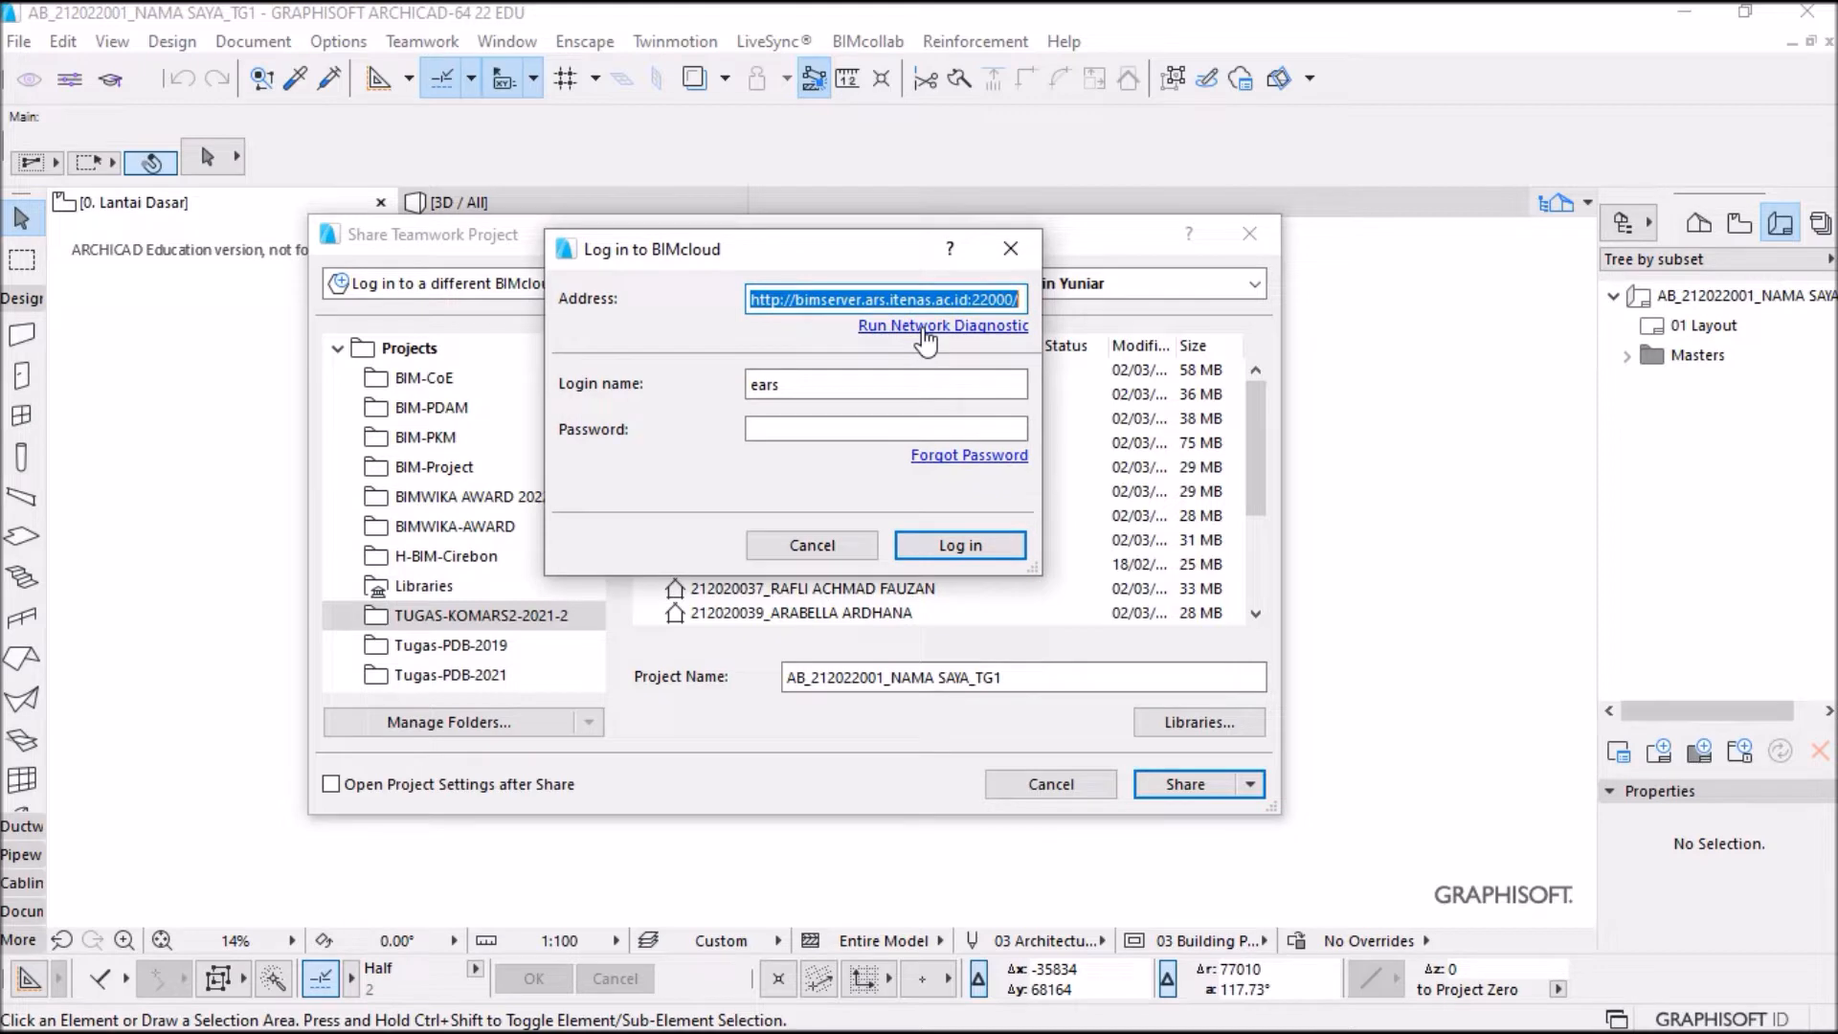
# Step: Run a network diagnostic on the BIMcloud address and examine the connection details of its Server-2019-10-21 component
pyautogui.click(925, 326)
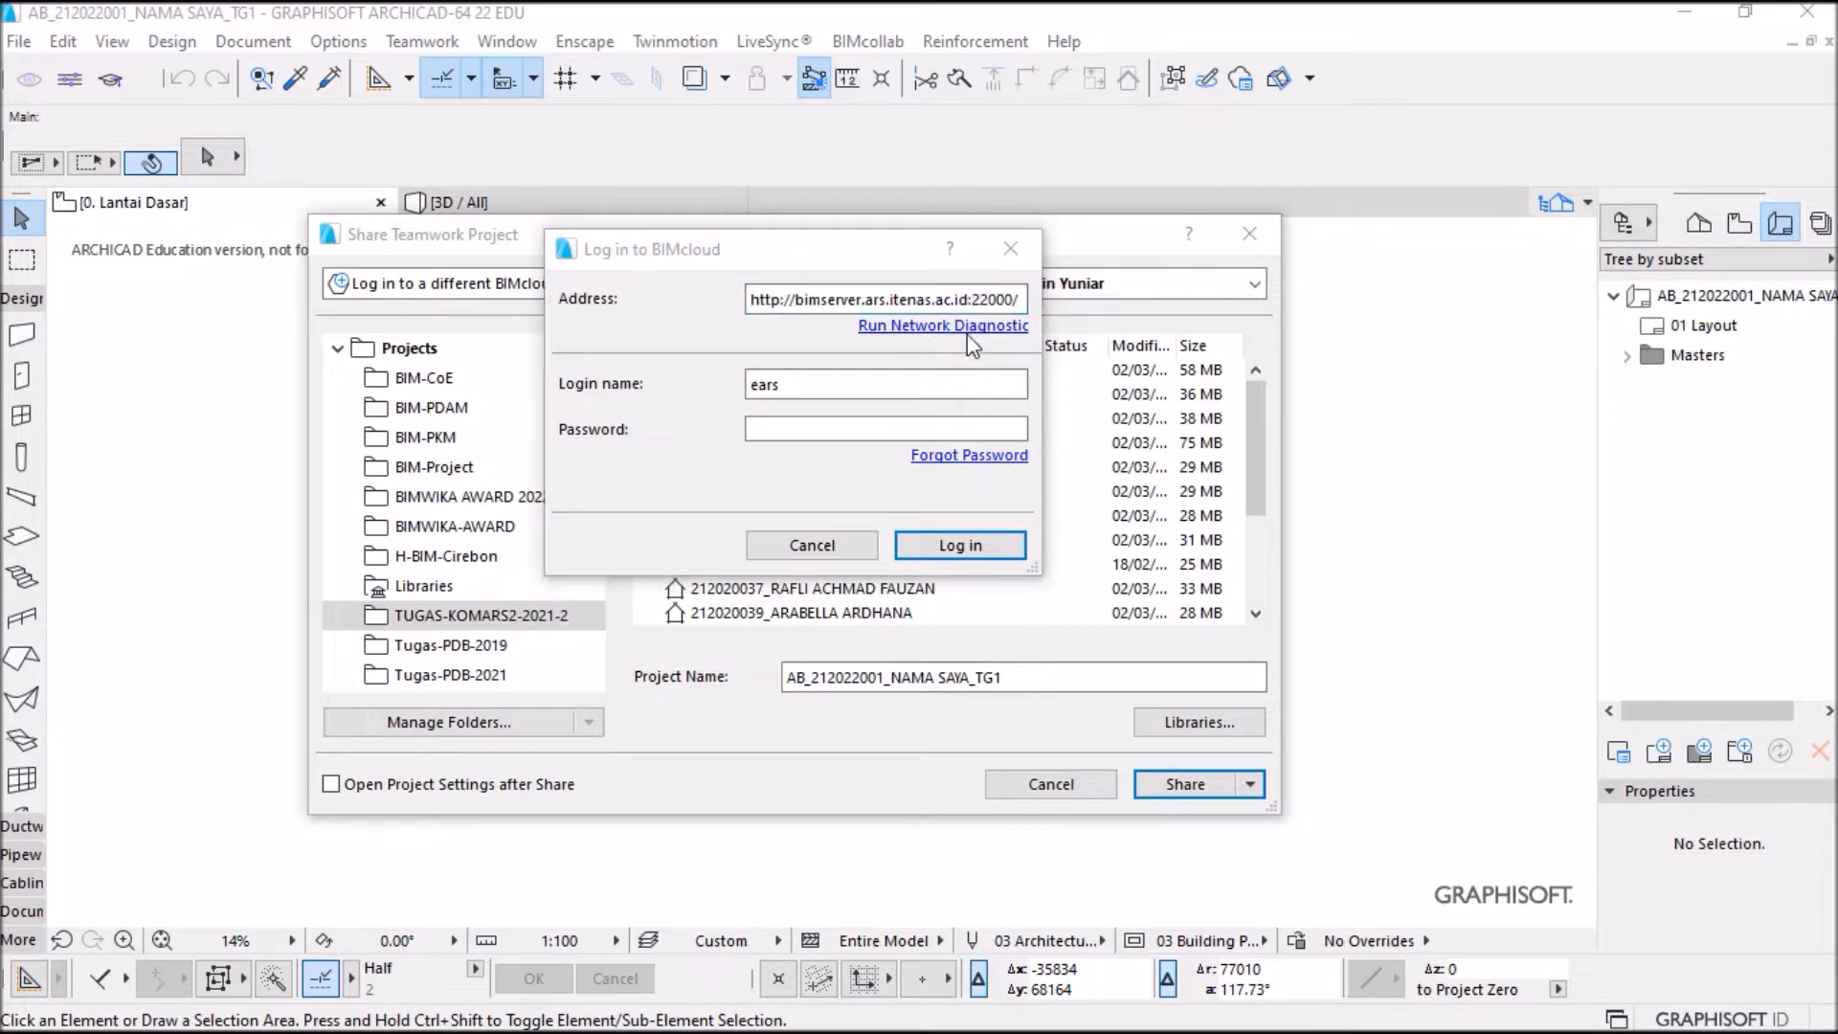
pyautogui.moveTo(1656, 309); pyautogui.dragTo(825, 341)
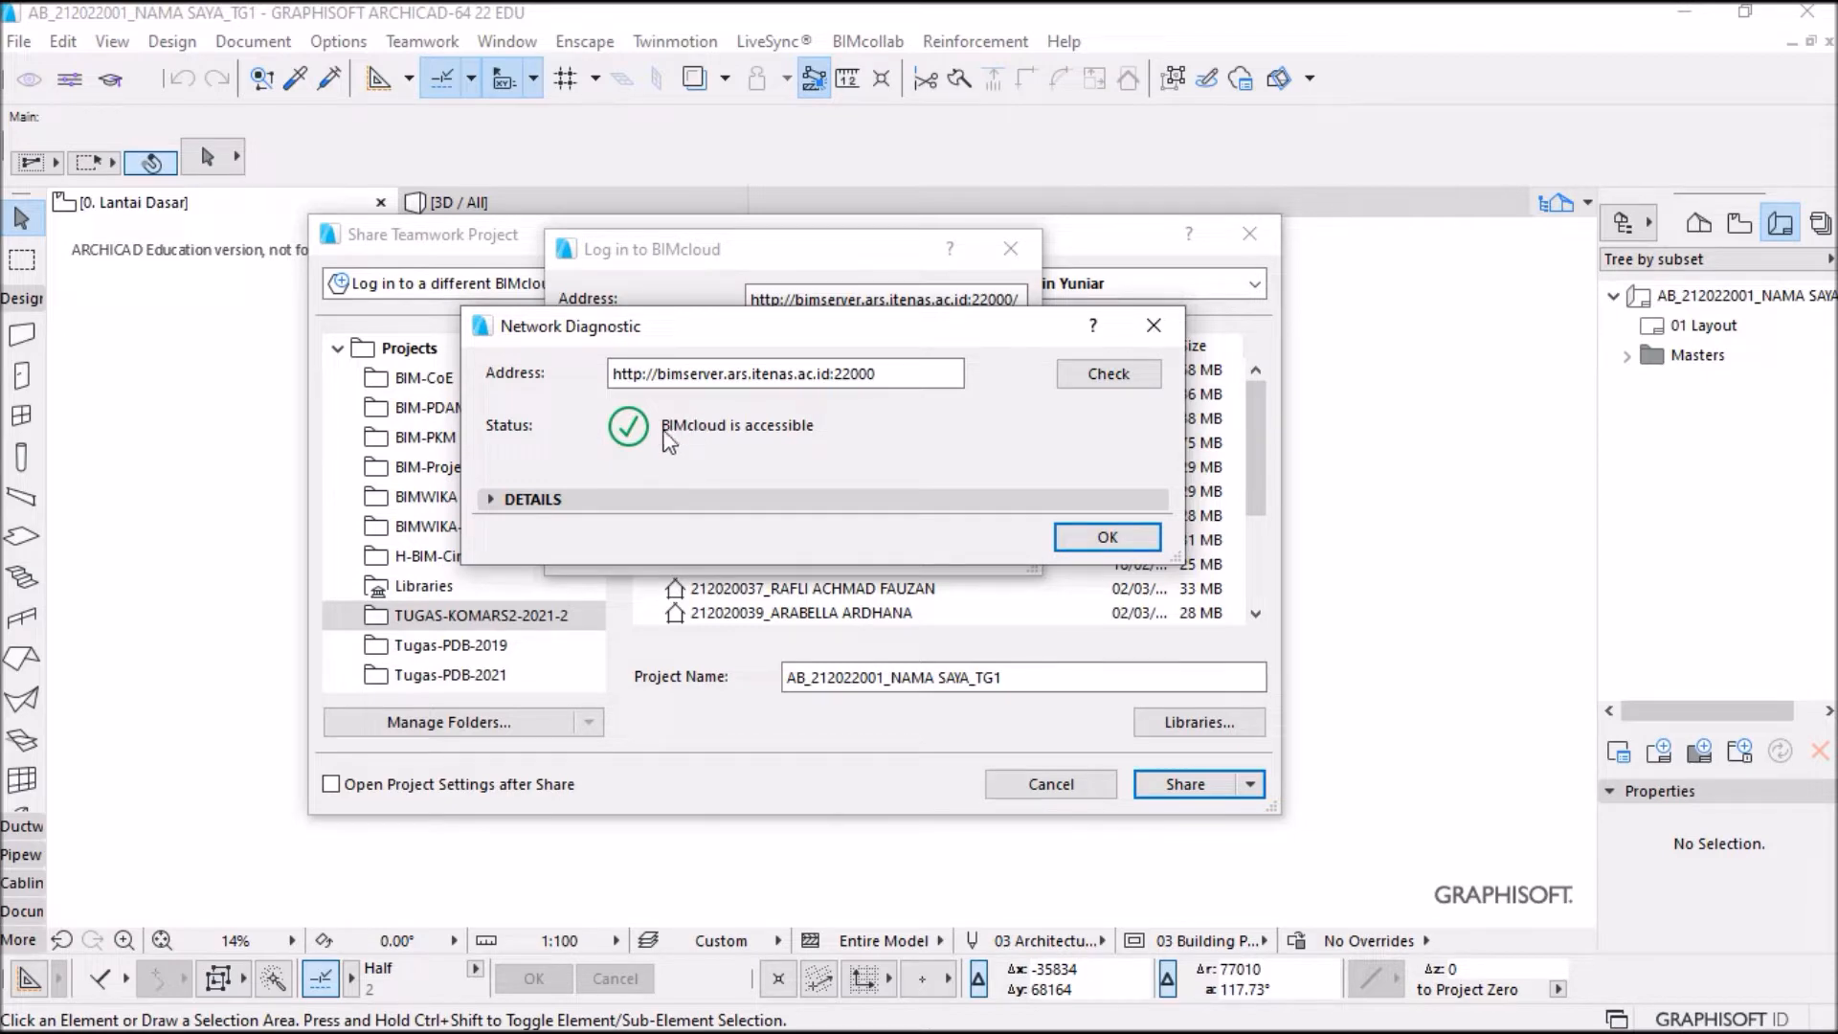
pyautogui.click(503, 499)
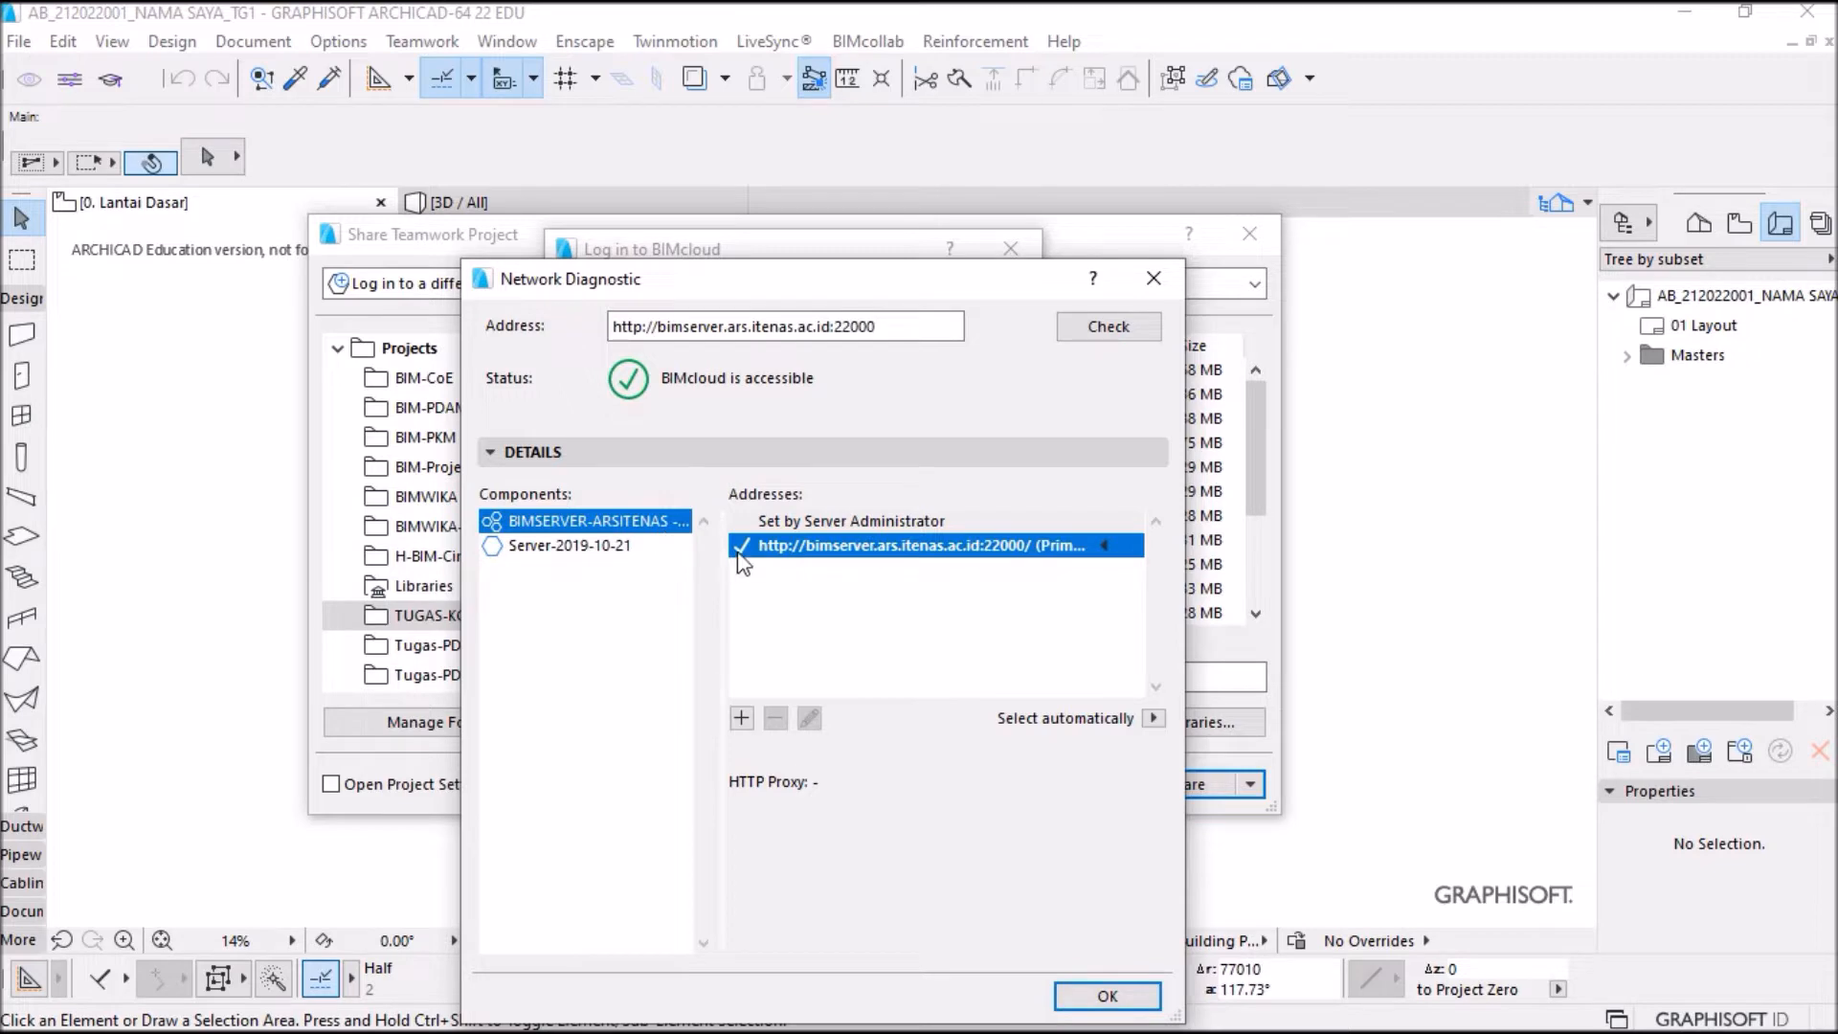
pyautogui.click(548, 551)
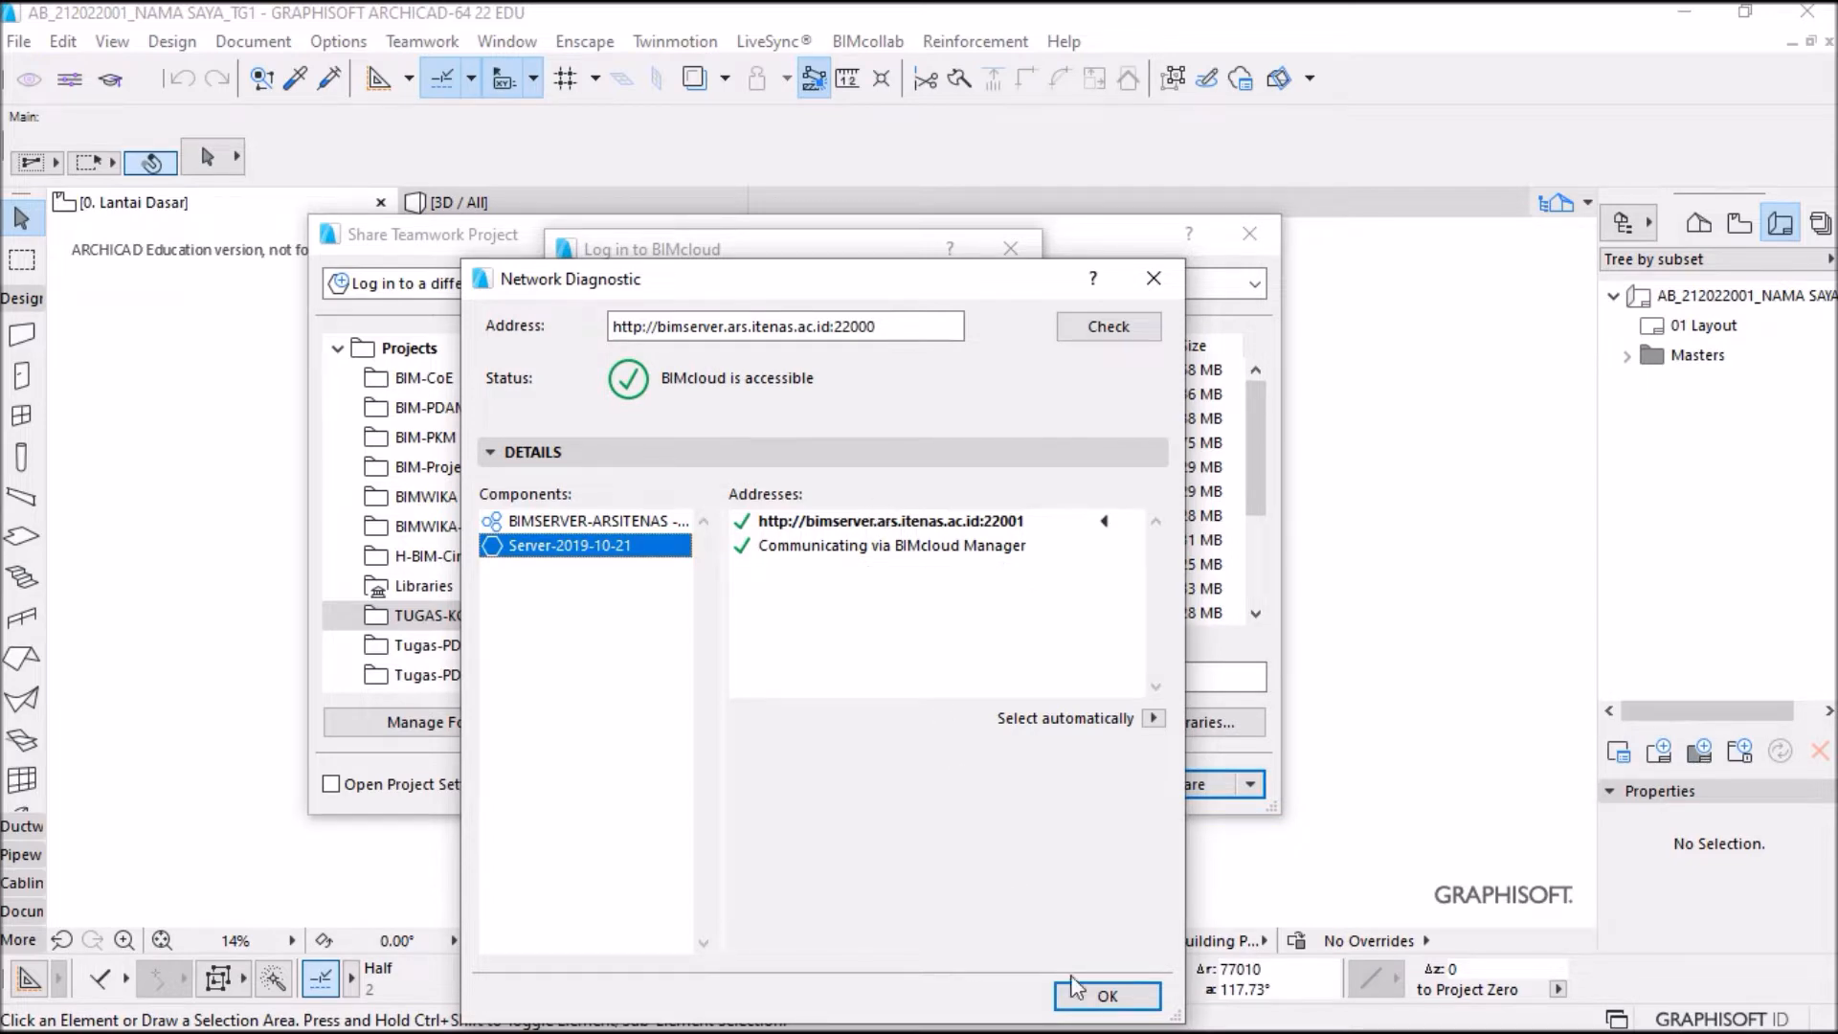
pyautogui.click(1085, 1001)
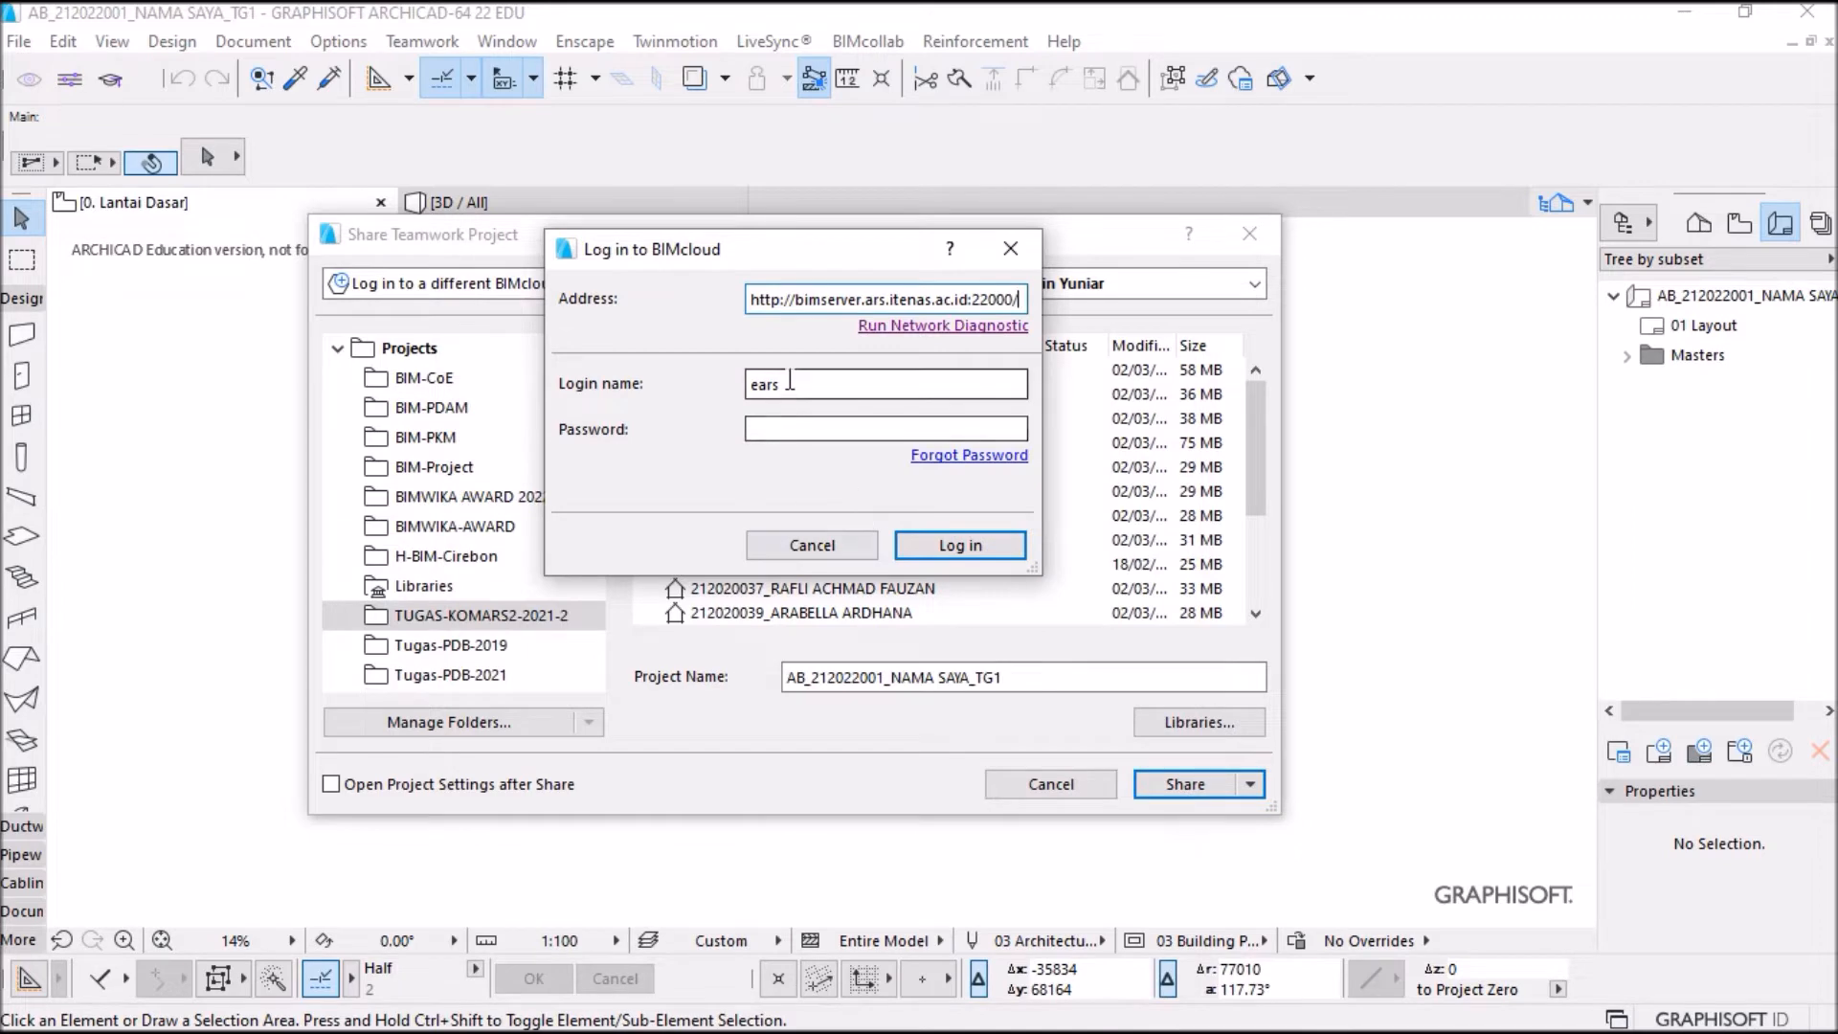
# Step: Enter the account password for the existing login name and log in to the BIMcloud server
pyautogui.doubleClick(790, 381)
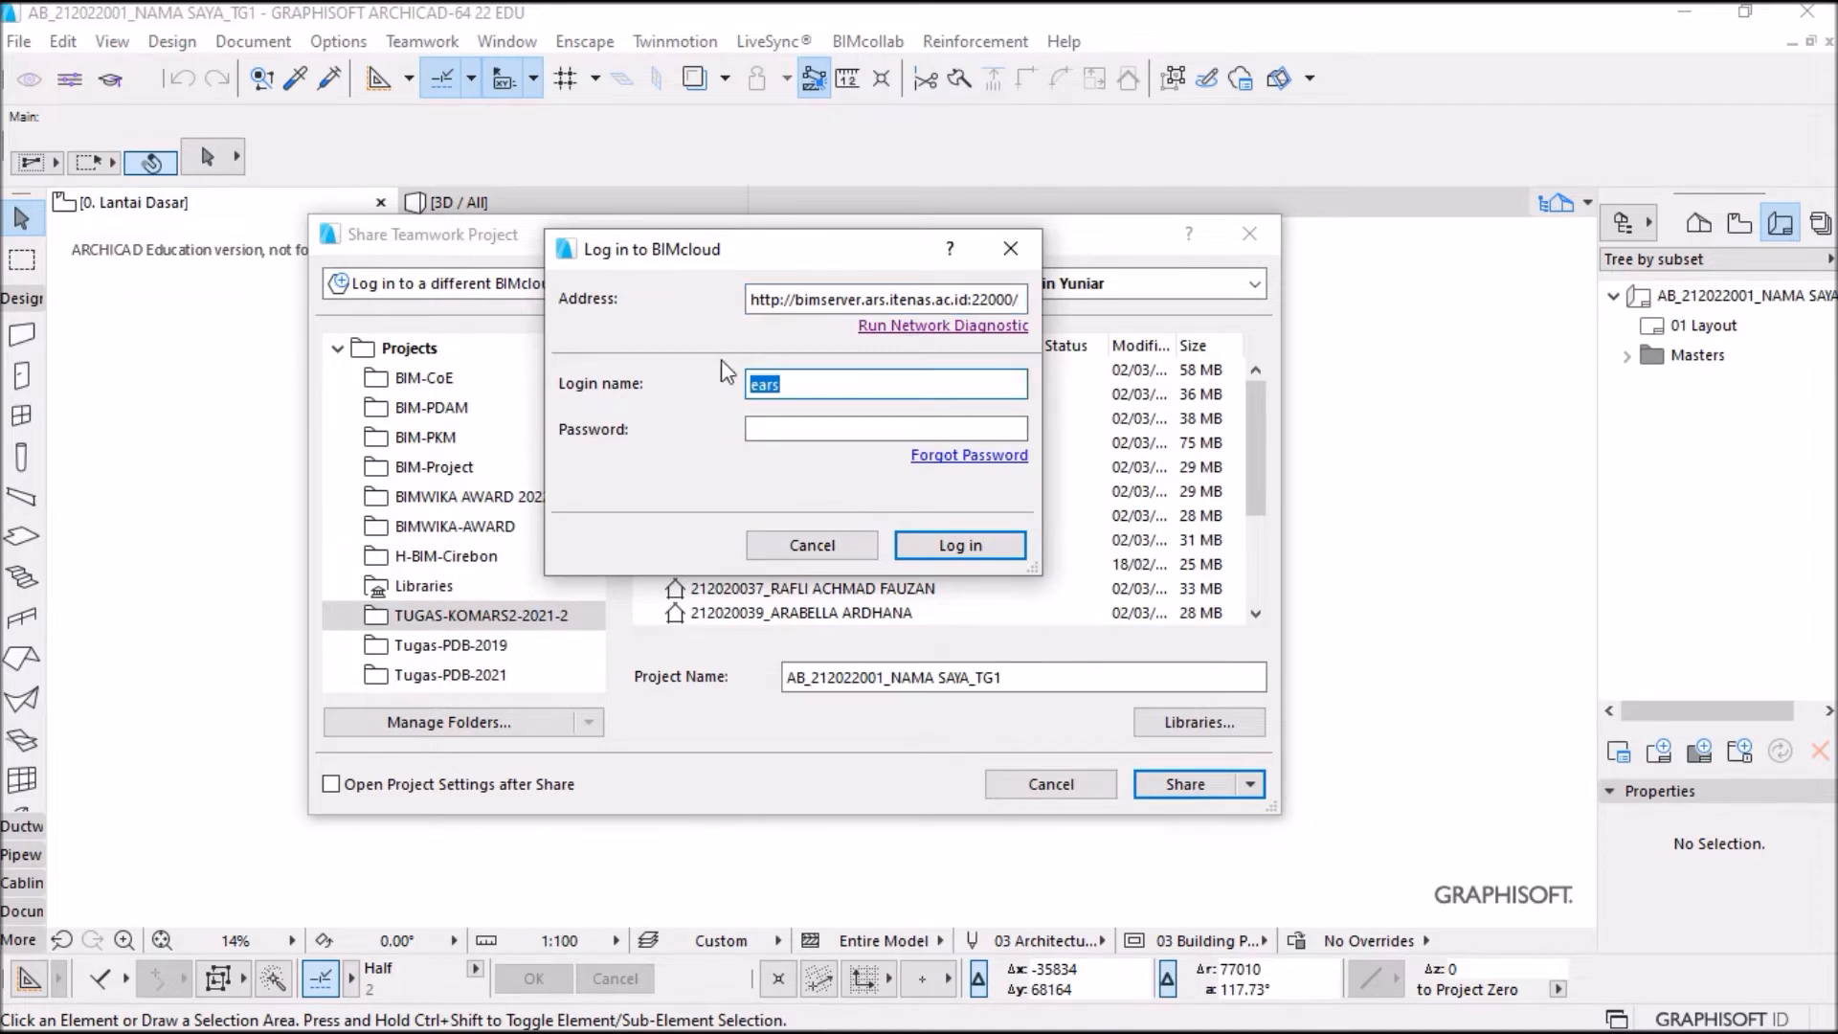
pyautogui.click(765, 426)
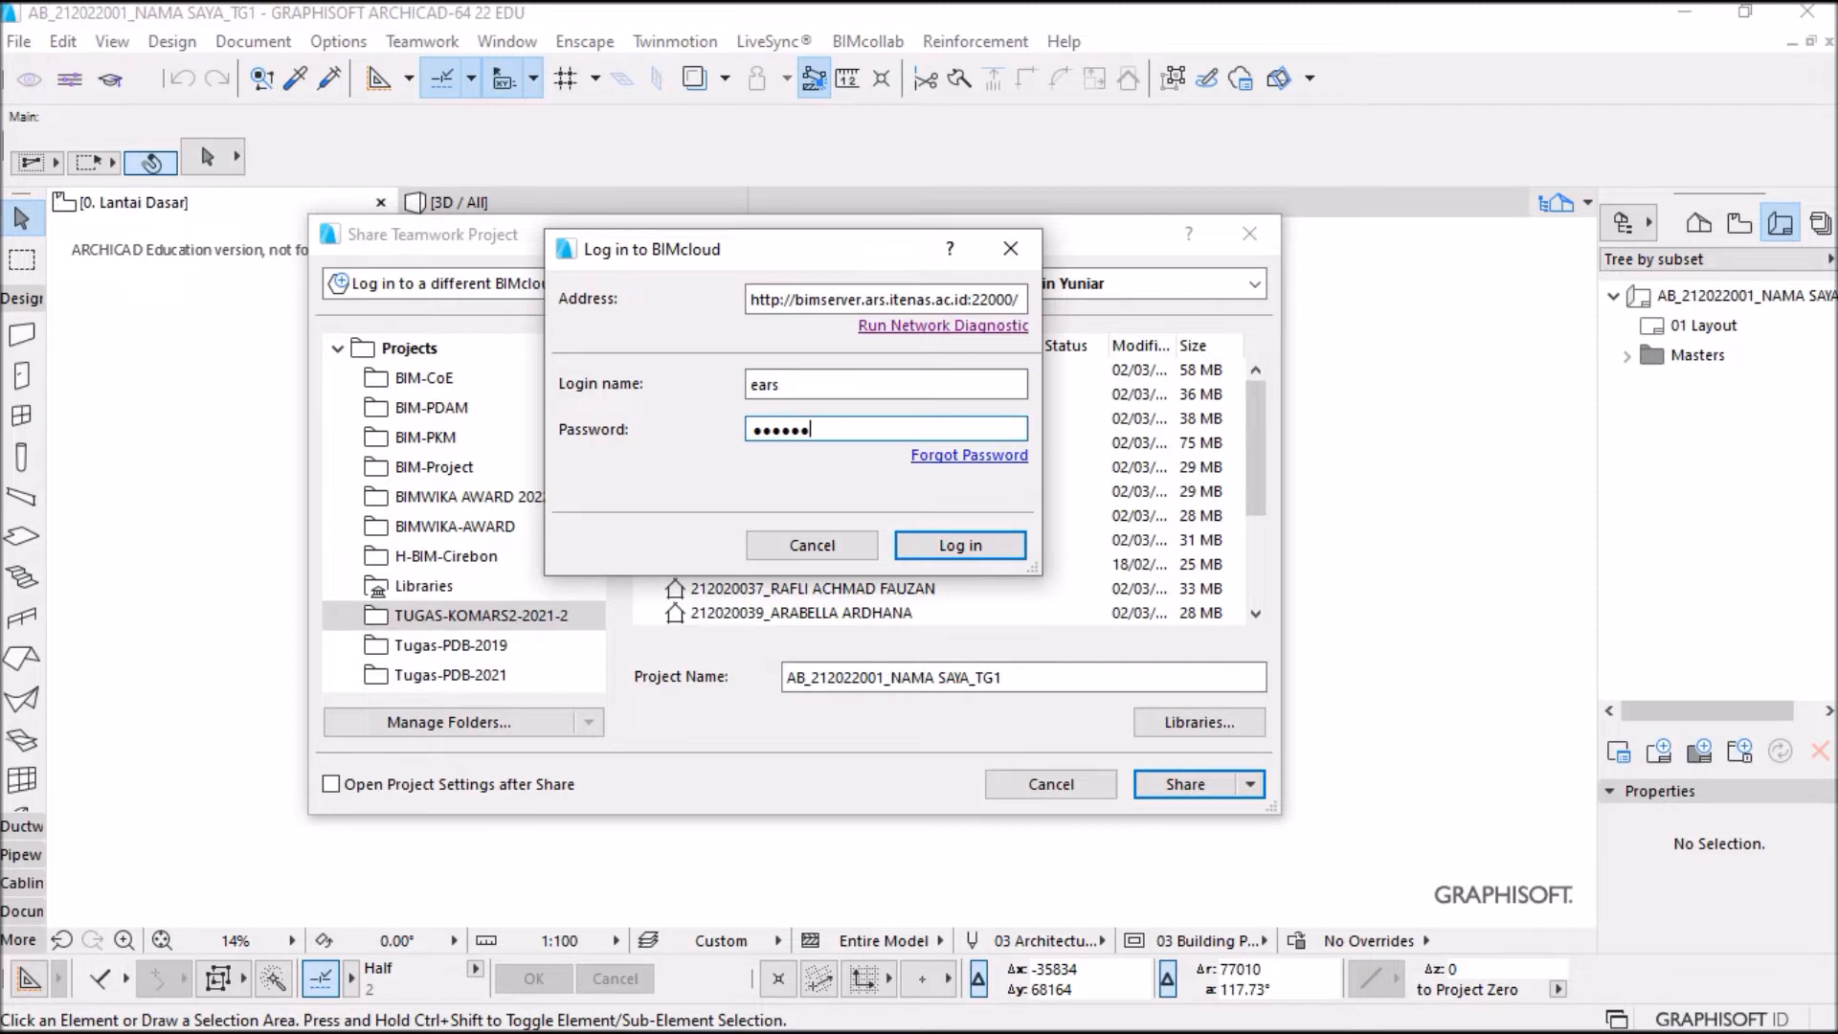
pyautogui.click(967, 544)
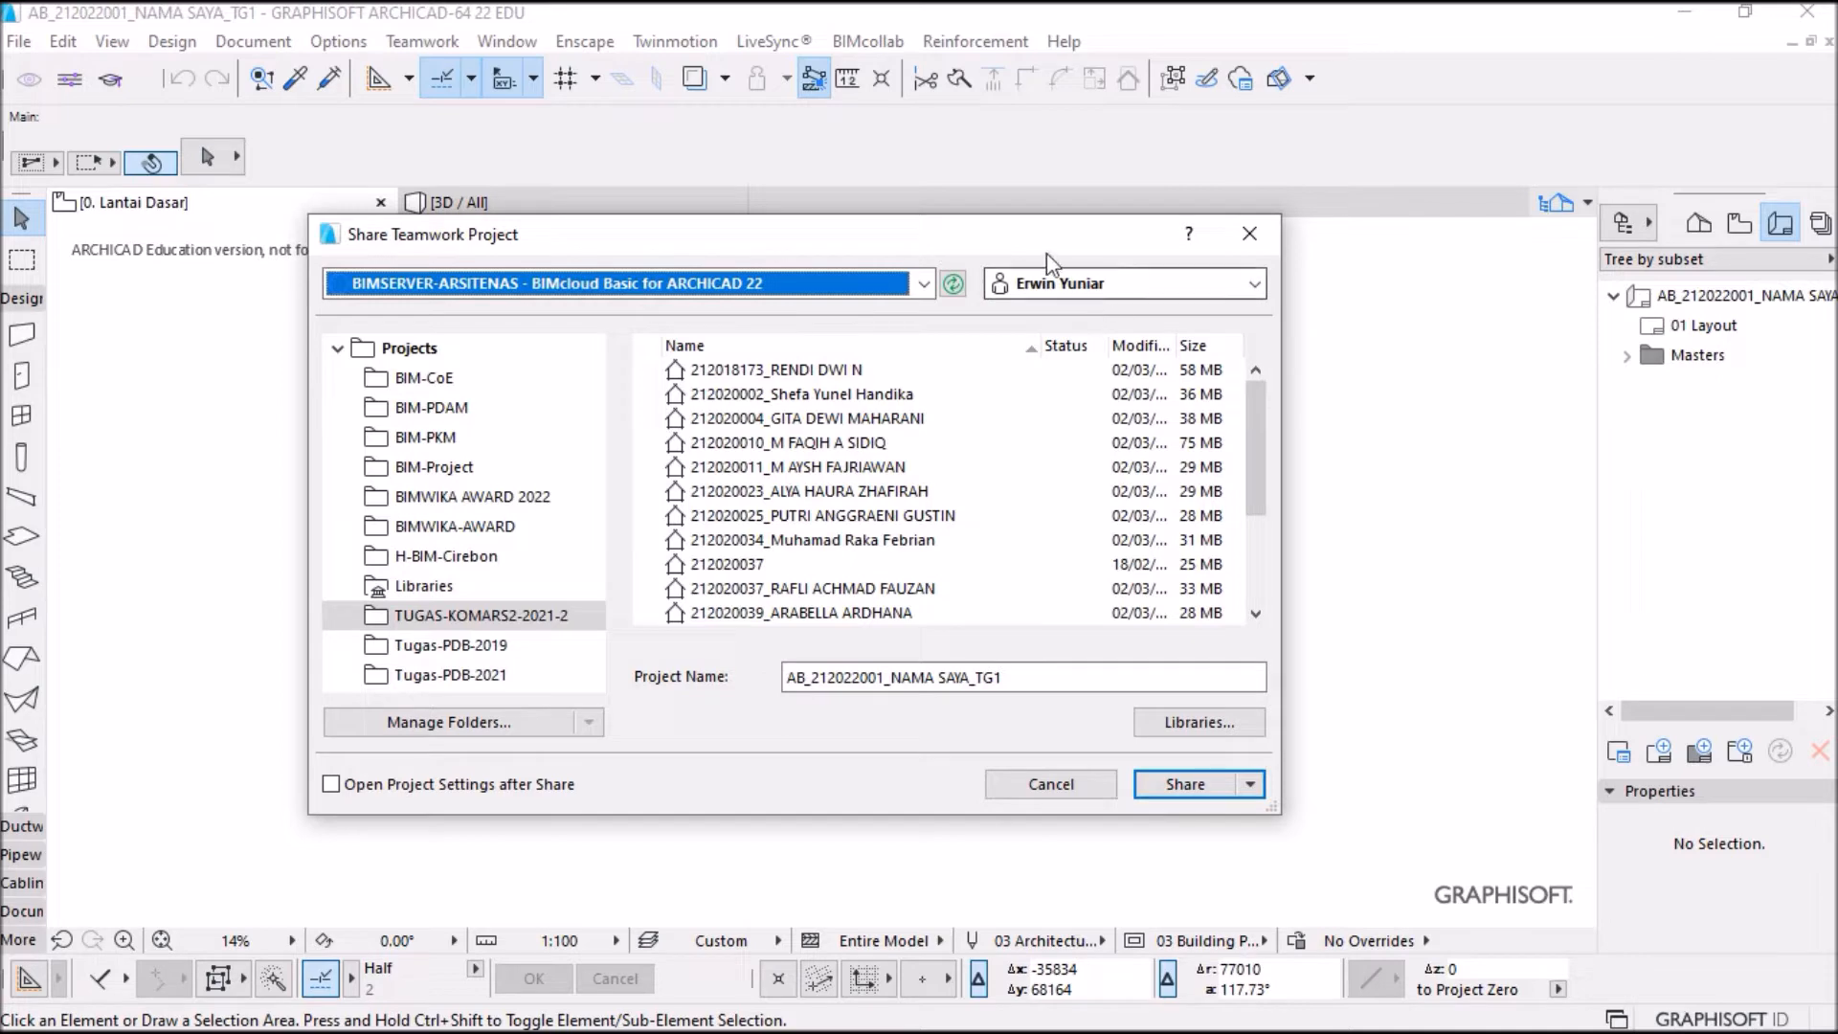
# Step: Share the project into the TUGAS-KOMARS2-2021-2 folder, with the AB_ prefix and _TG1 suffix removed from its name
pyautogui.click(414, 620)
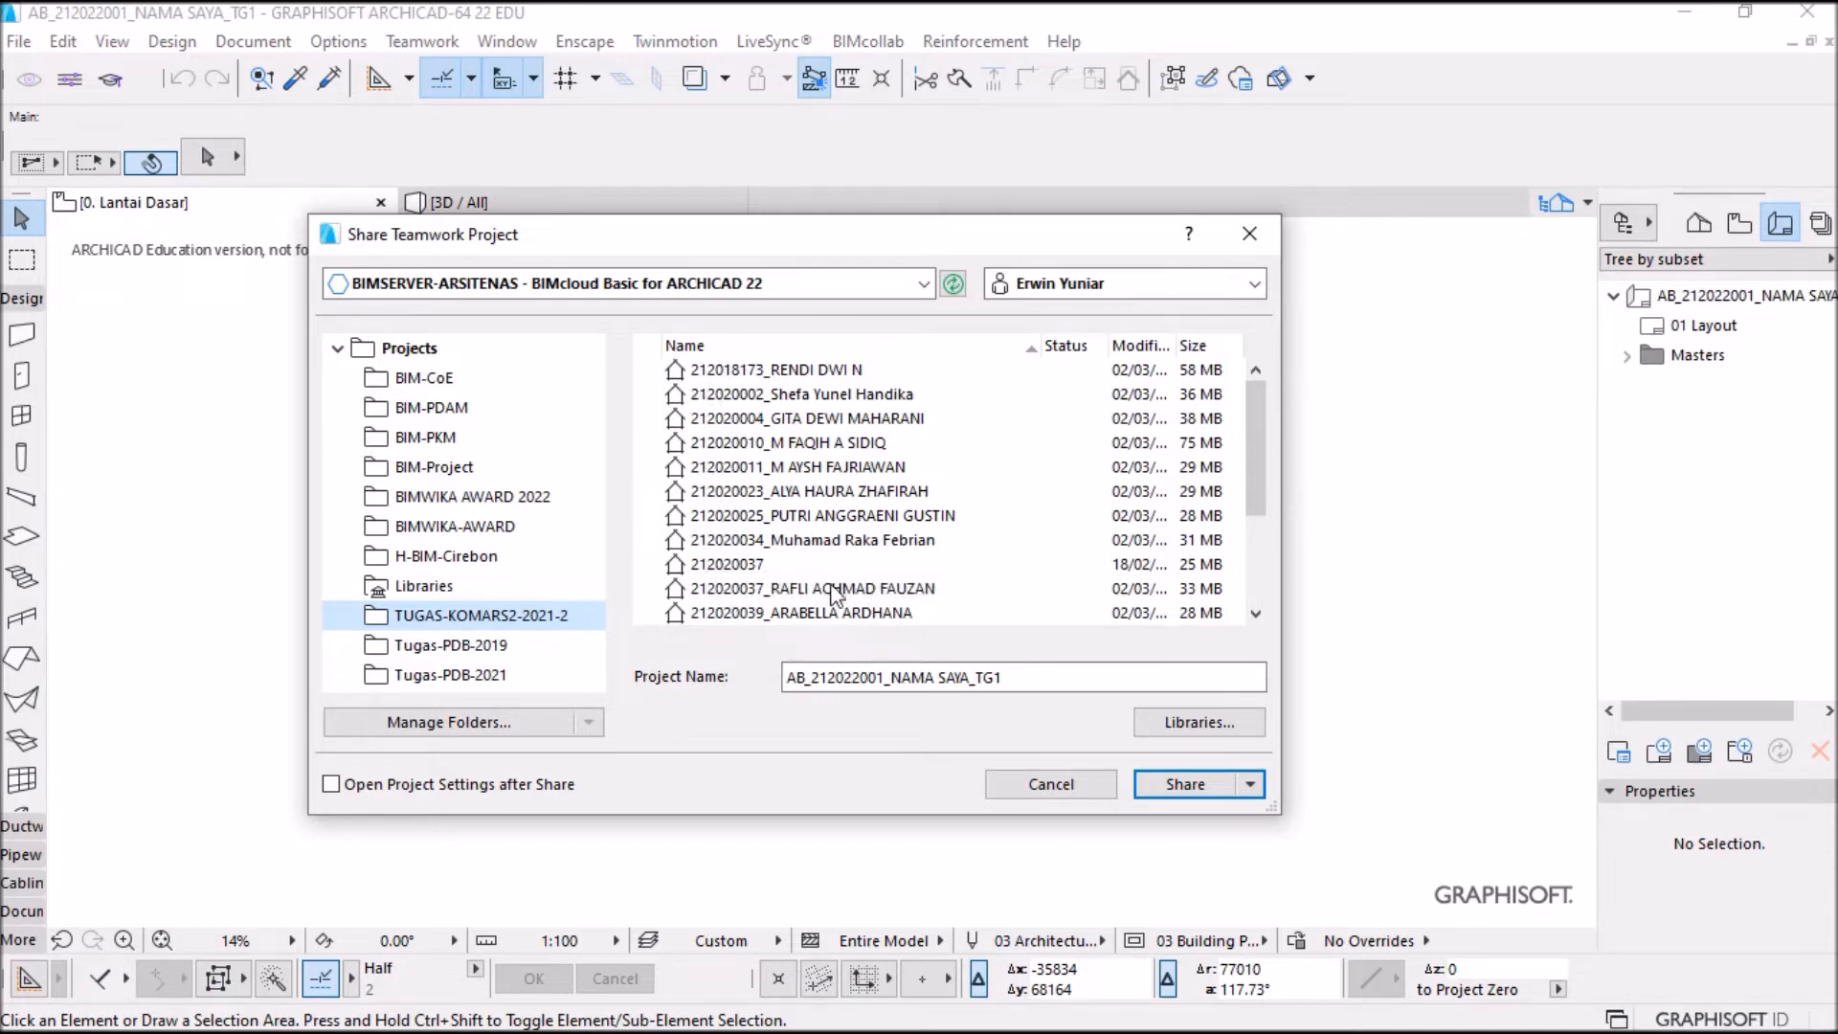
pyautogui.moveTo(811, 678); pyautogui.dragTo(774, 687)
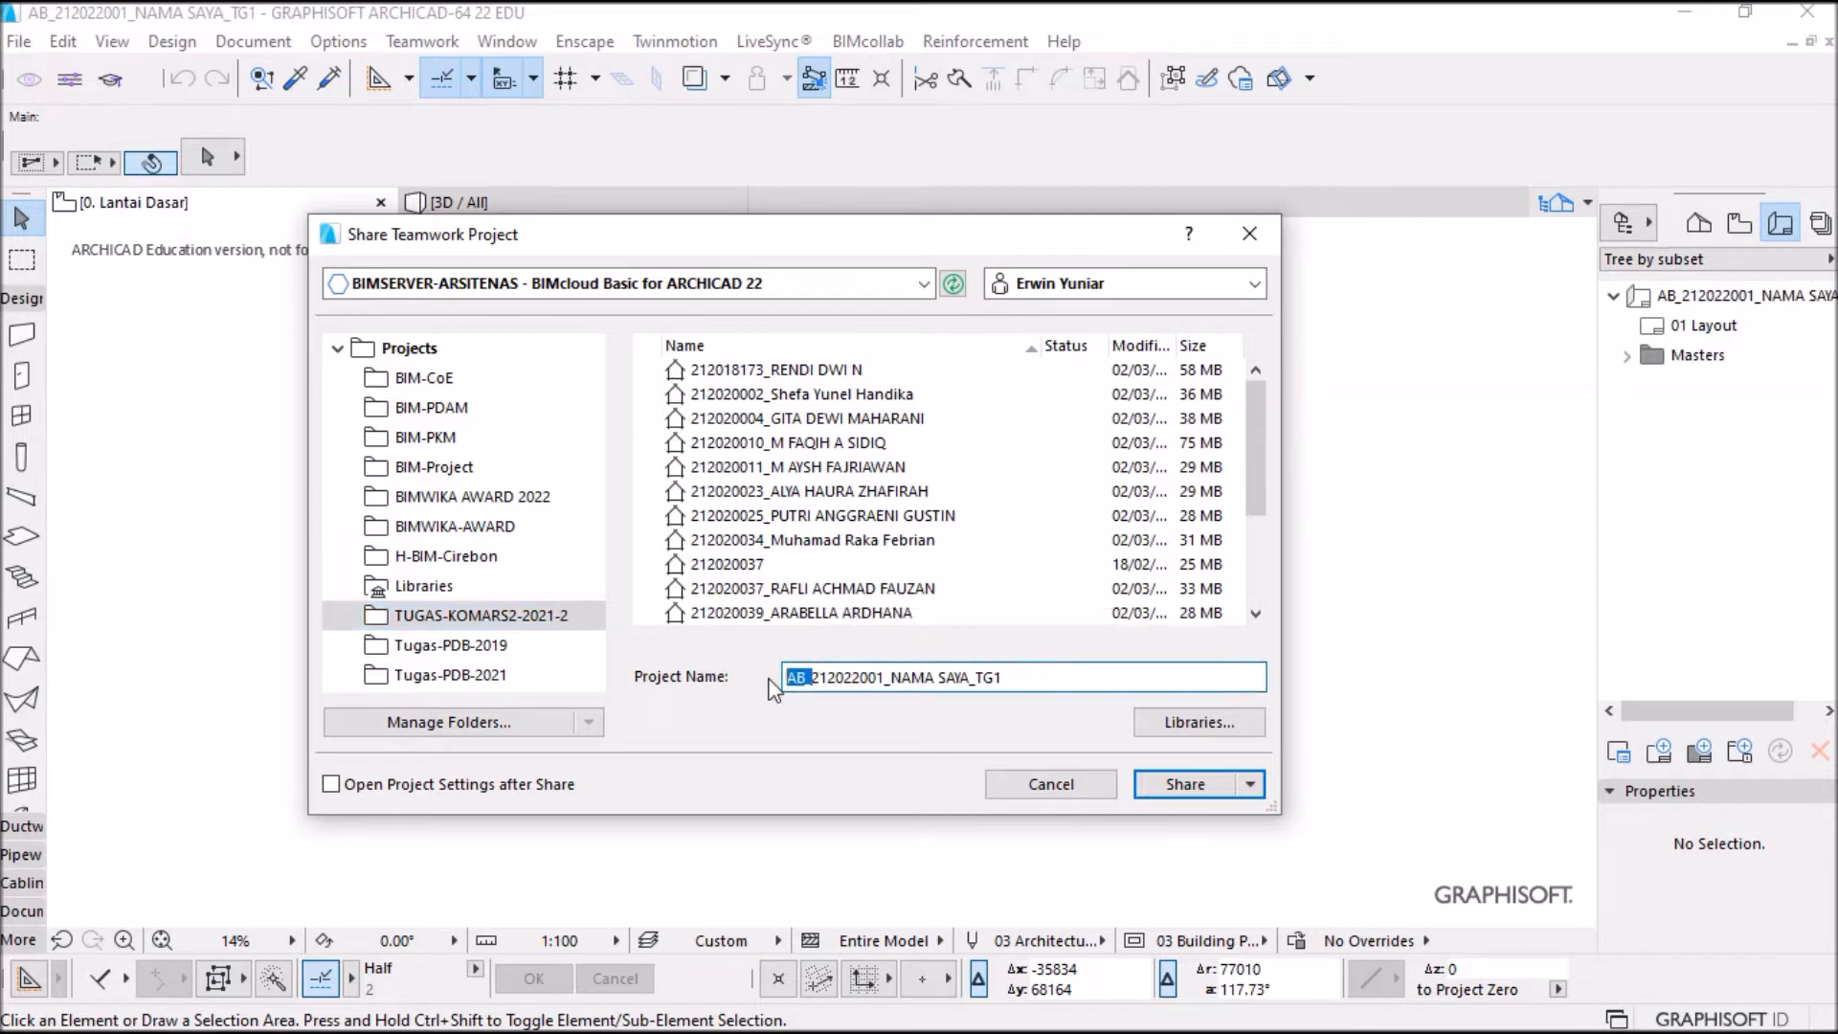
pyautogui.press('BackSpace')
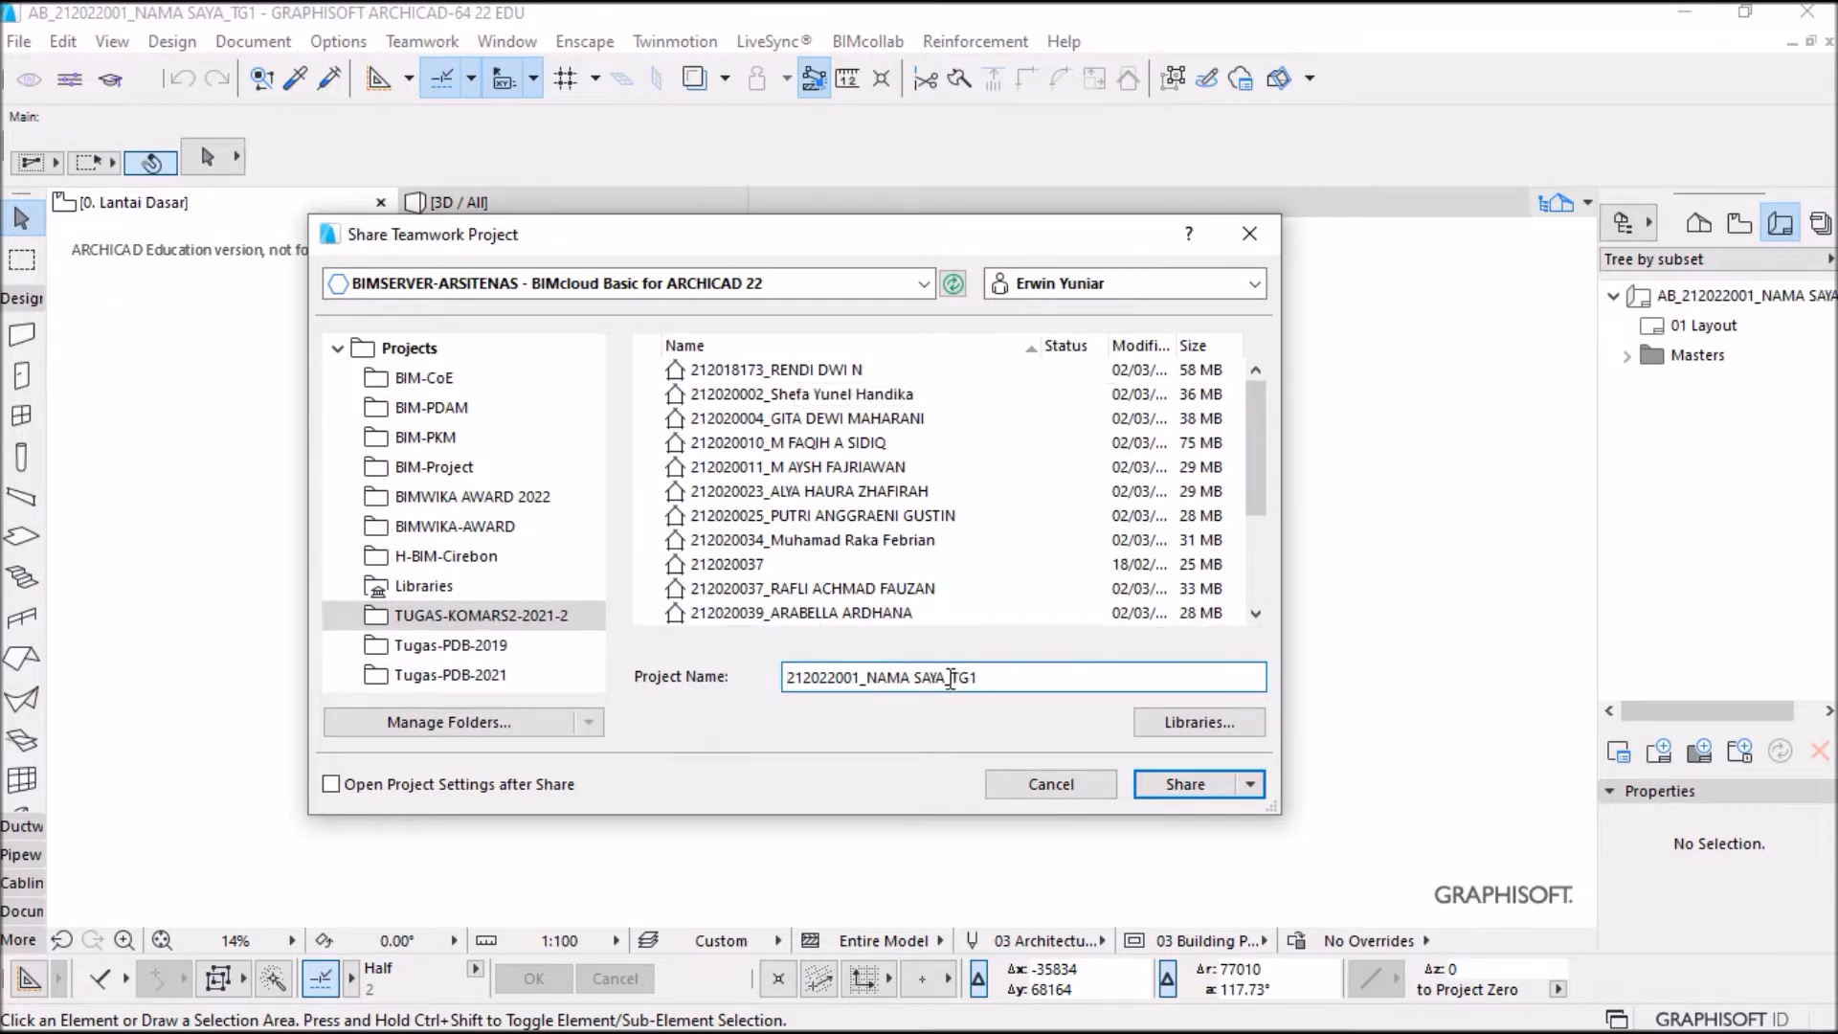
pyautogui.moveTo(945, 678); pyautogui.dragTo(998, 681)
pyautogui.press('BackSpace')
pyautogui.click(1187, 793)
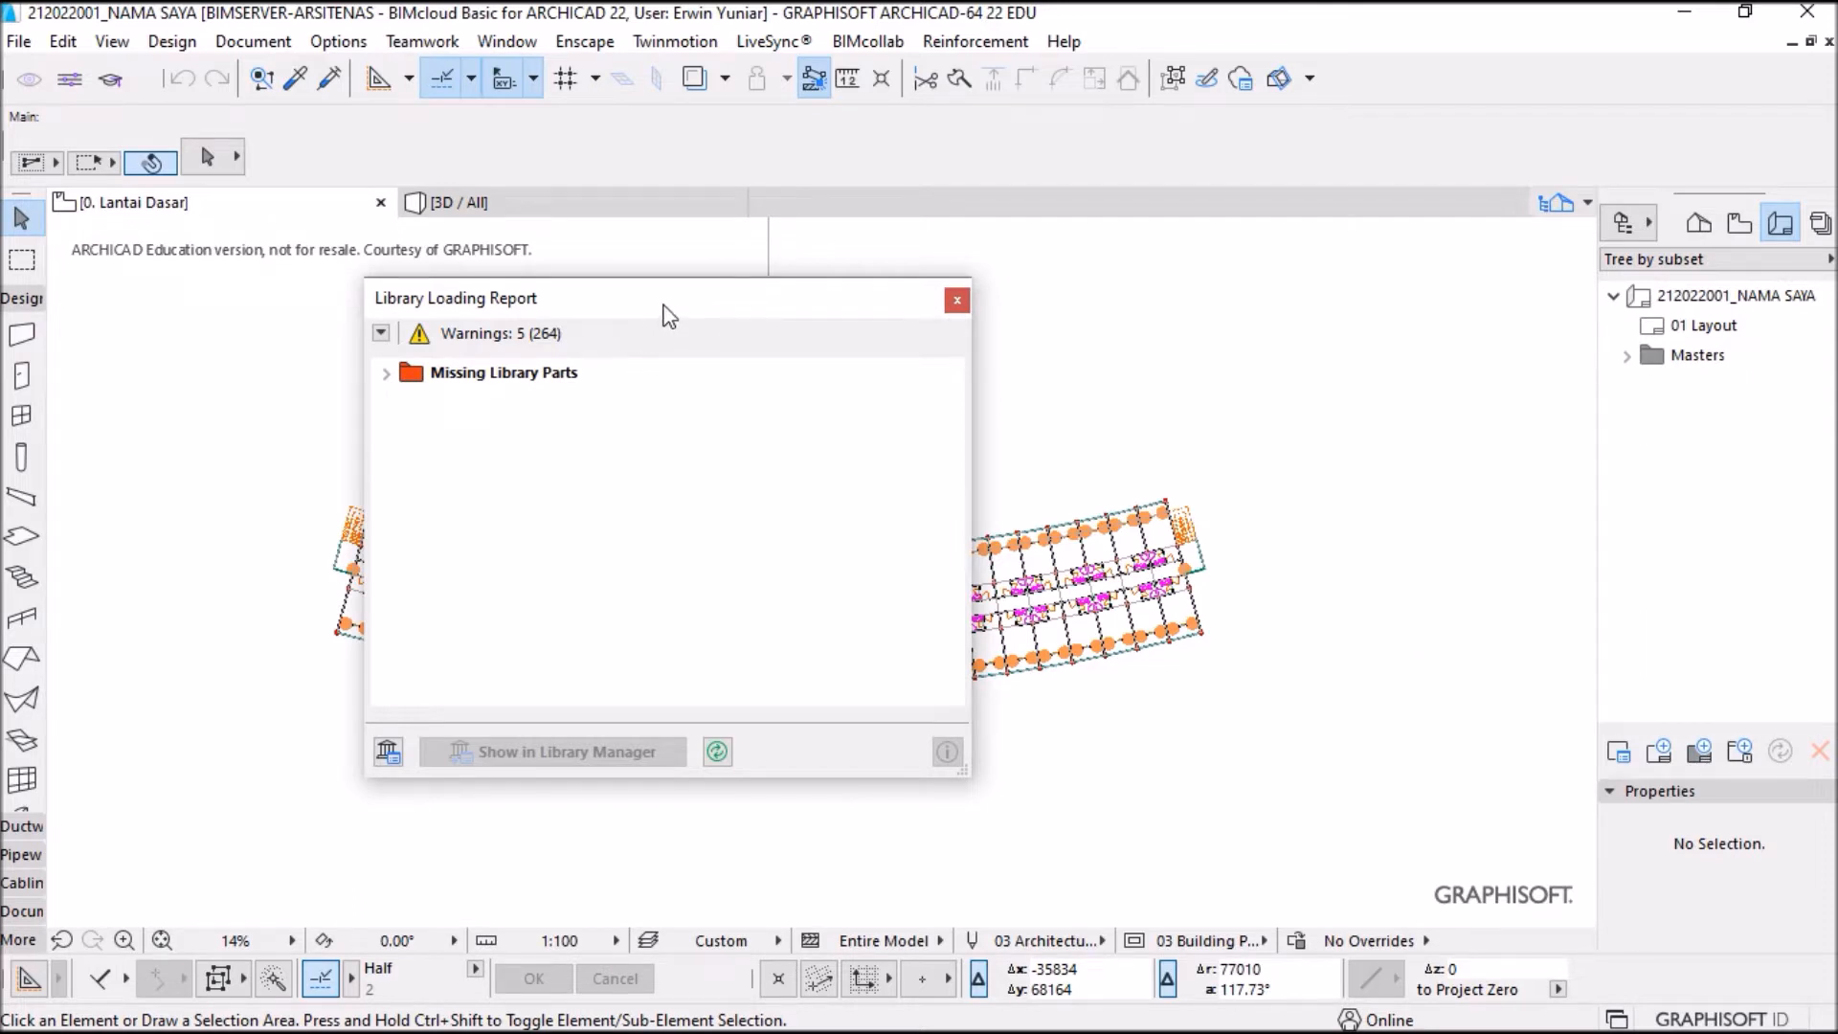
# Step: Examine the missing library parts from ARCHICAD Library 22 and Attributes in the Library Loading Report, and close the report
pyautogui.moveTo(667, 316); pyautogui.dragTo(683, 299)
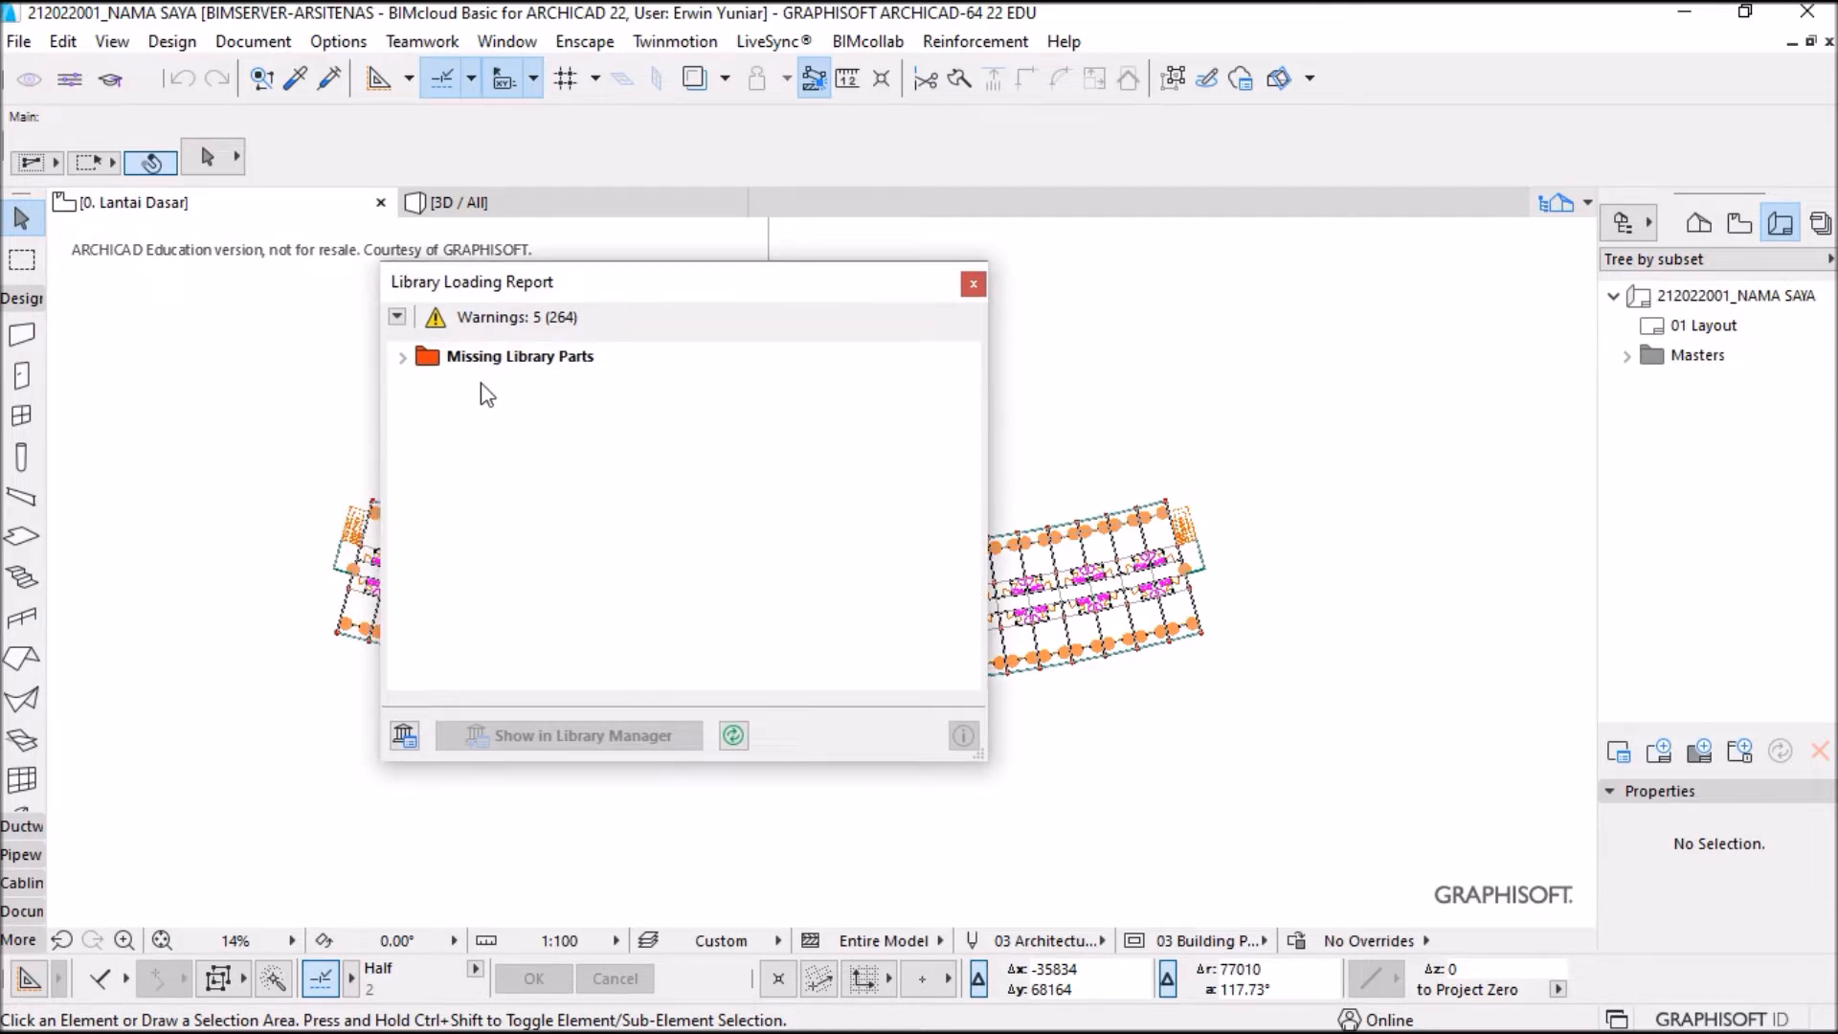
pyautogui.click(402, 357)
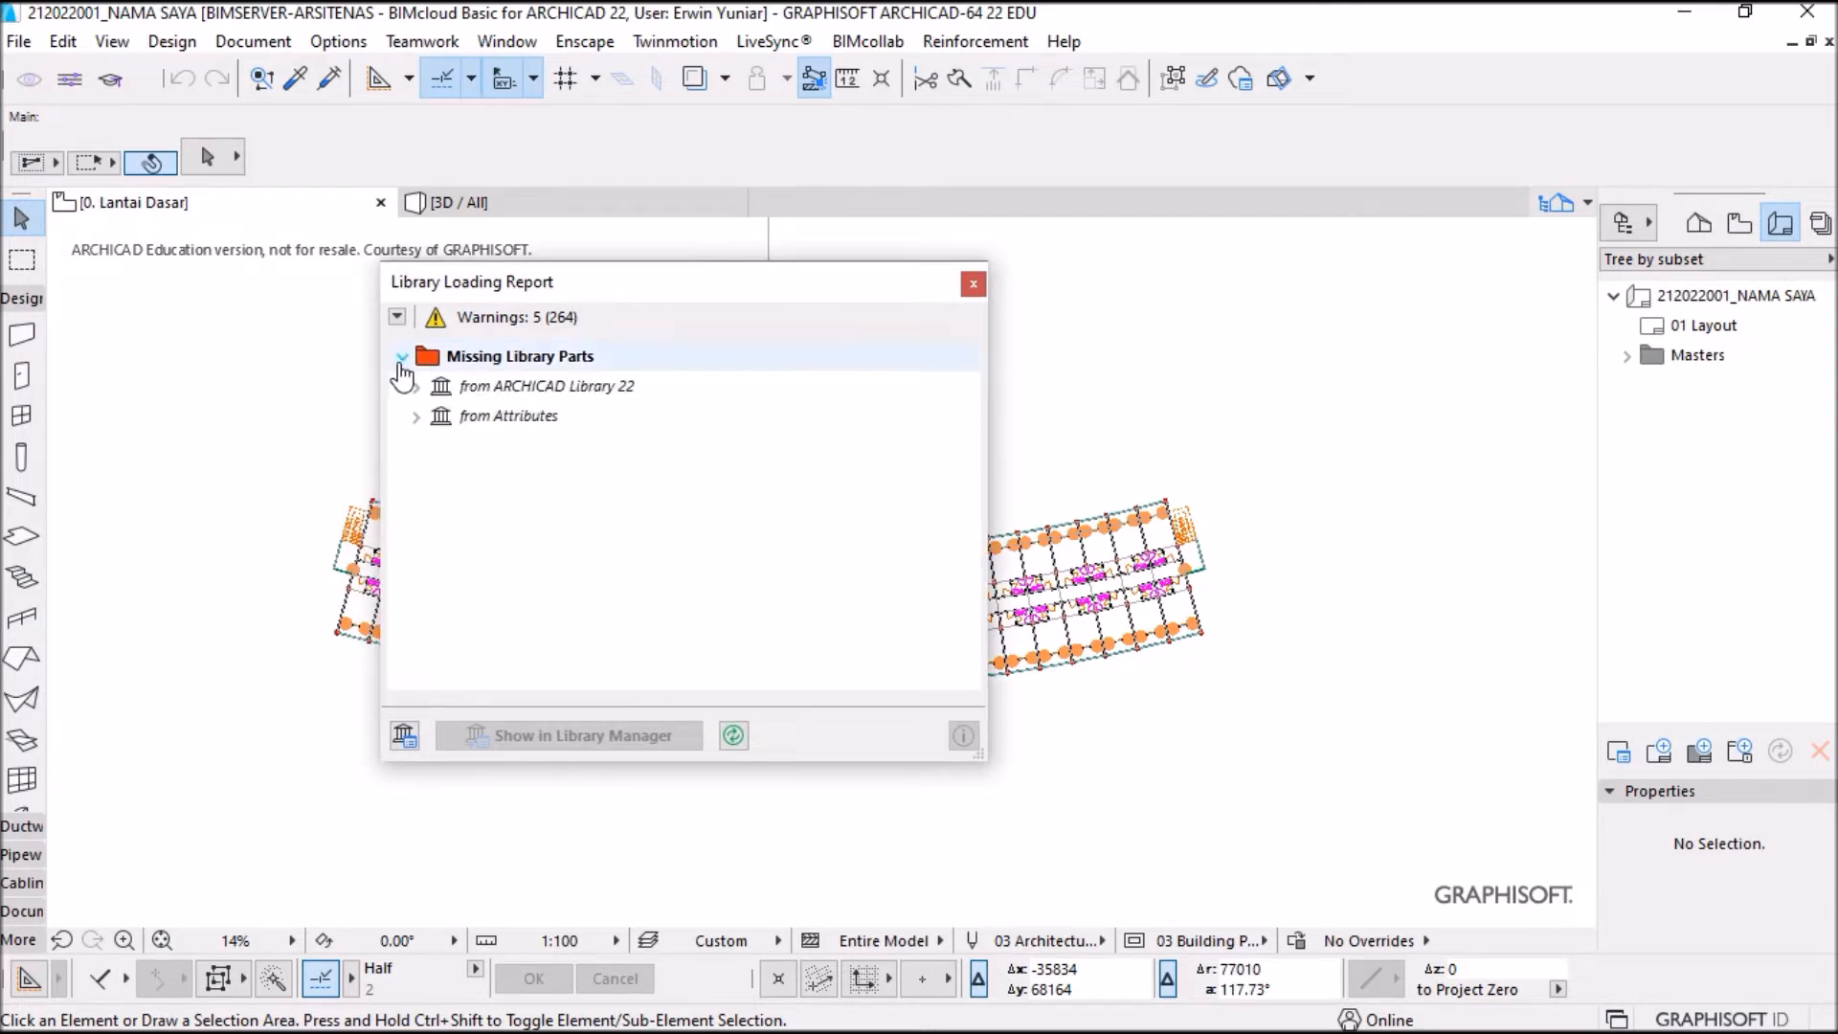
pyautogui.click(416, 417)
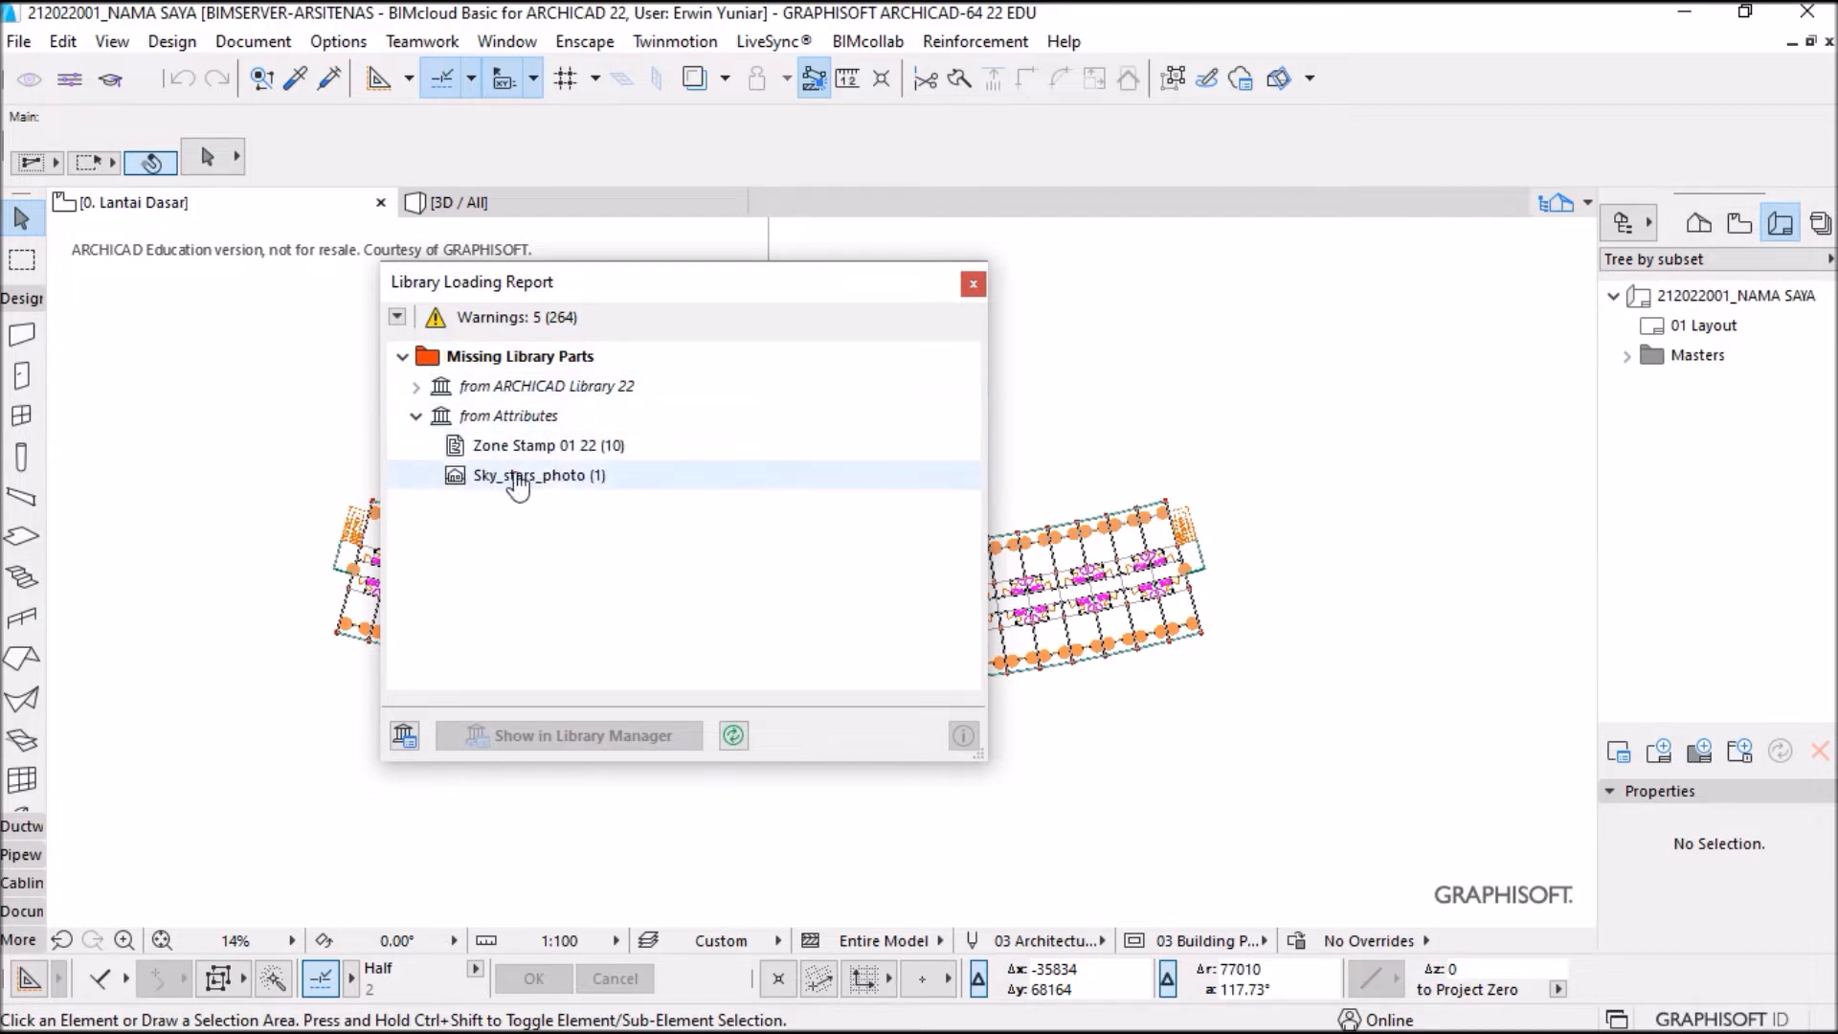
pyautogui.click(416, 387)
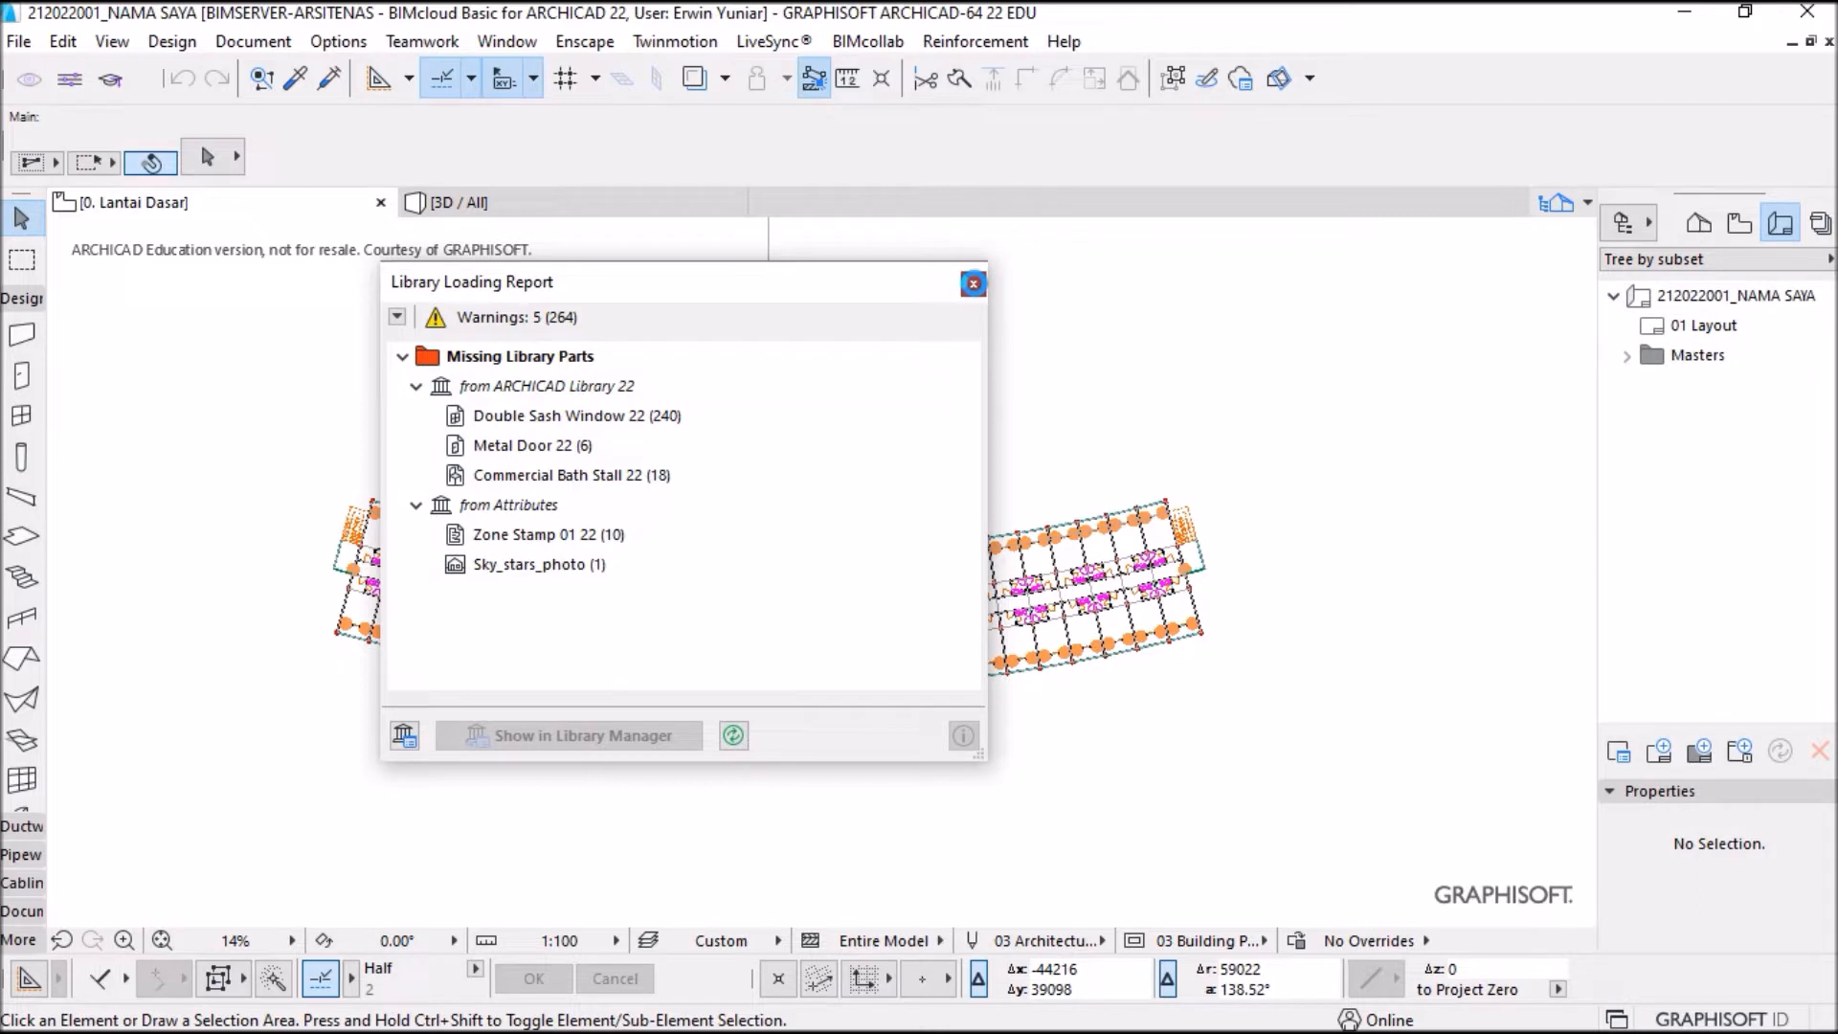
pyautogui.click(972, 283)
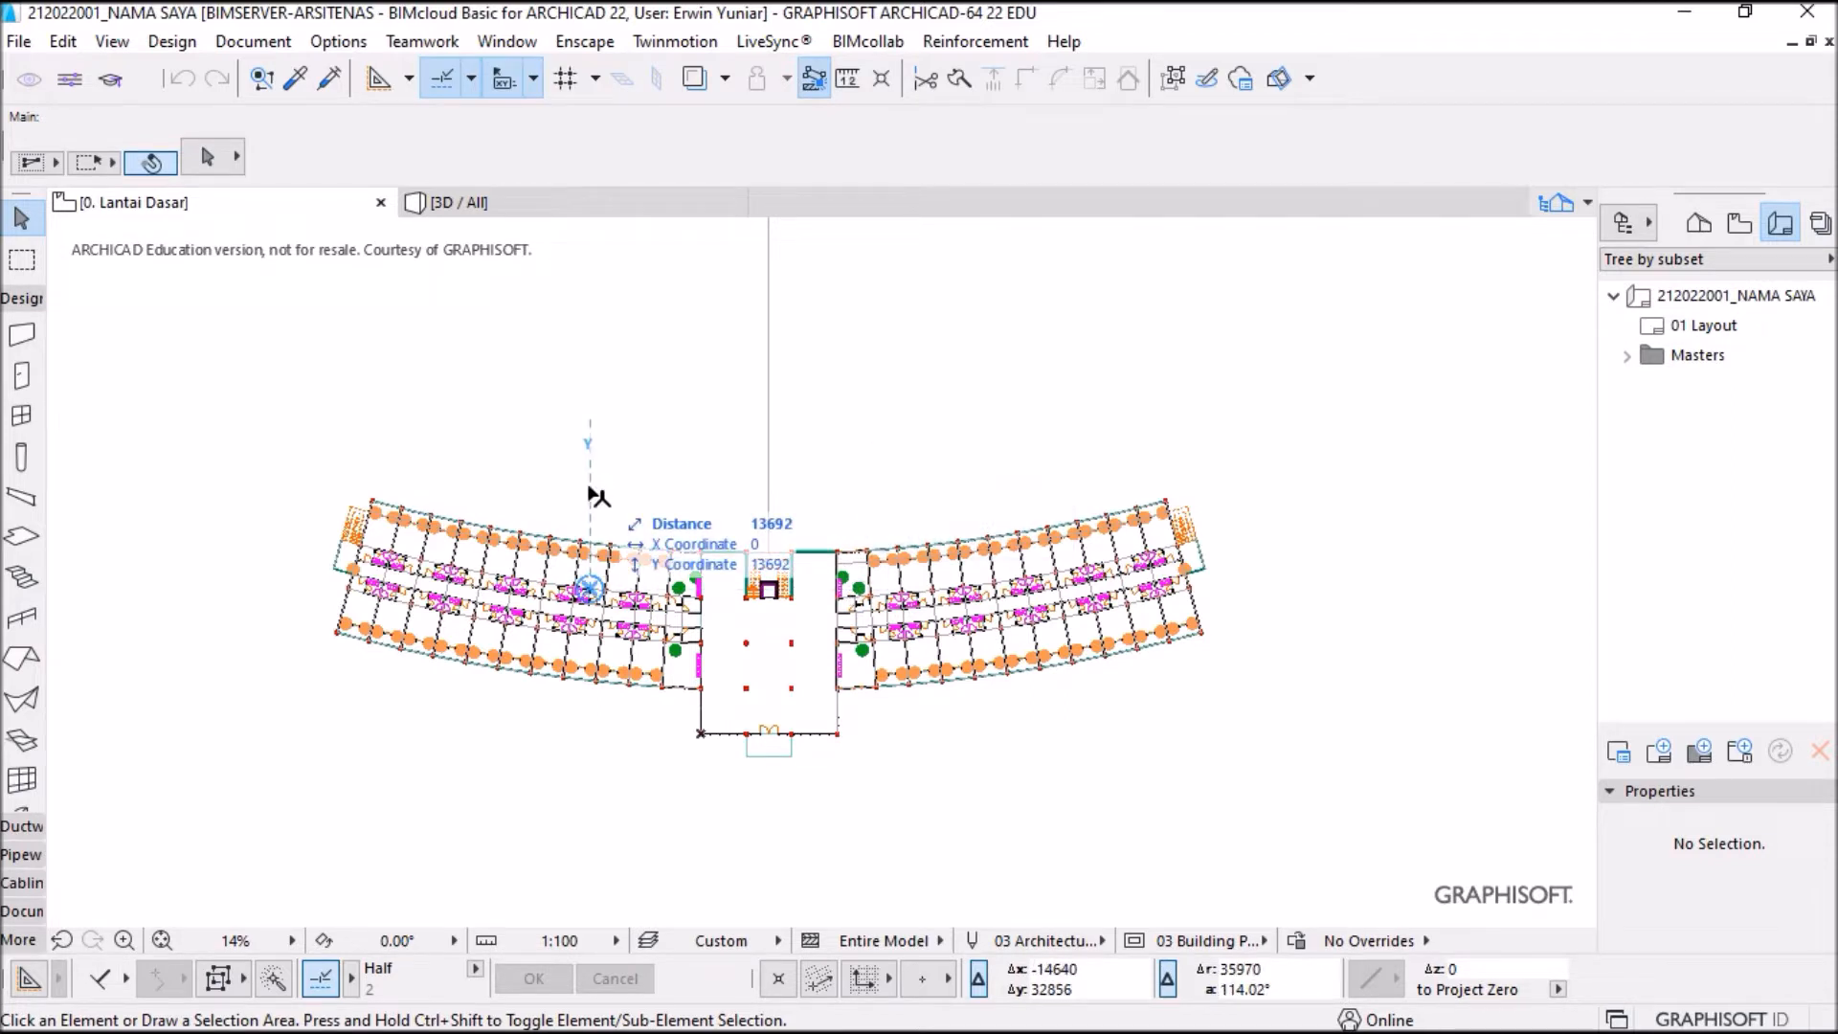
# Step: Open the Library Manager and reserve the project's libraries for editing
pyautogui.click(19, 42)
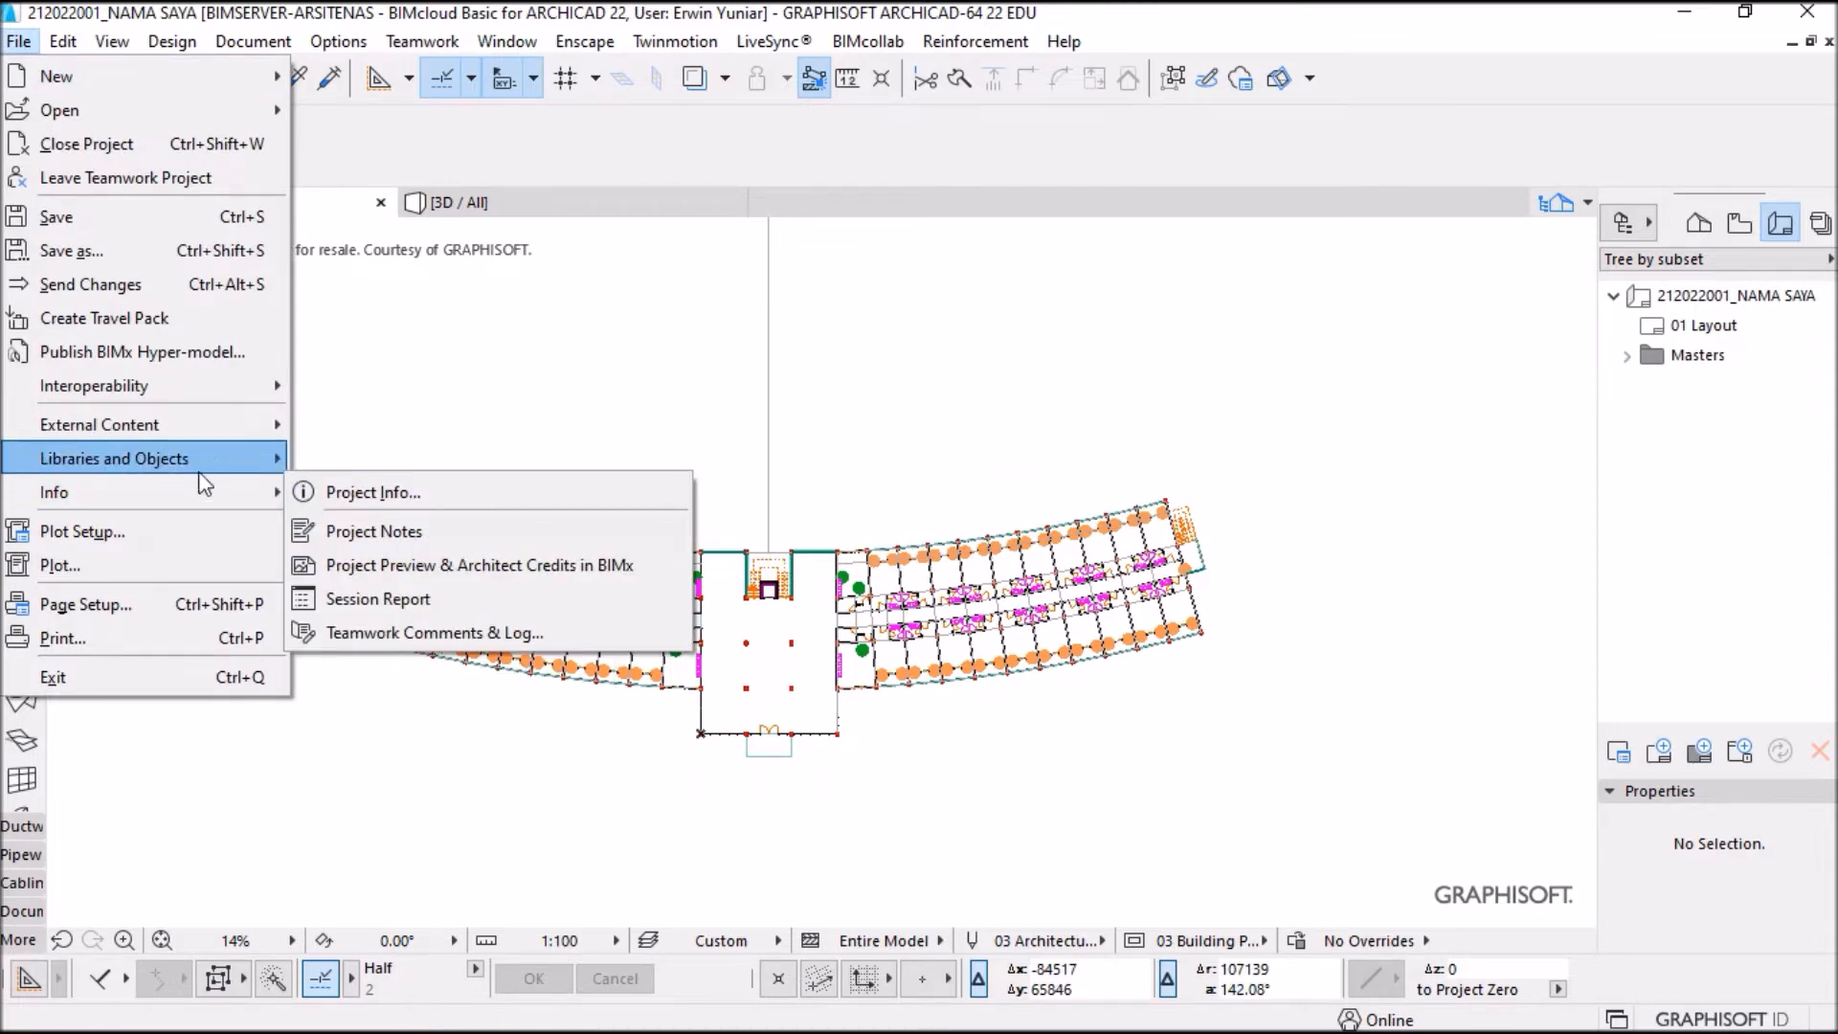
pyautogui.click(372, 458)
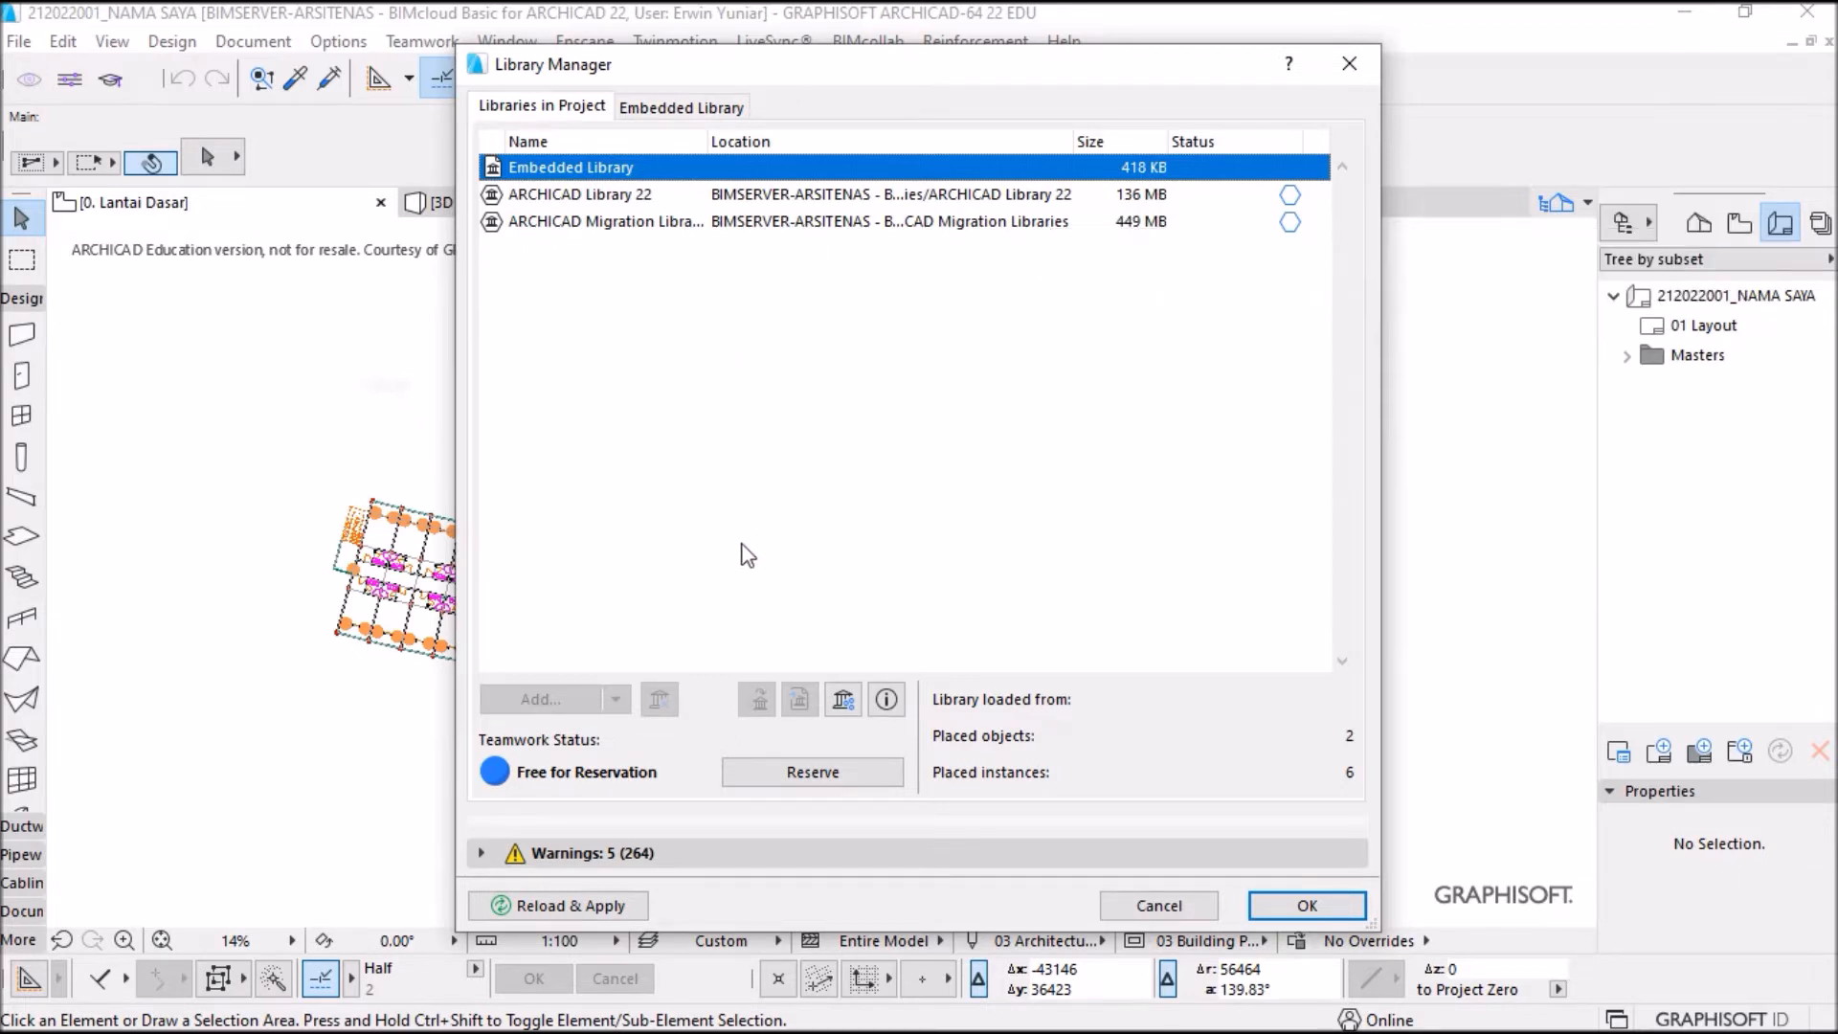
pyautogui.click(770, 784)
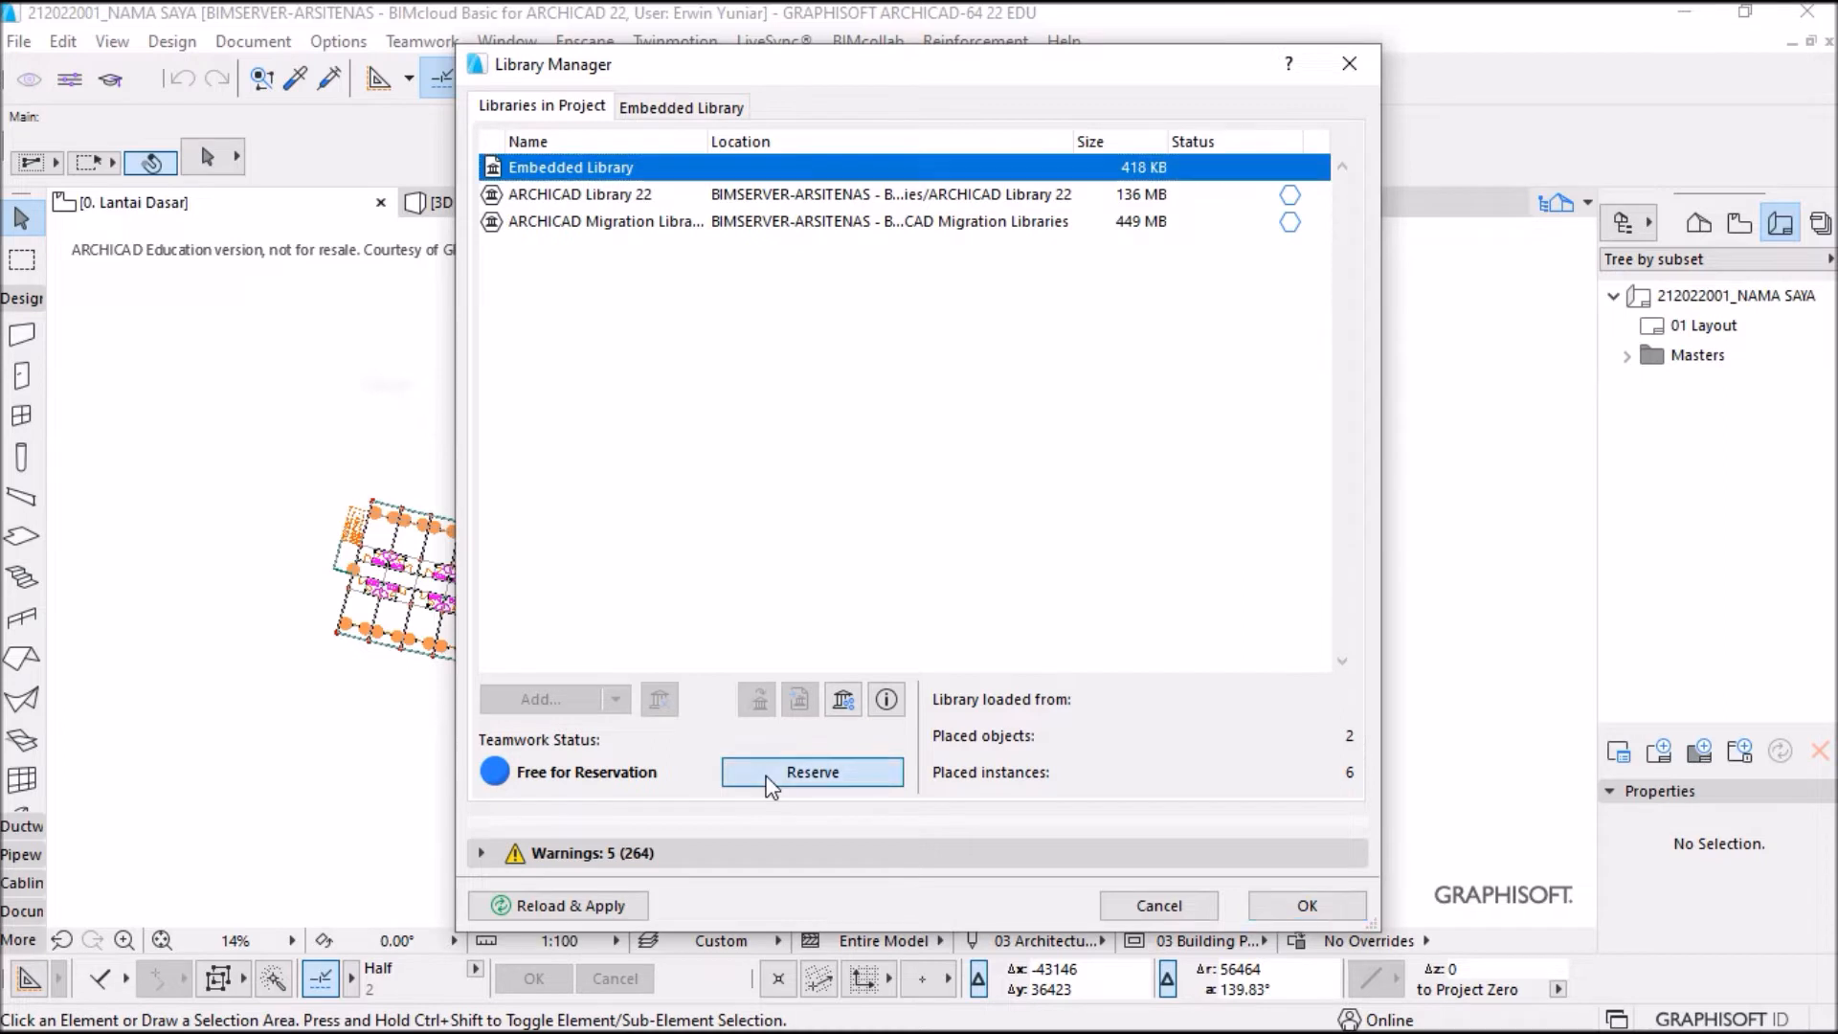
pyautogui.click(770, 783)
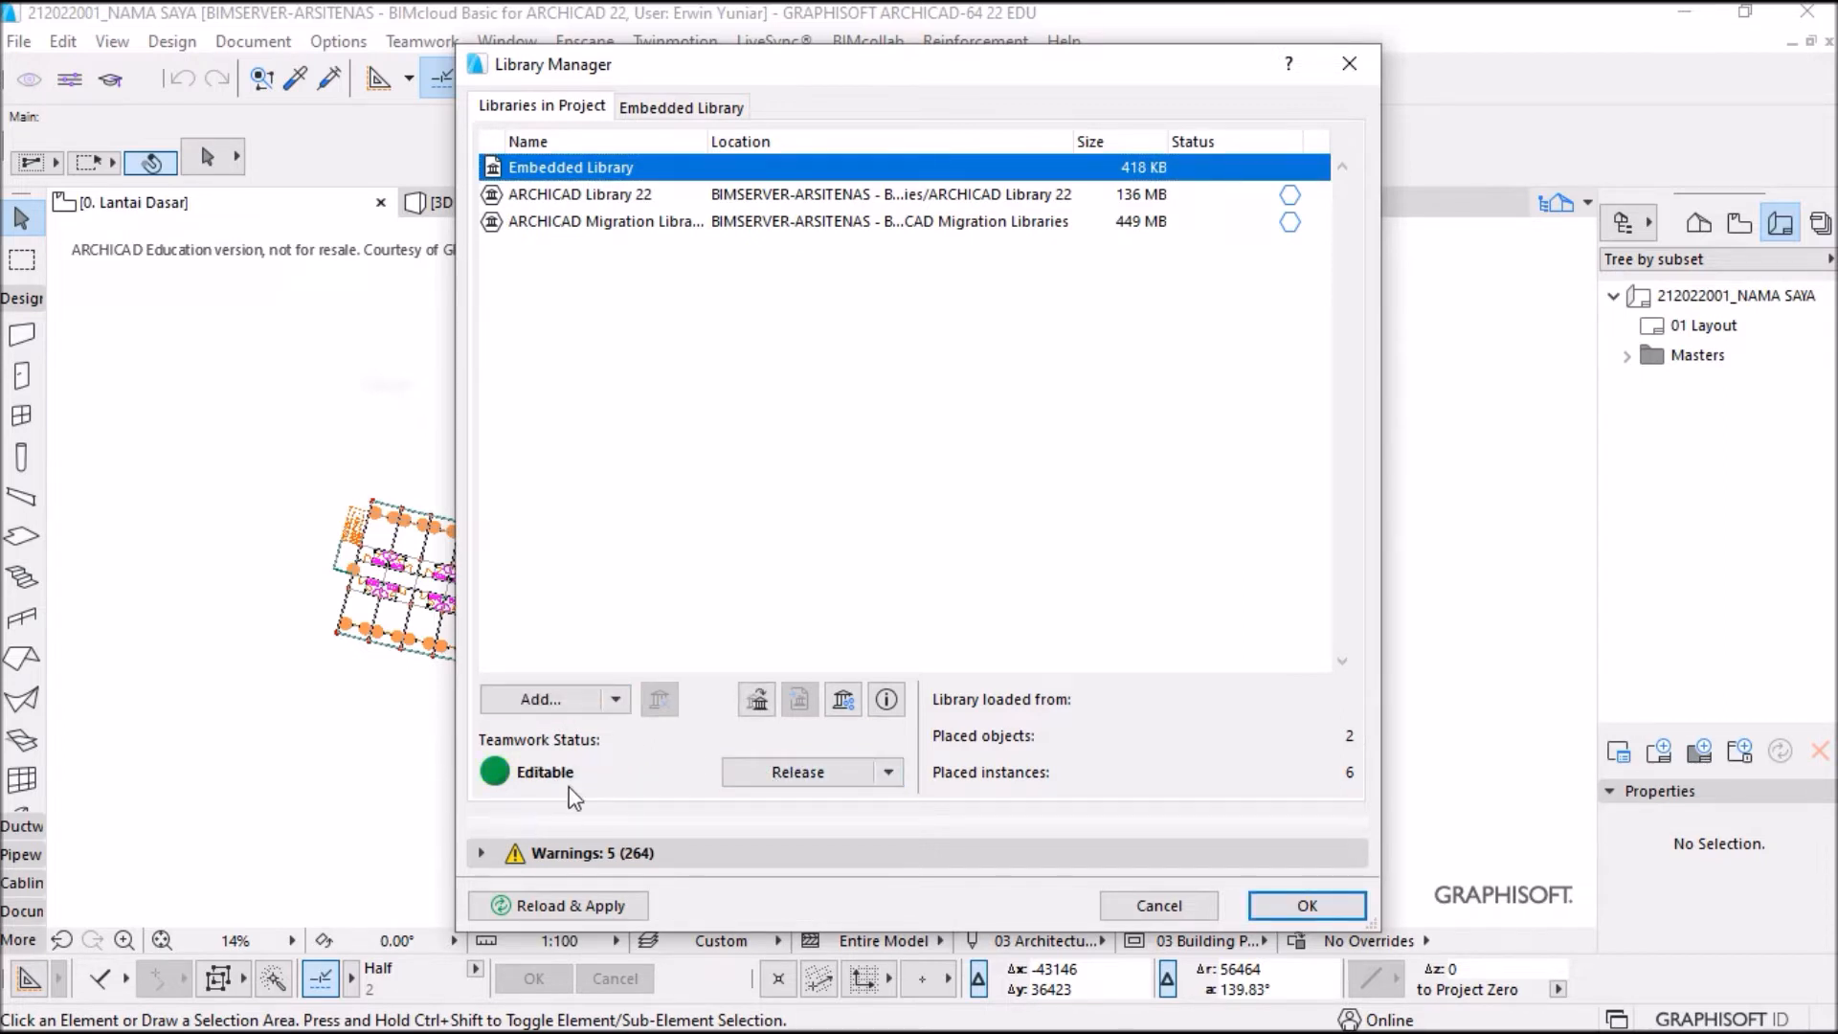
# Step: Remove ARCHICAD Library 22 from the Teamwork project's libraries
pyautogui.click(648, 196)
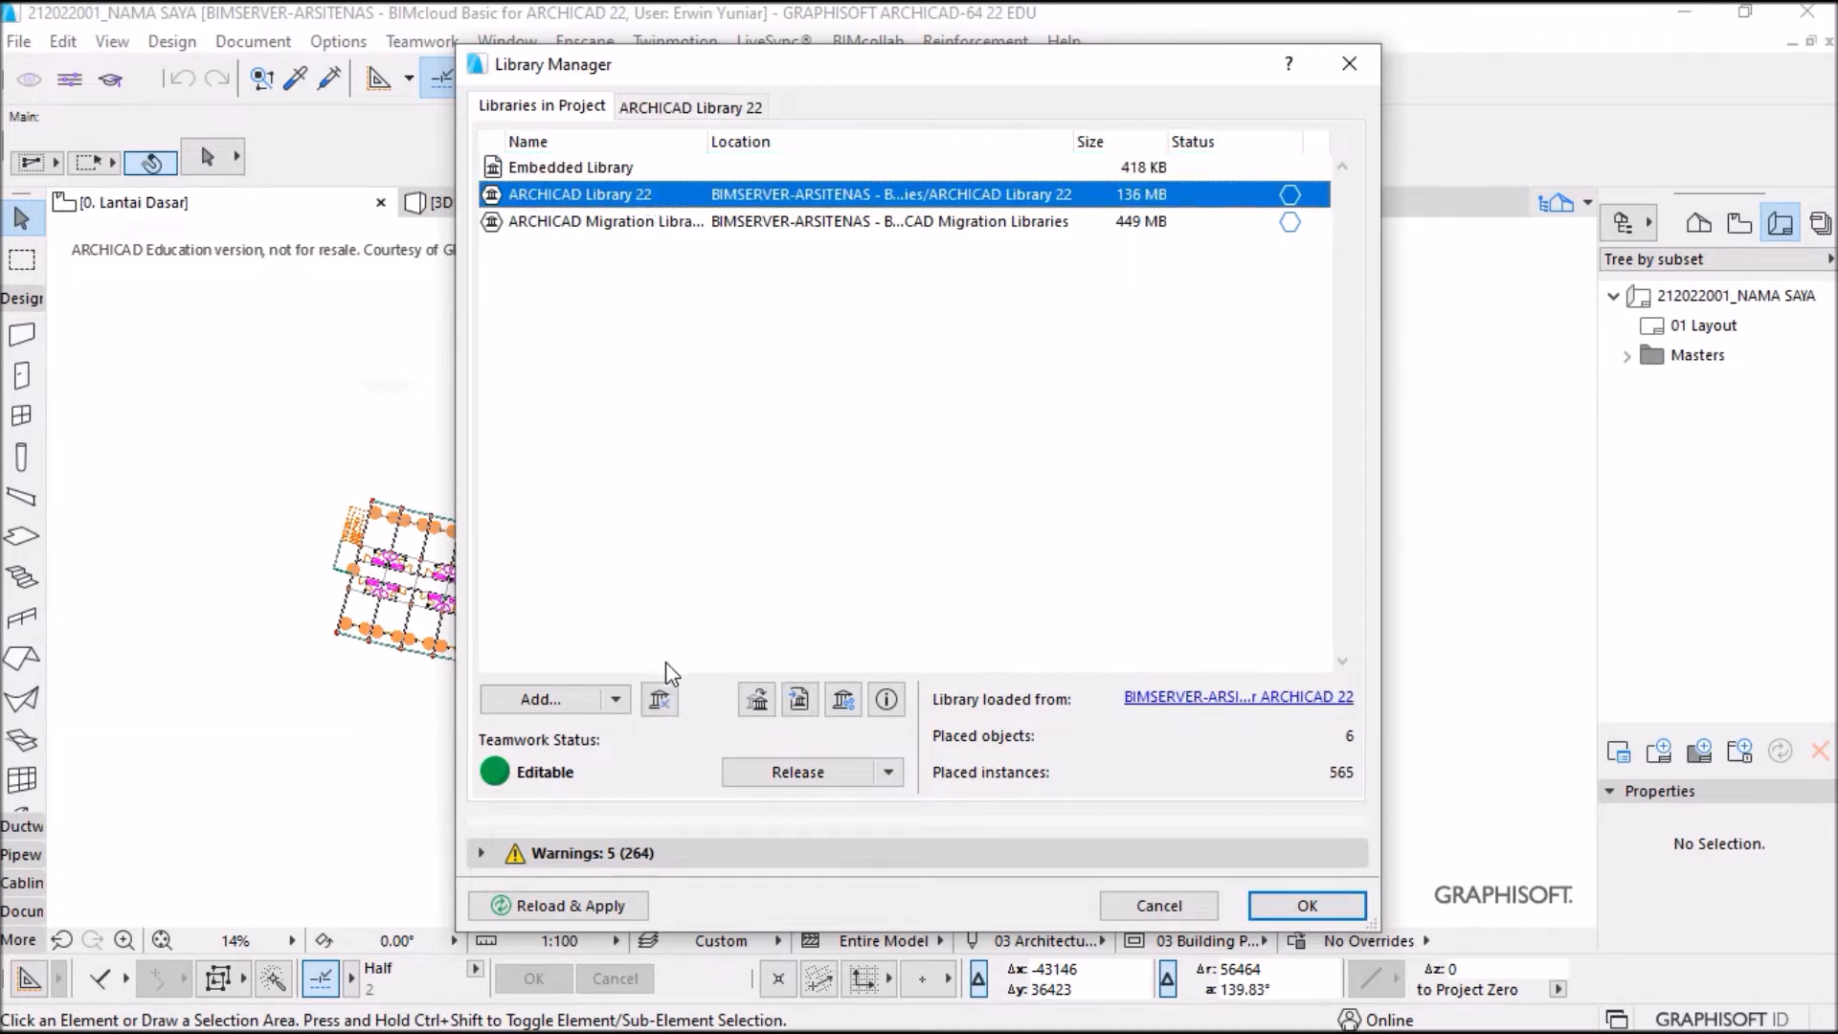
pyautogui.click(659, 702)
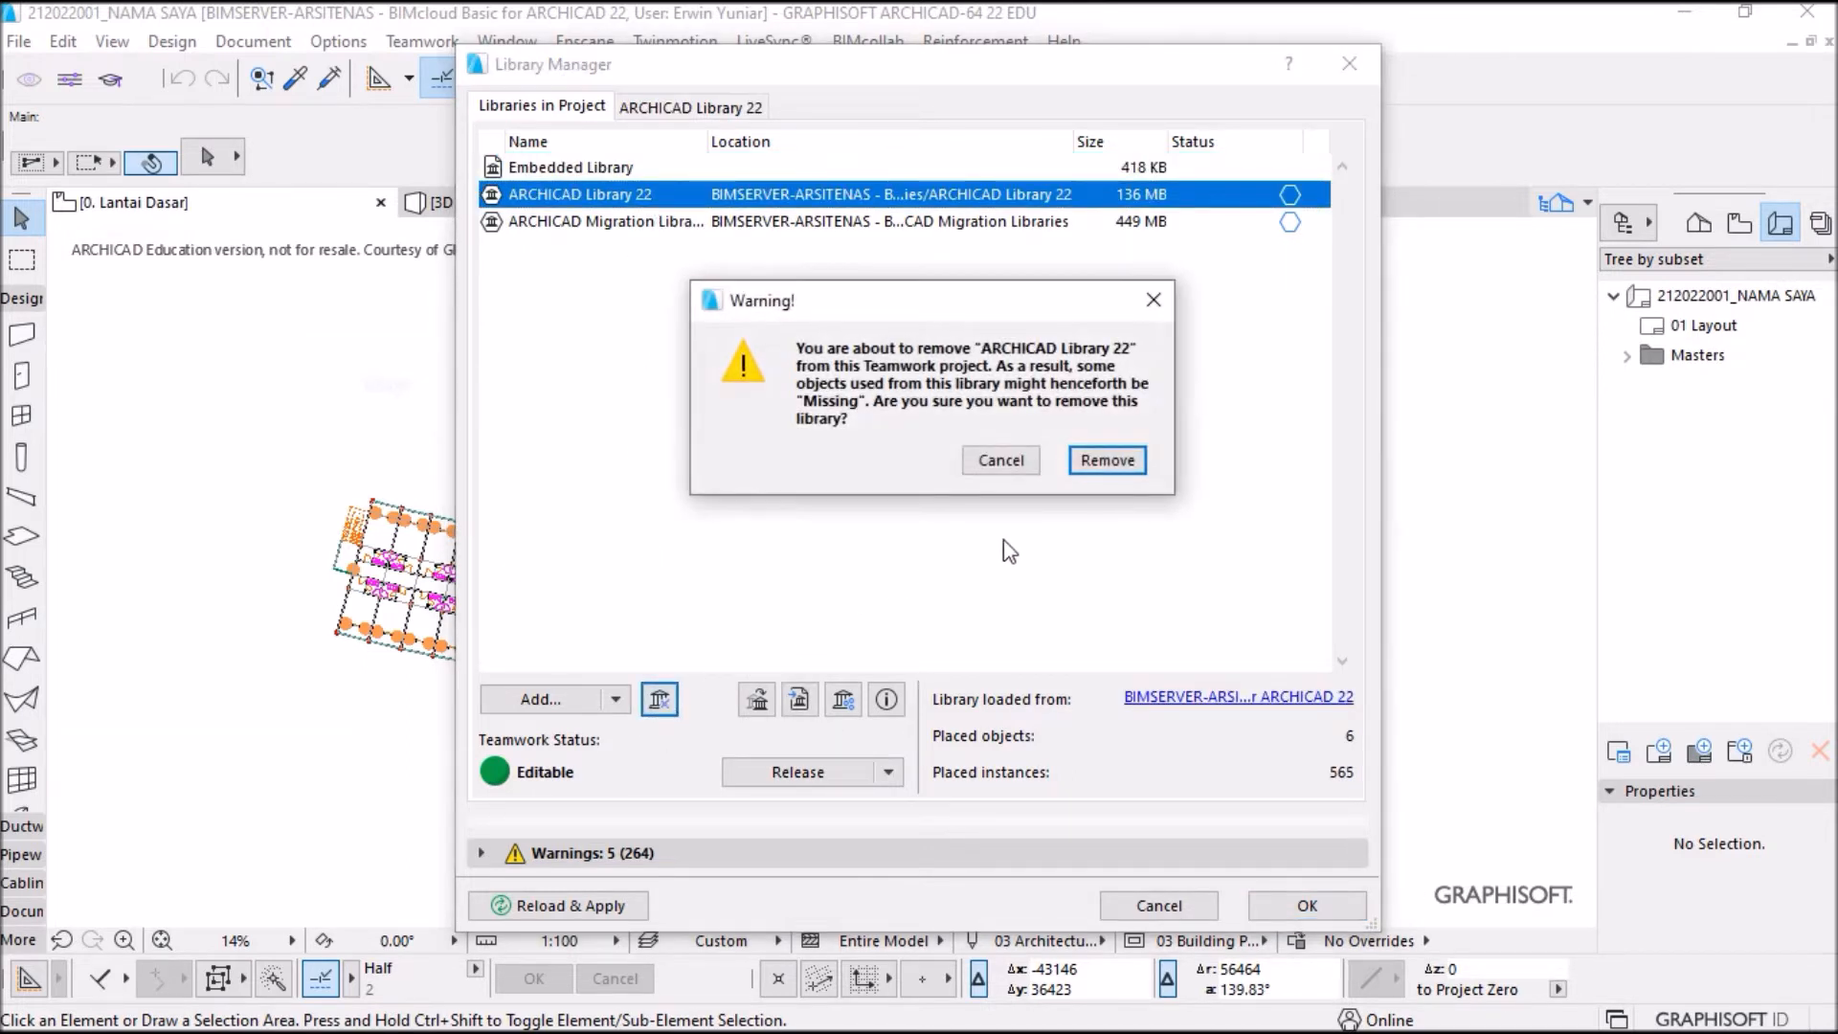
pyautogui.click(1106, 460)
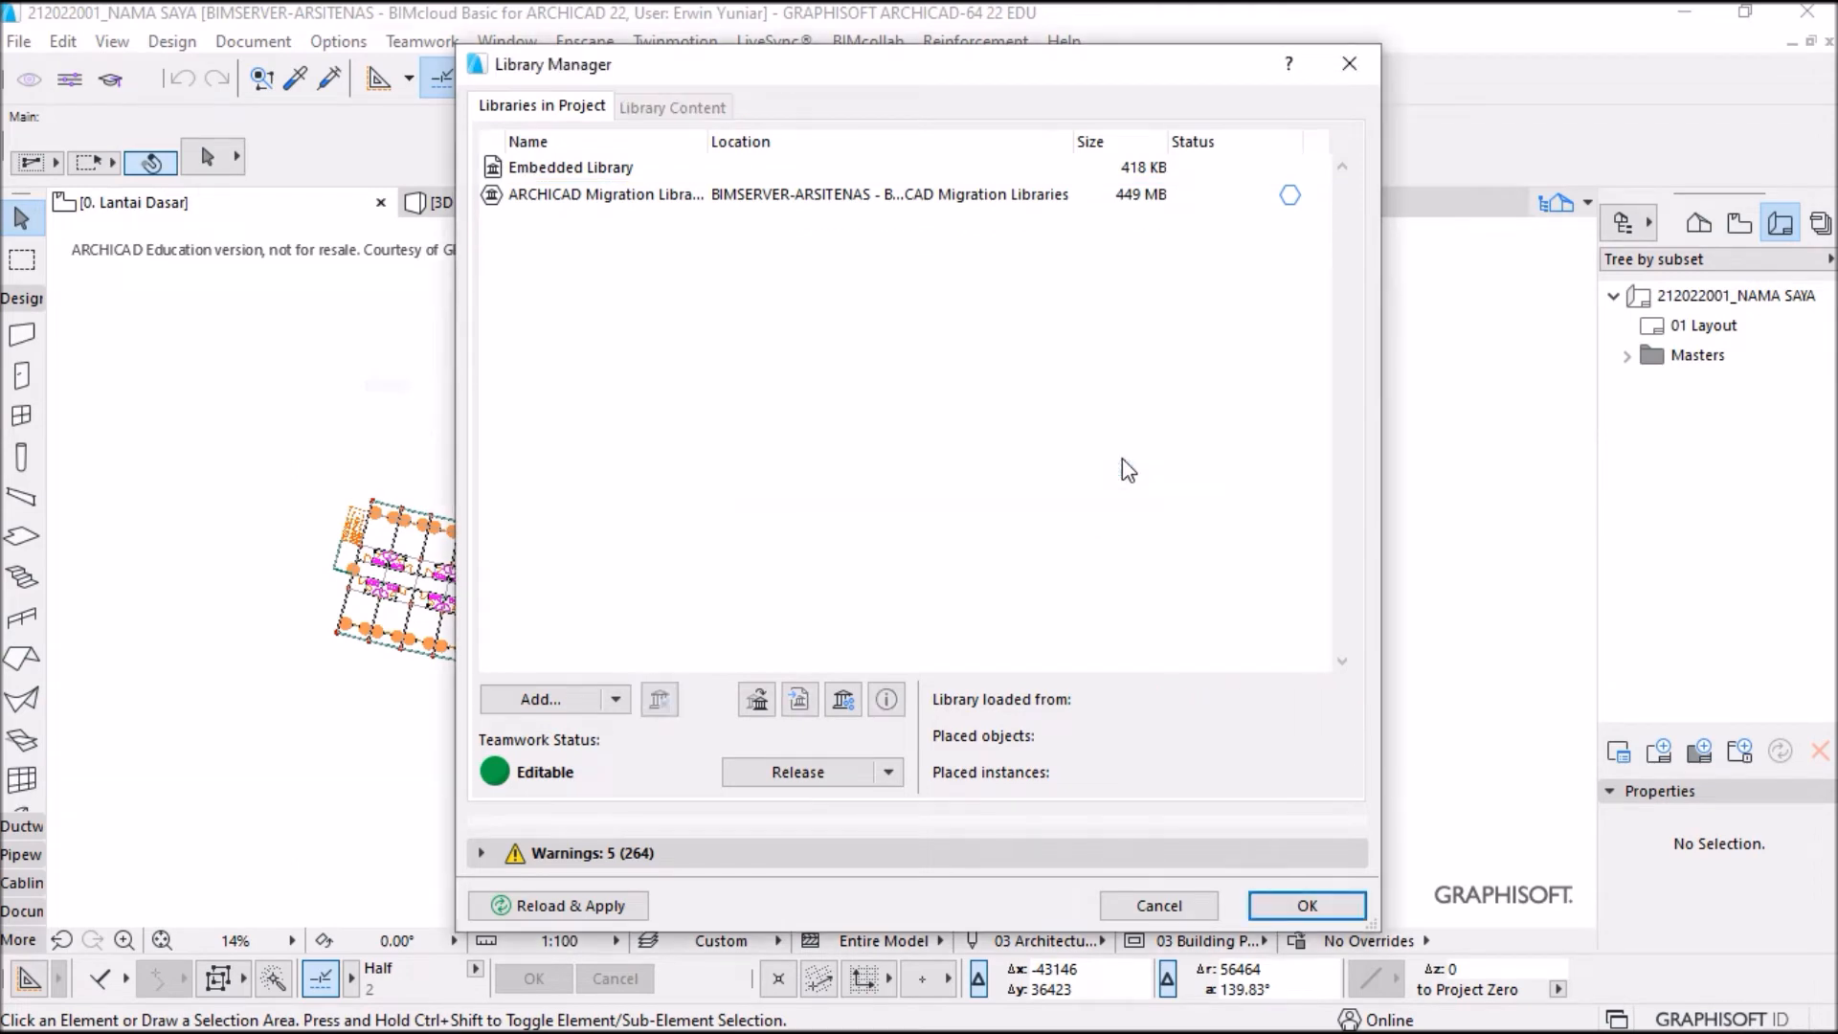
# Step: Add ARCHICAD Library 22.lcf from the server's Libraries folder to the project, then release the library reservation and apply the changes
pyautogui.click(565, 698)
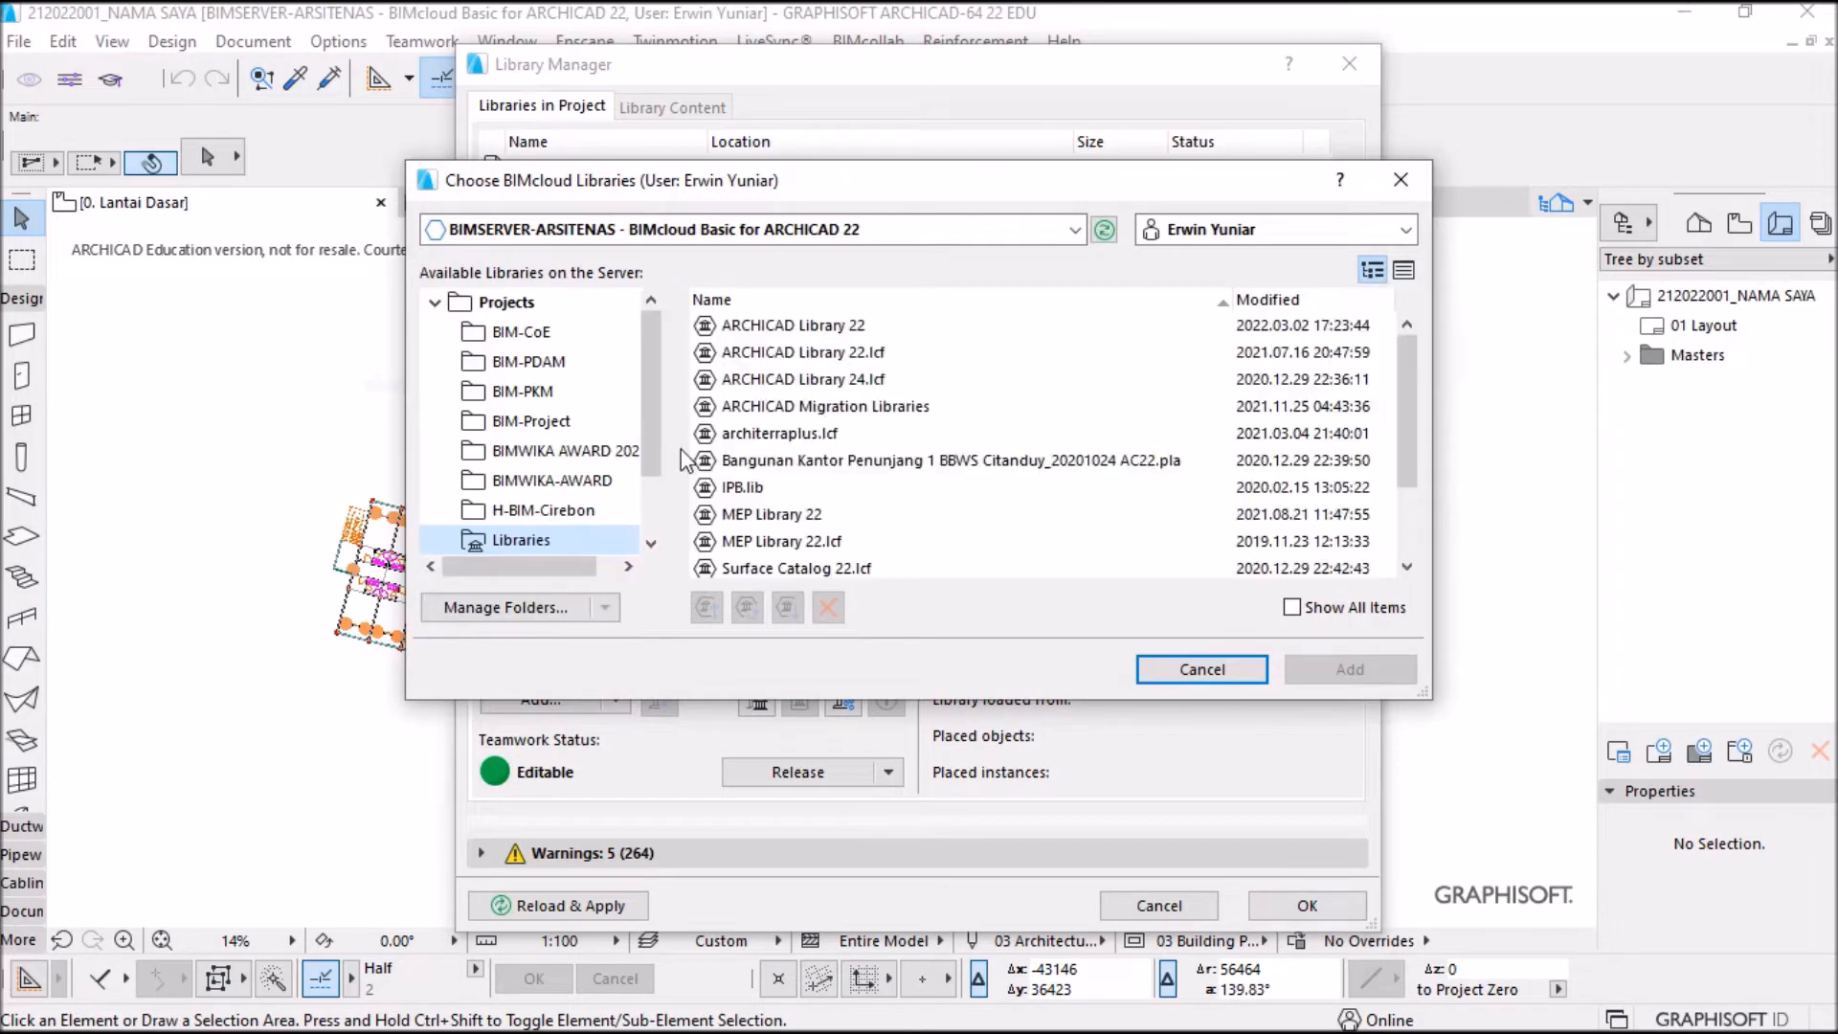
pyautogui.click(769, 357)
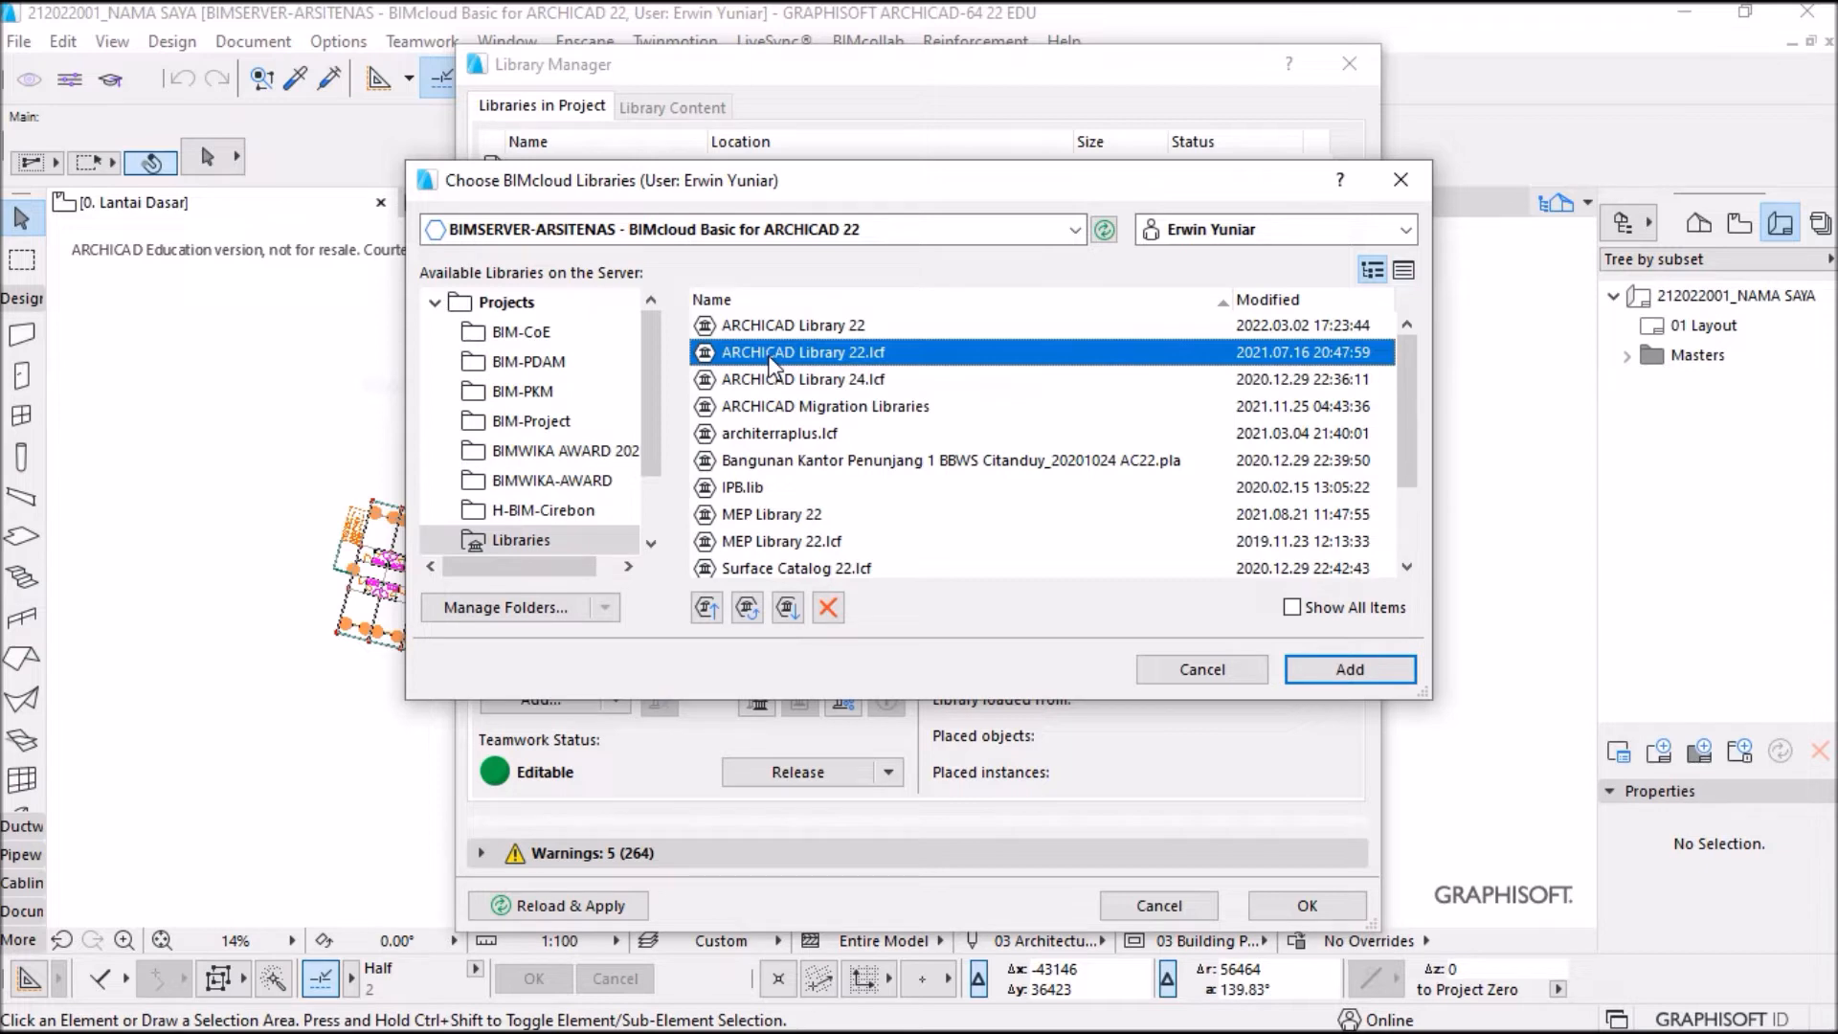
pyautogui.click(1328, 676)
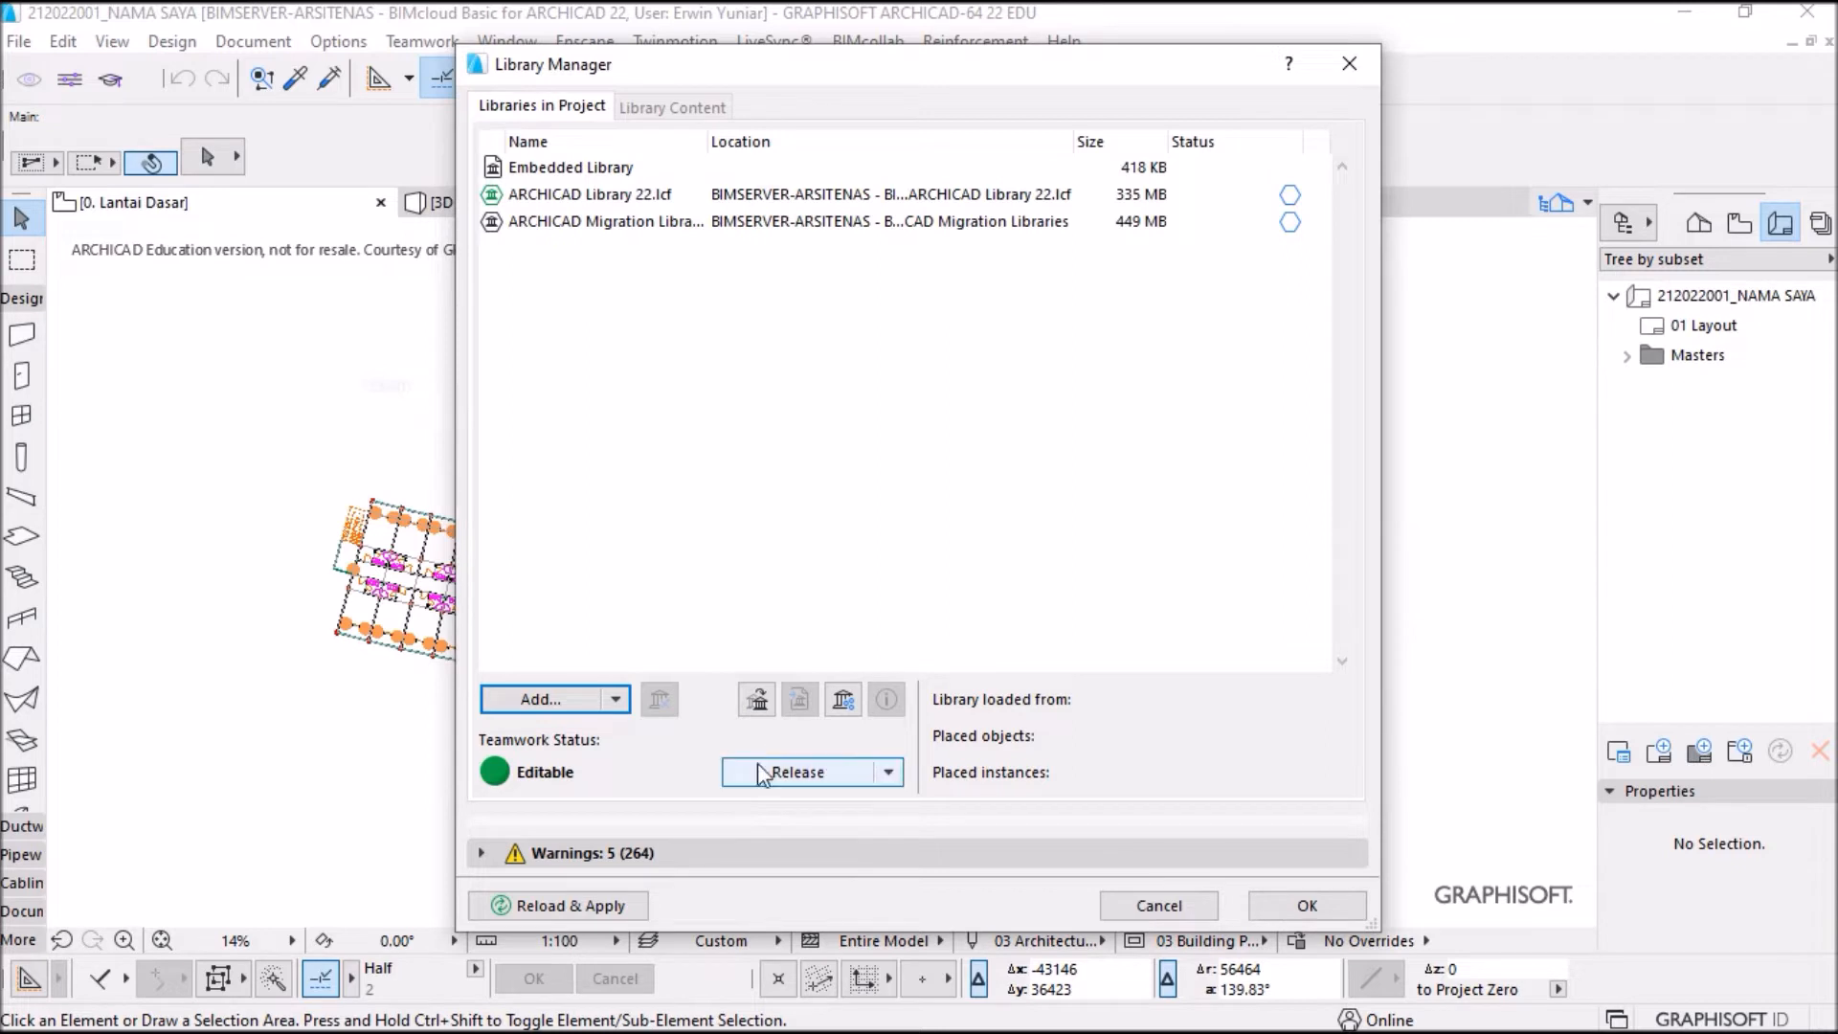
pyautogui.click(802, 771)
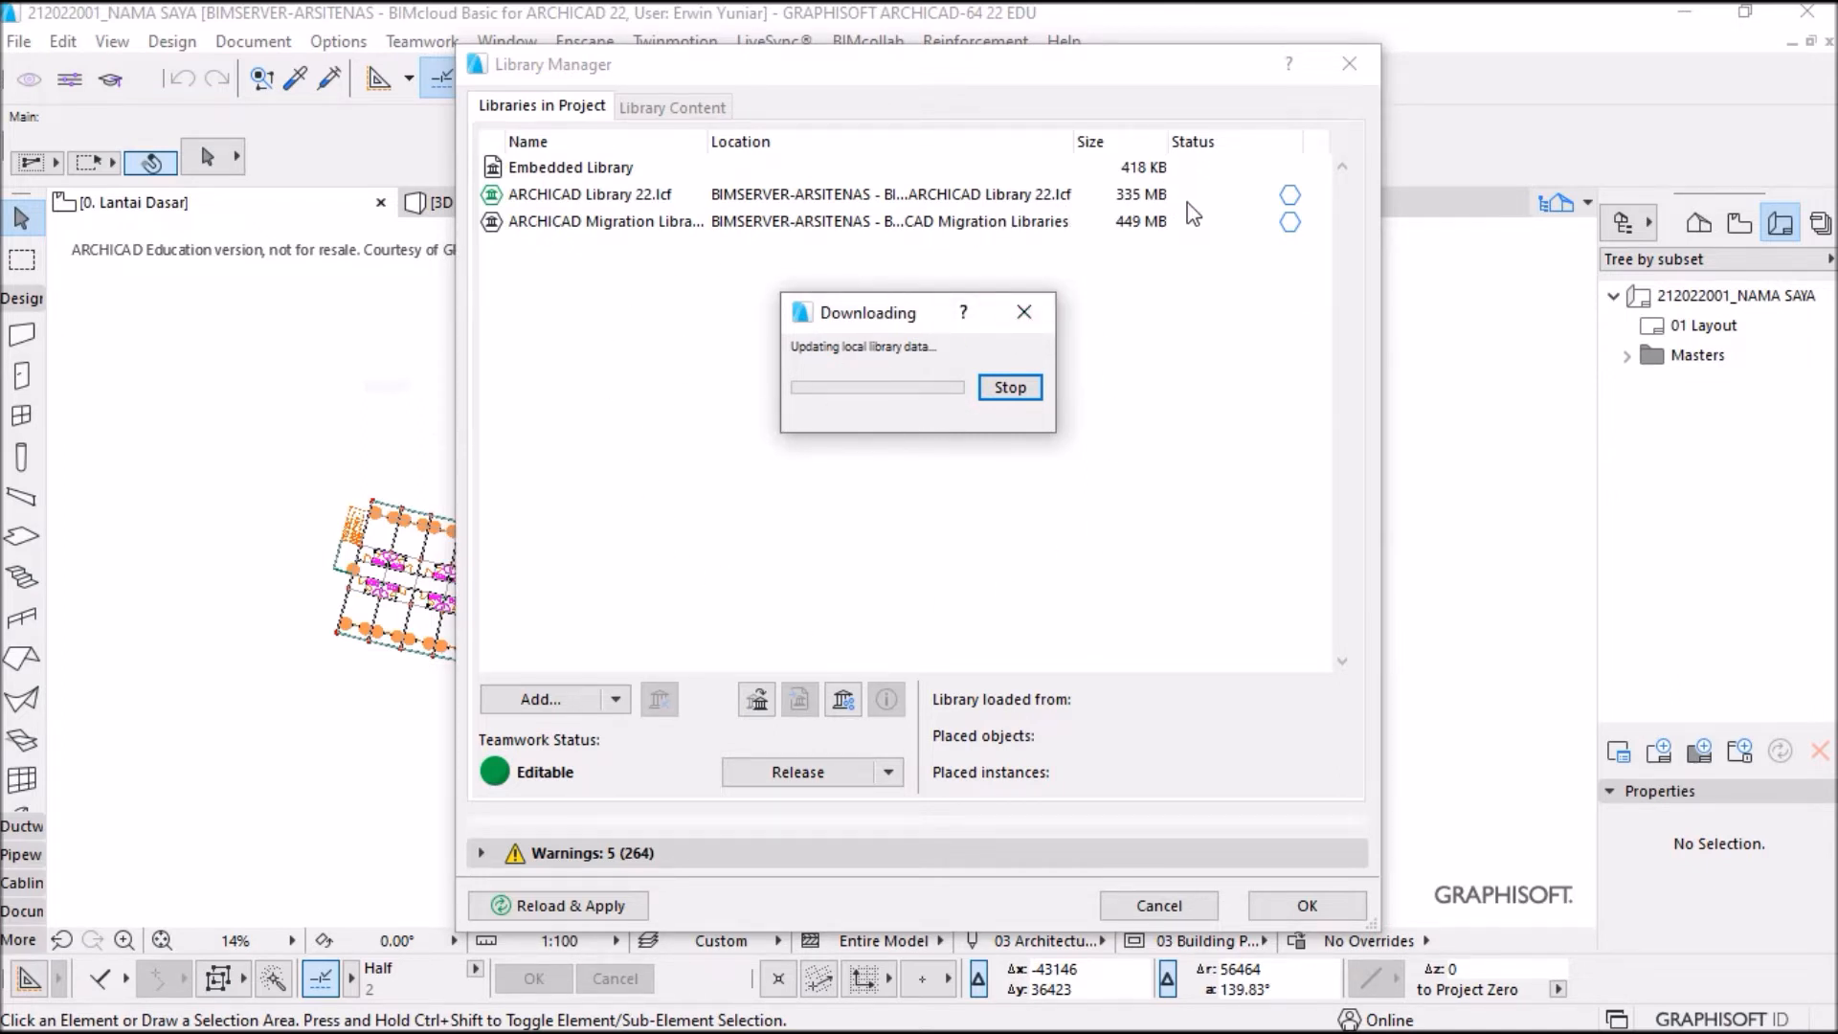
pyautogui.click(1302, 909)
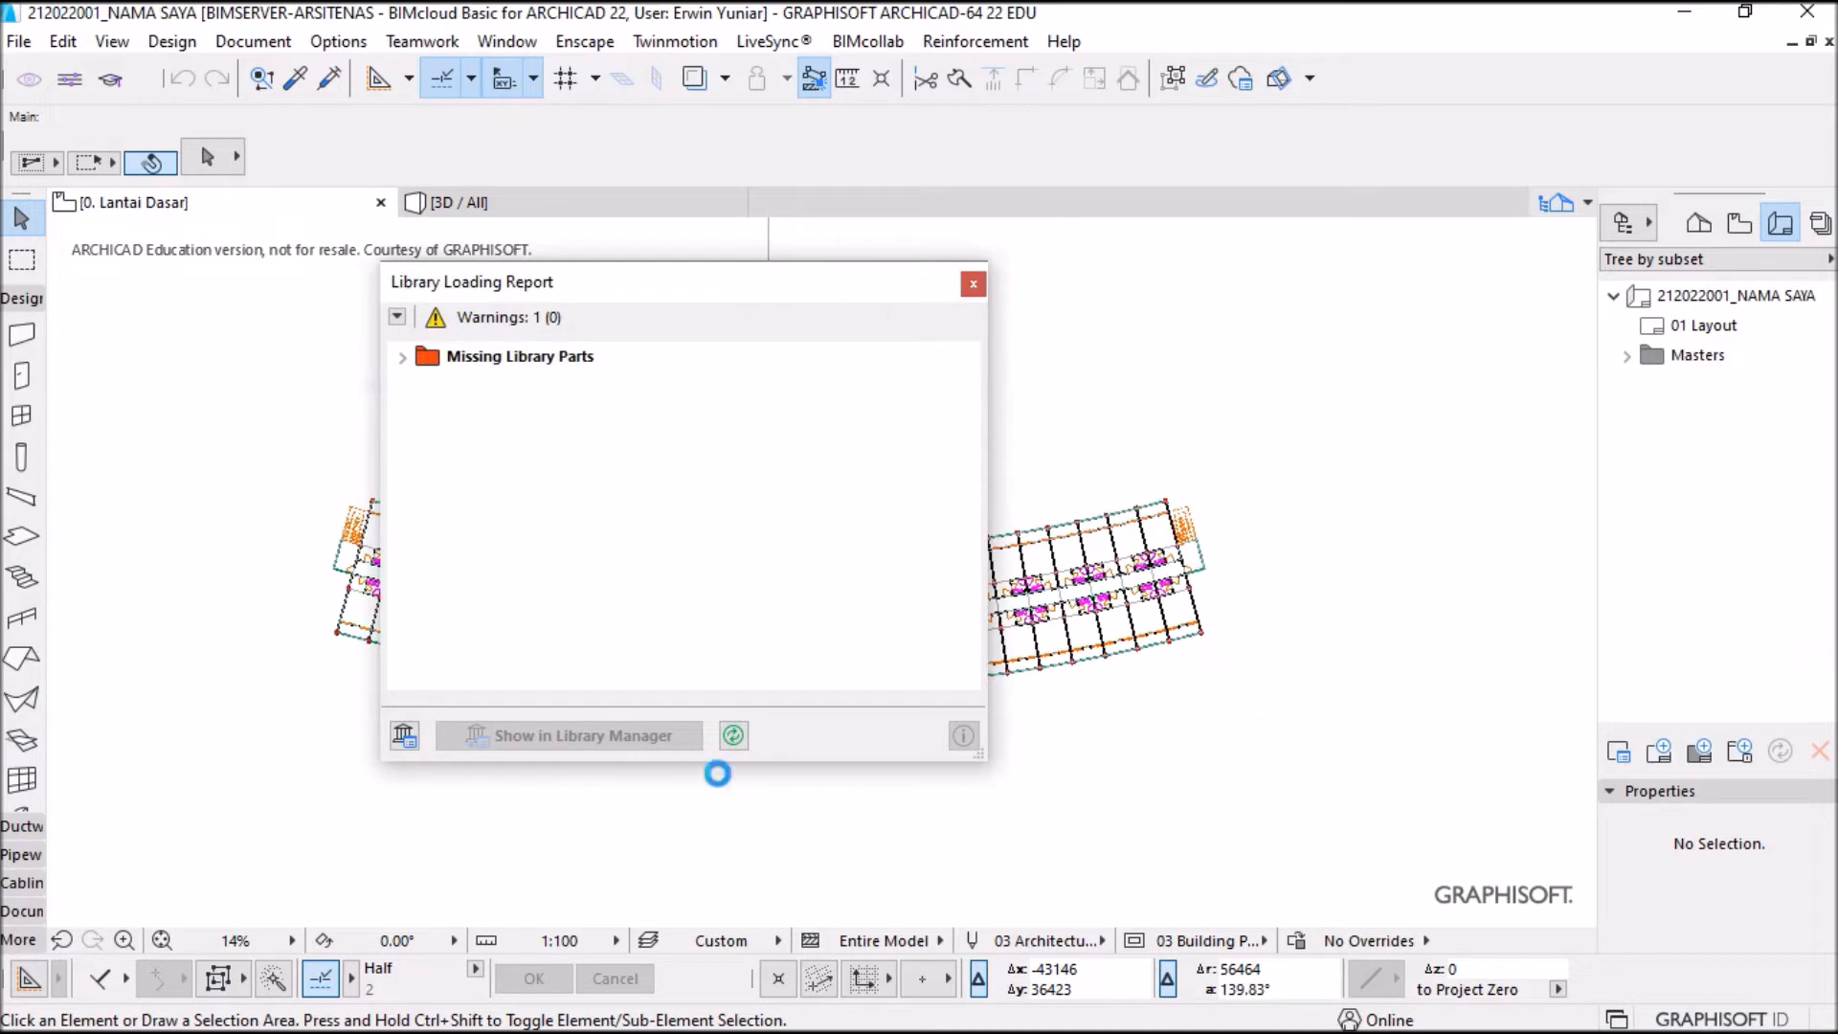
# Step: Examine the remaining missing library parts from Attributes in the Library Loading Report, and close the report
pyautogui.click(402, 357)
pyautogui.click(414, 386)
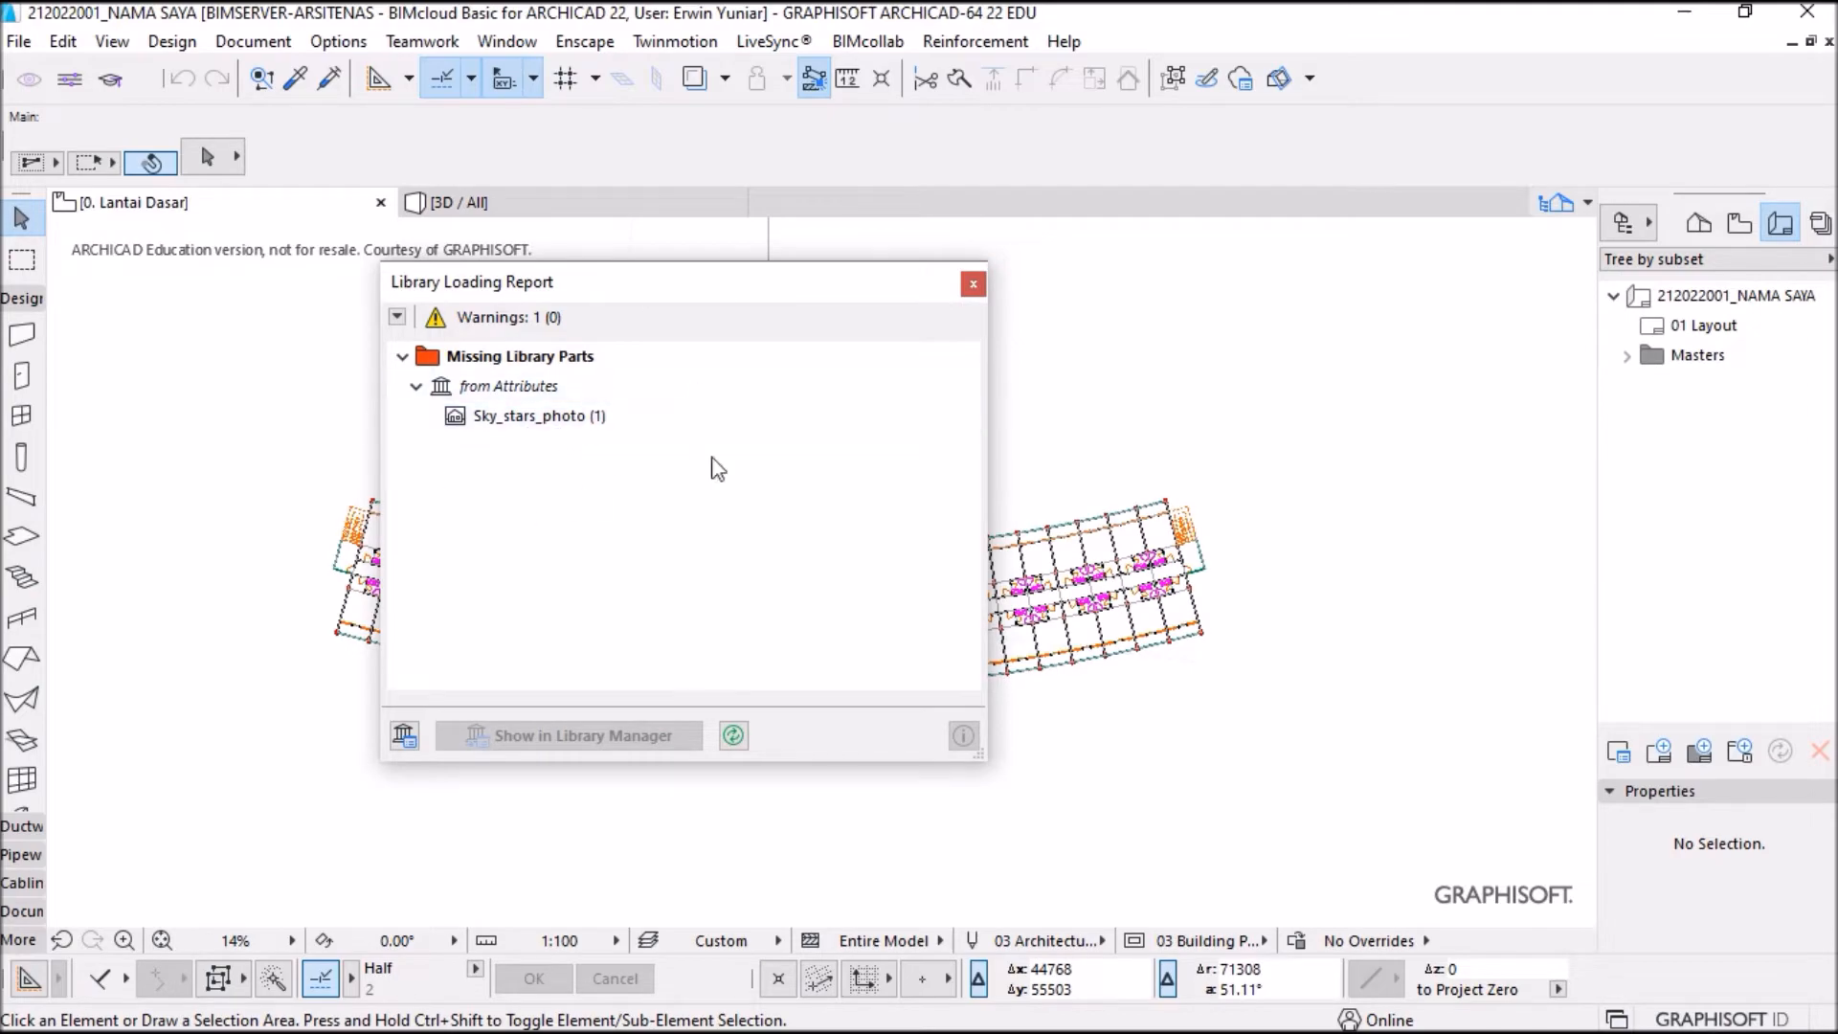
pyautogui.click(973, 285)
# Step: Send and receive the Teamwork changes to synchronise the project with the BIMcloud server
pyautogui.scroll(5, 584, 589)
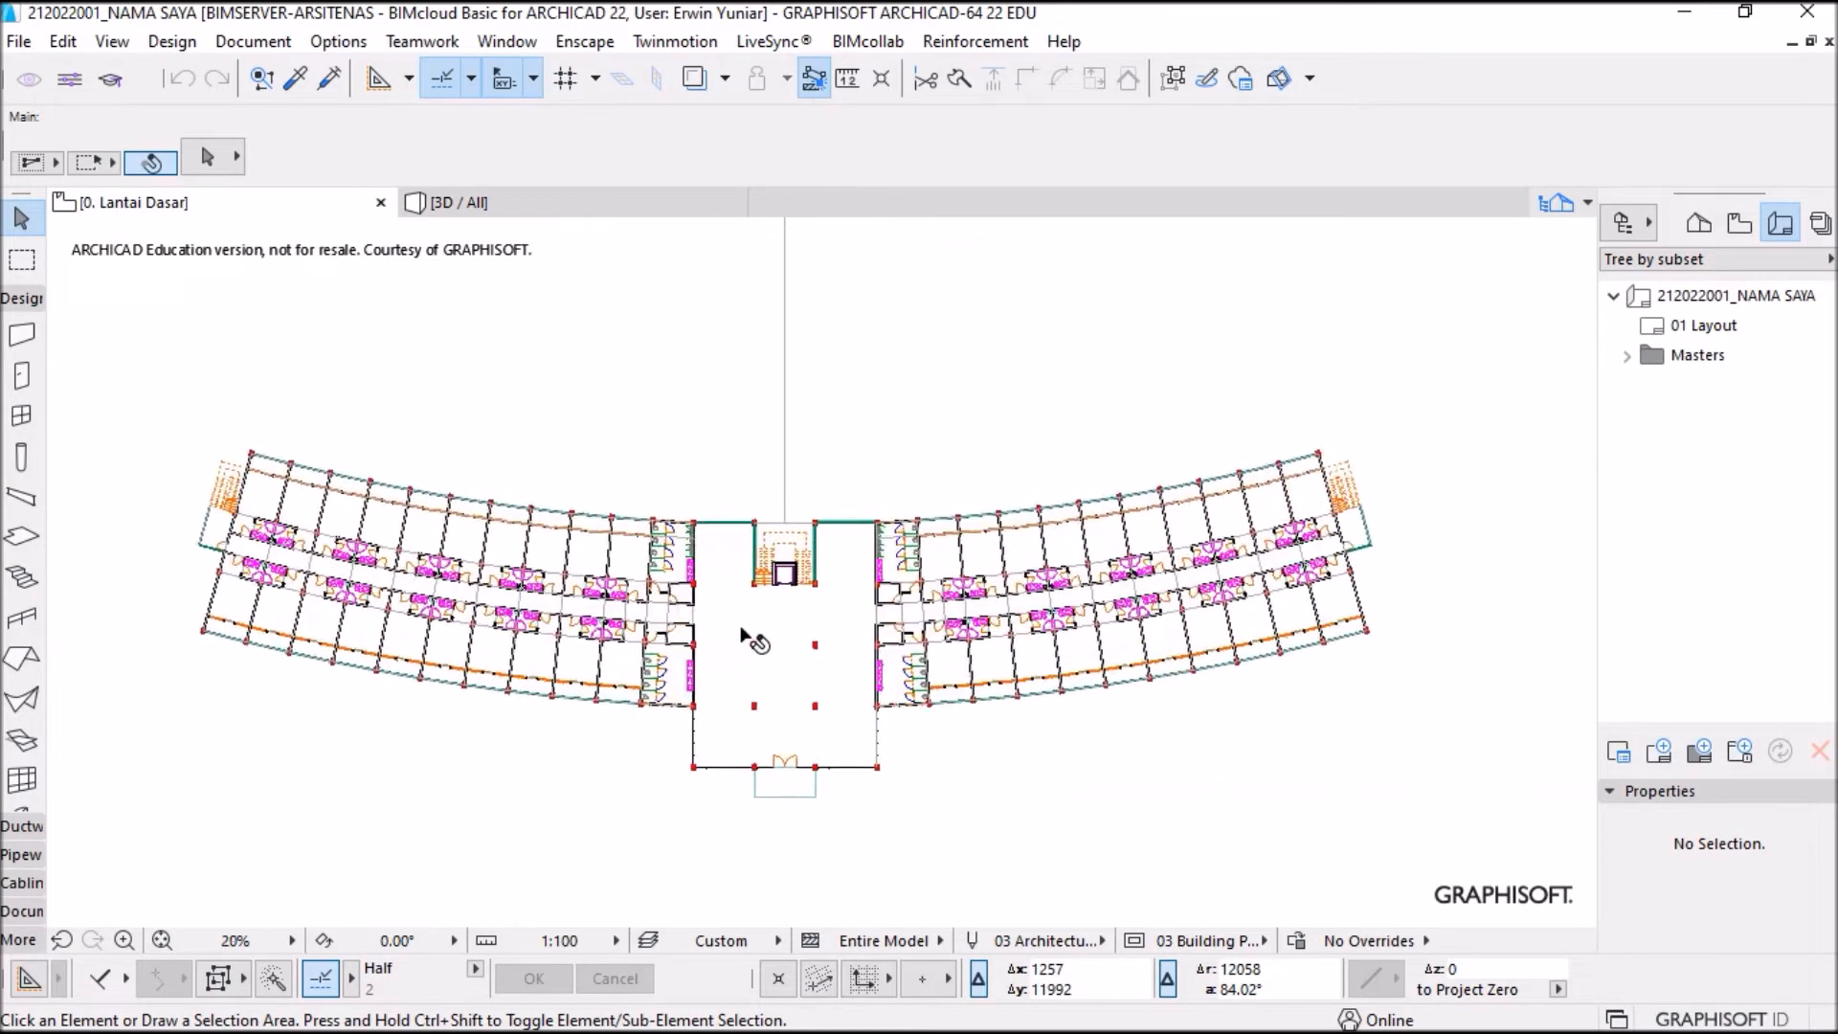
pyautogui.scroll(4, 555, 570)
pyautogui.scroll(2, 395, 542)
pyautogui.scroll(-1, 386, 536)
pyautogui.scroll(-7, 593, 570)
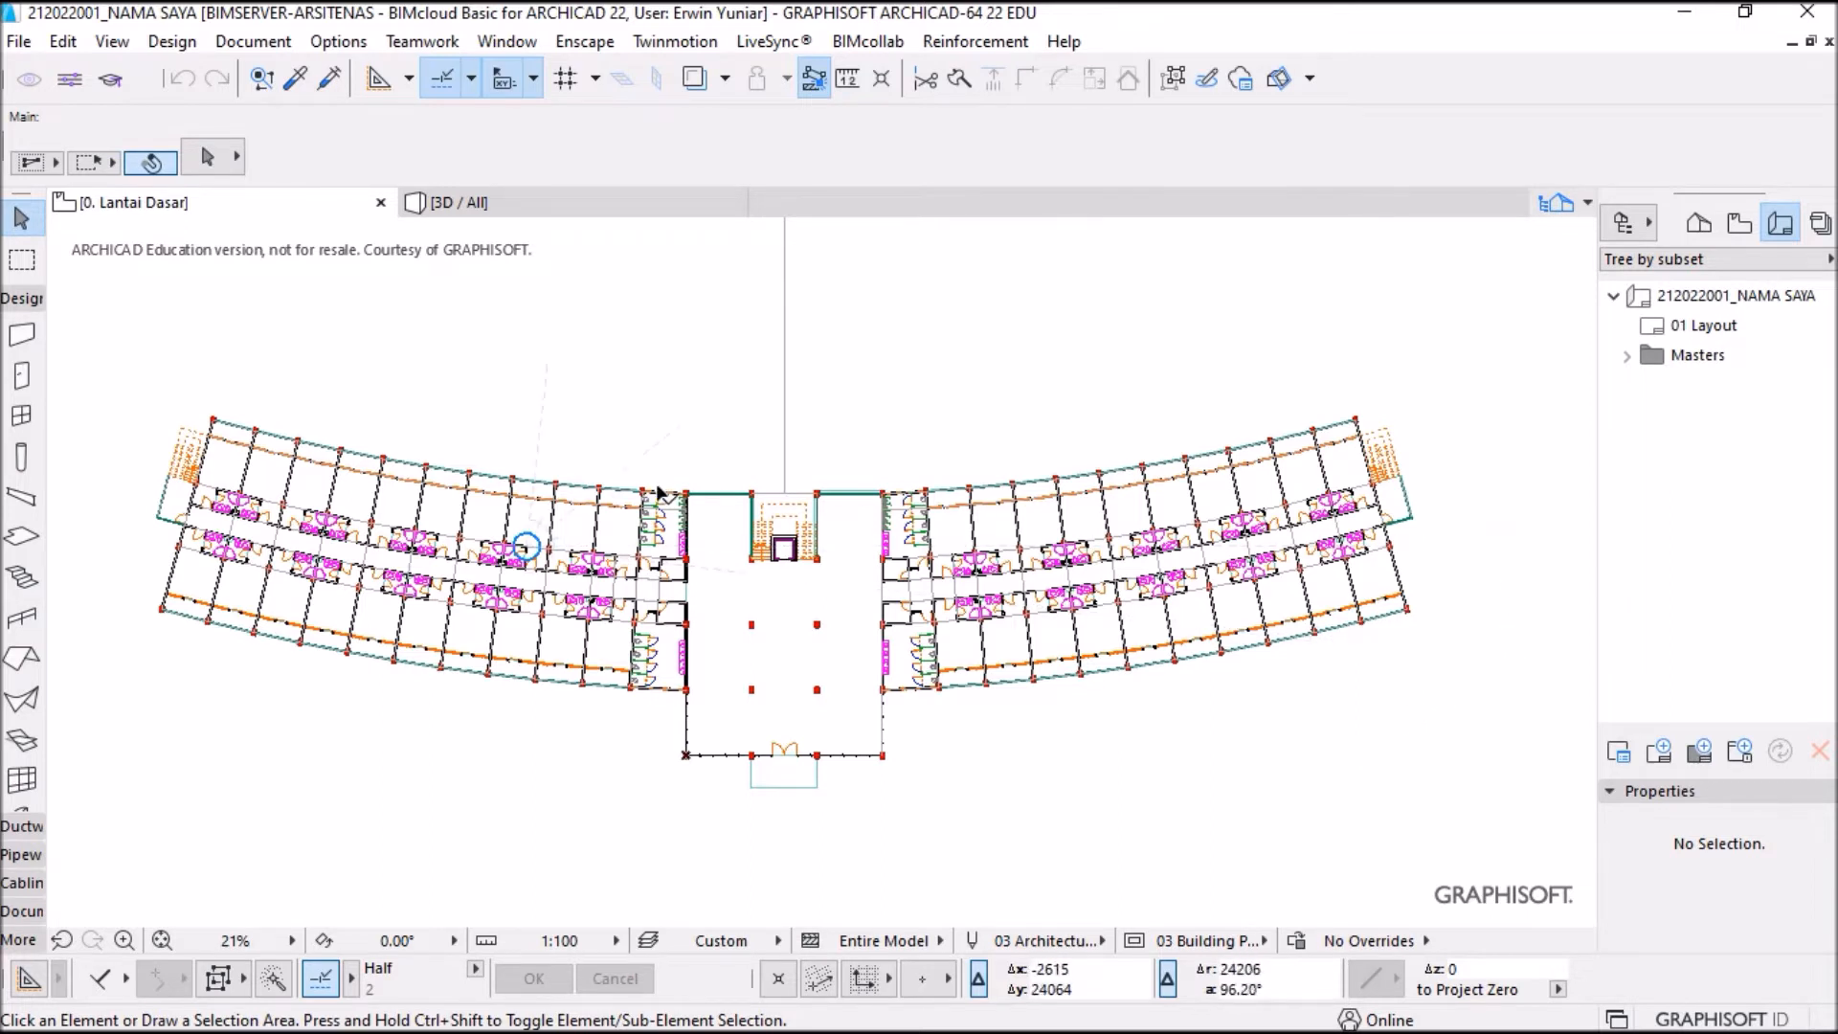
pyautogui.click(406, 43)
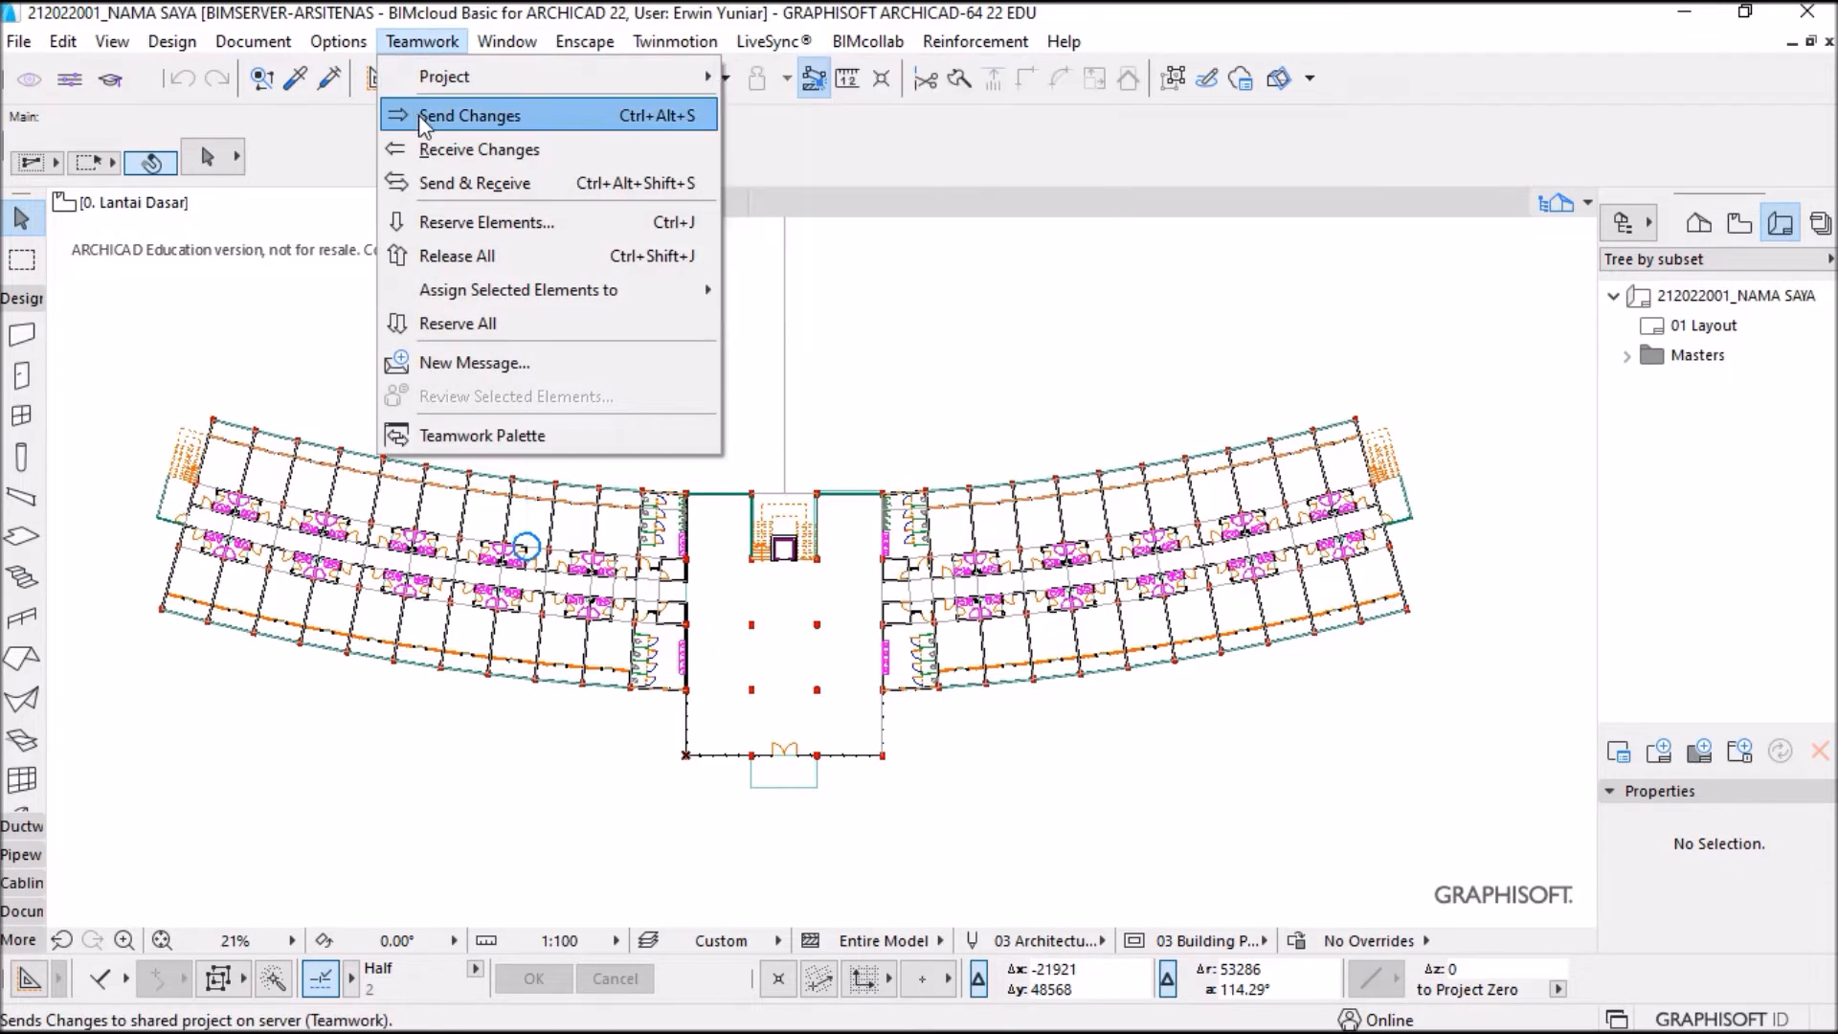
pyautogui.click(428, 184)
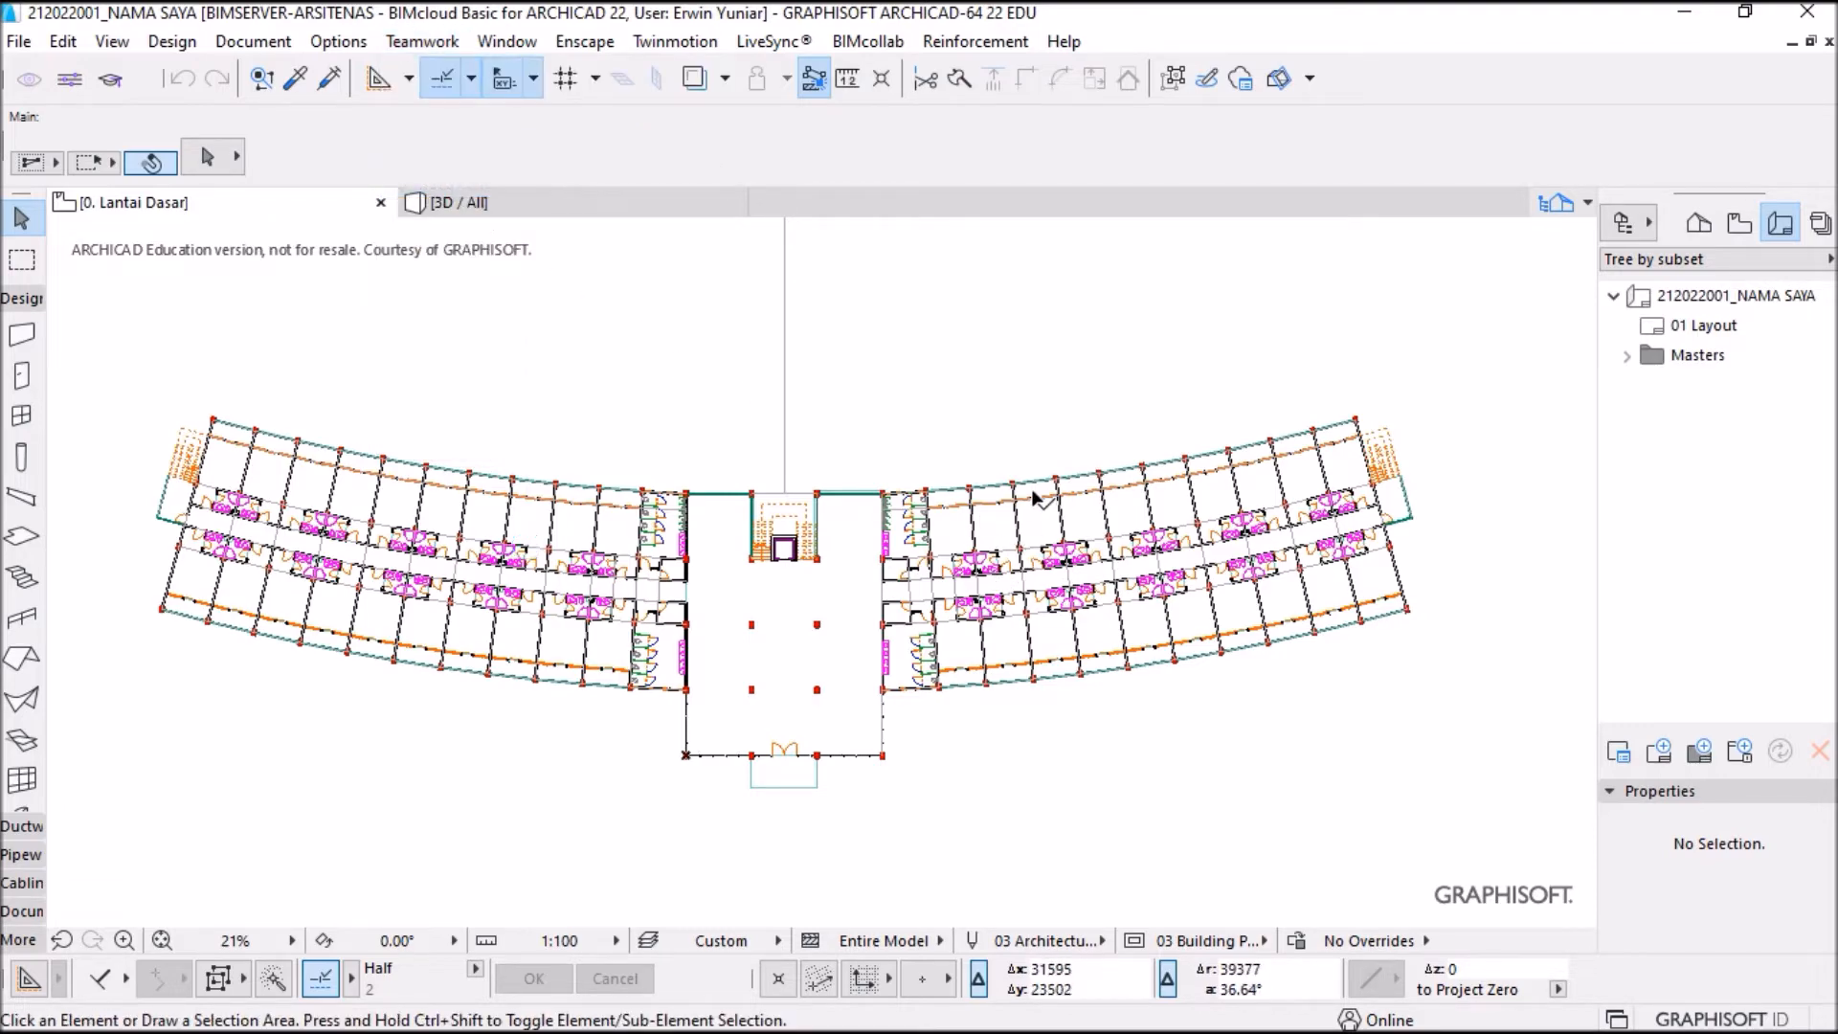
# Step: Show the Project Map in the Navigator and select the four freestanding columns in the central hall of Lantai Dasar
pyautogui.scroll(5, 997, 548)
pyautogui.scroll(3, 840, 646)
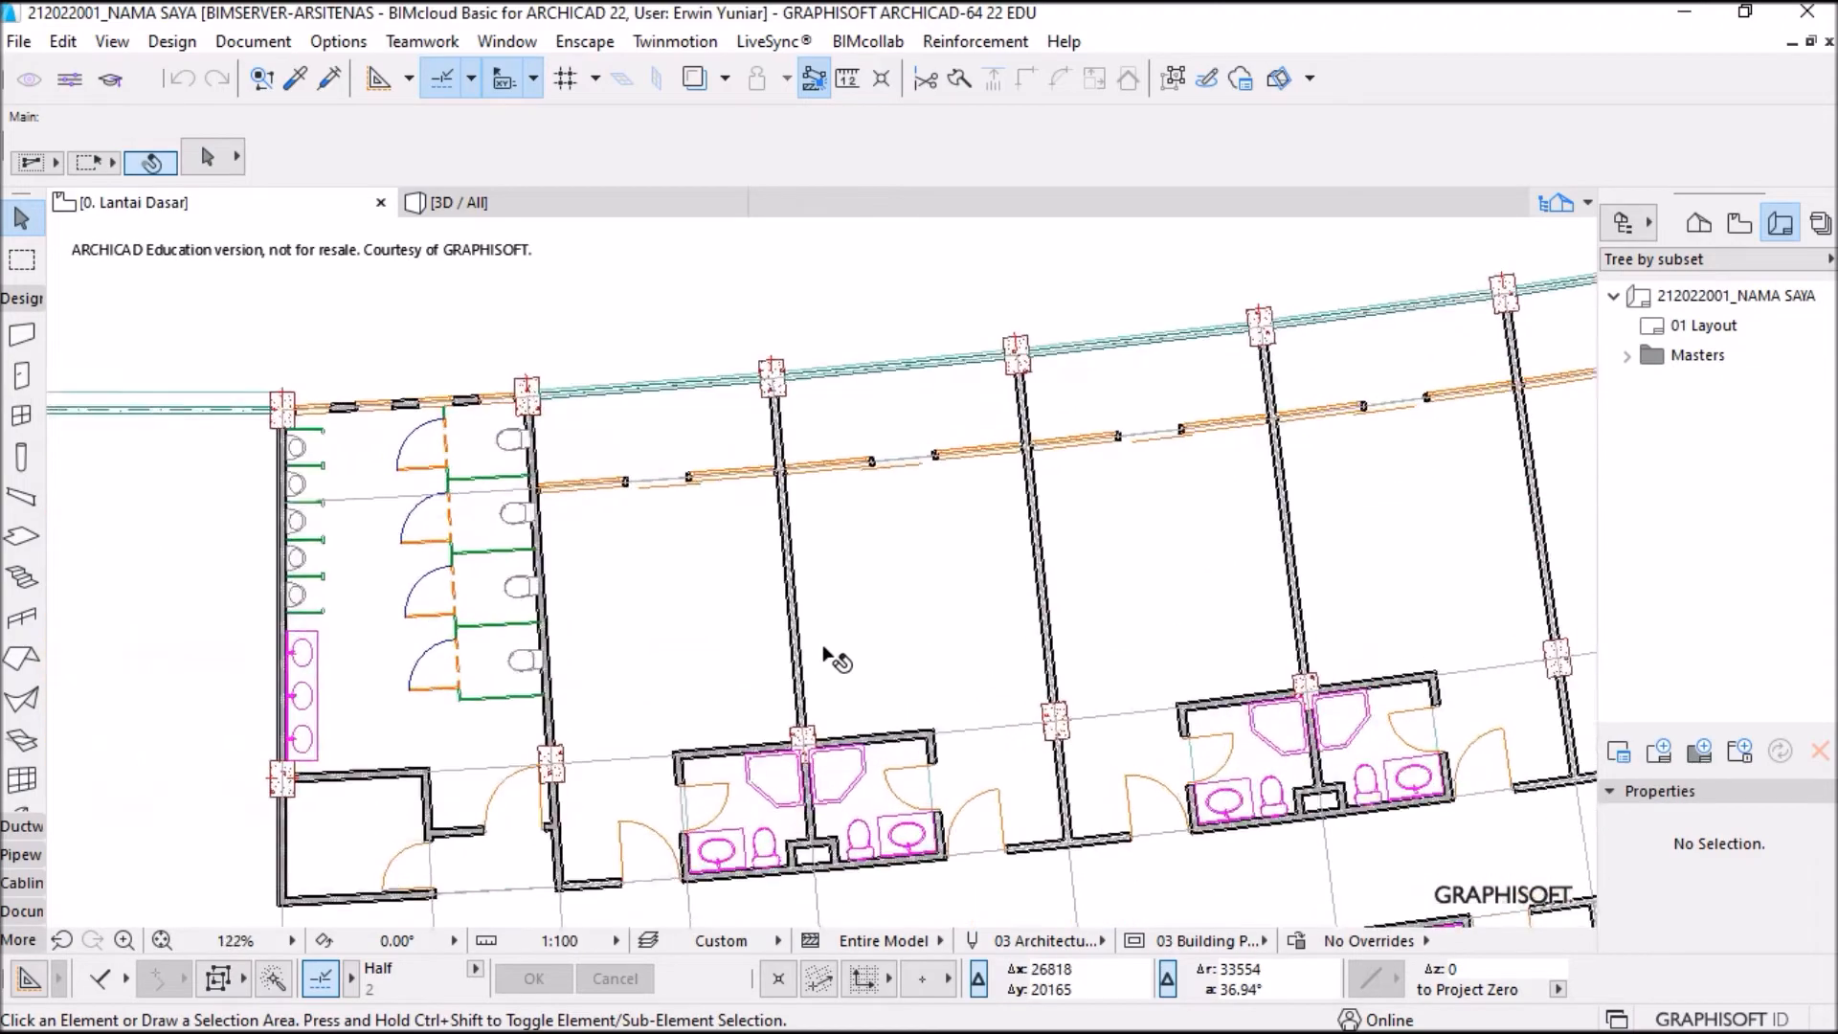
pyautogui.scroll(-3, 858, 599)
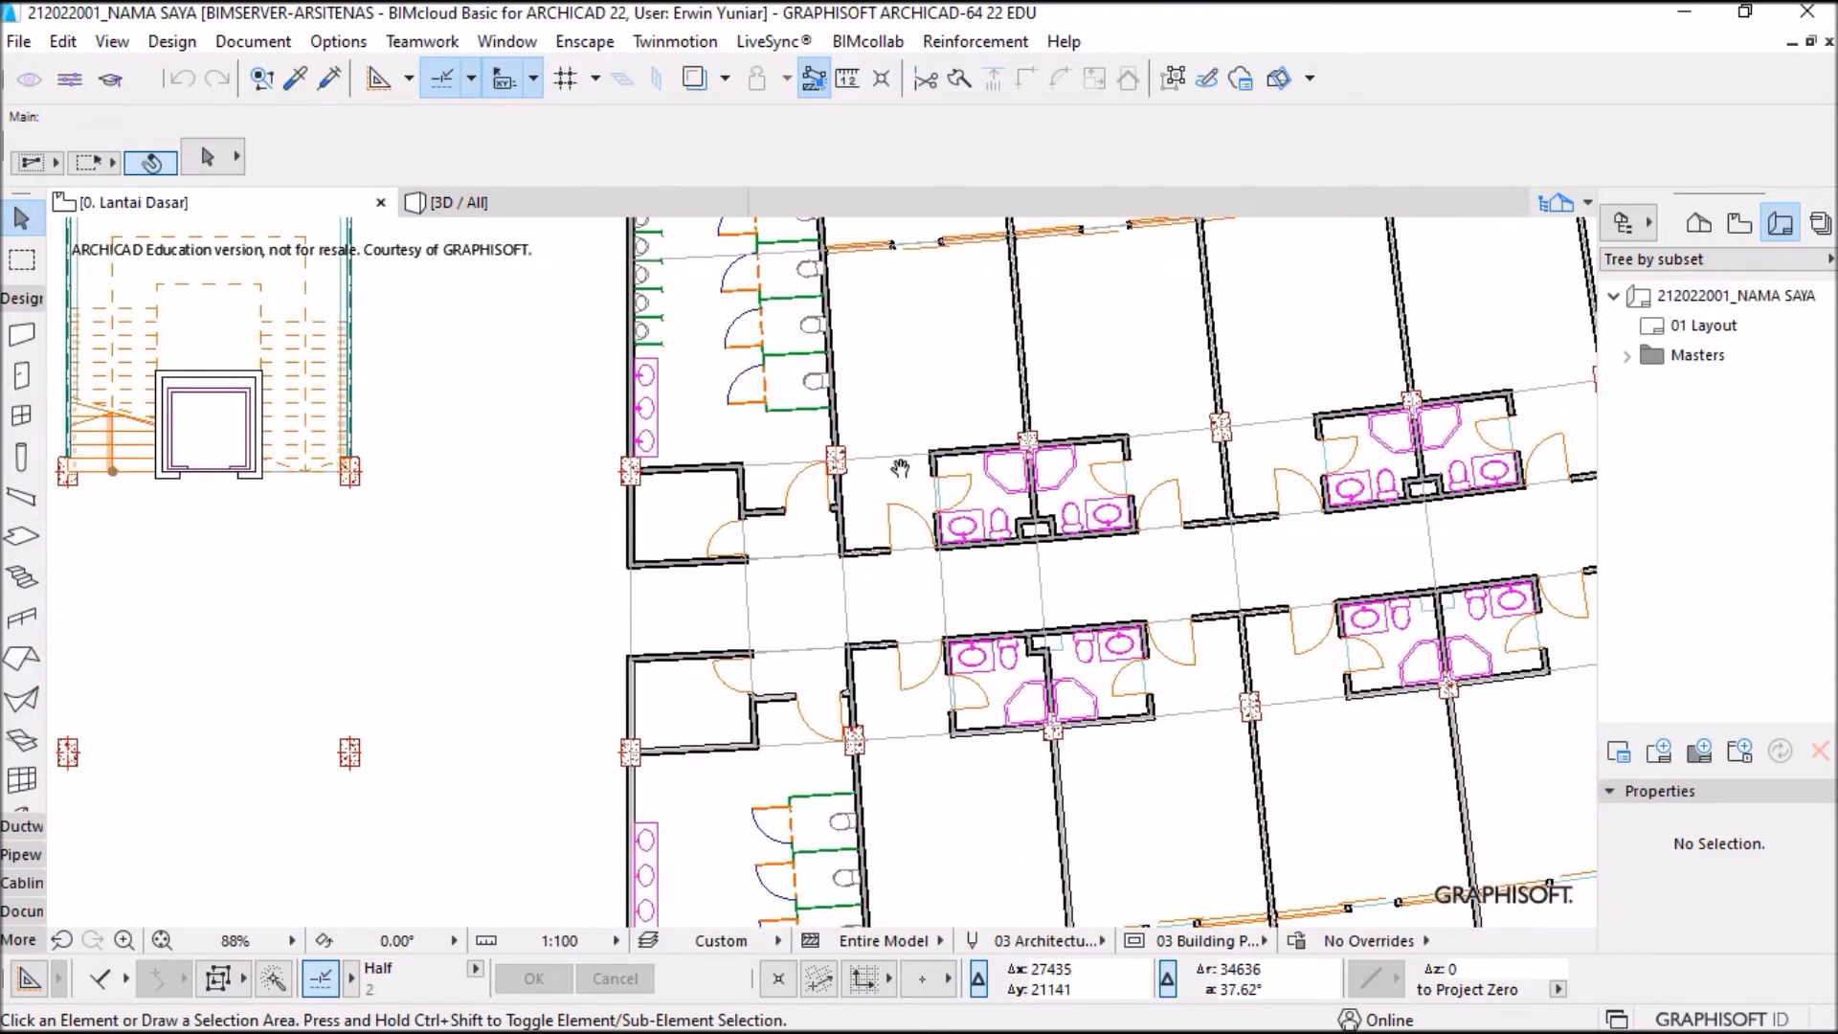
pyautogui.moveTo(533, 636); pyautogui.dragTo(1157, 815, button='middle')
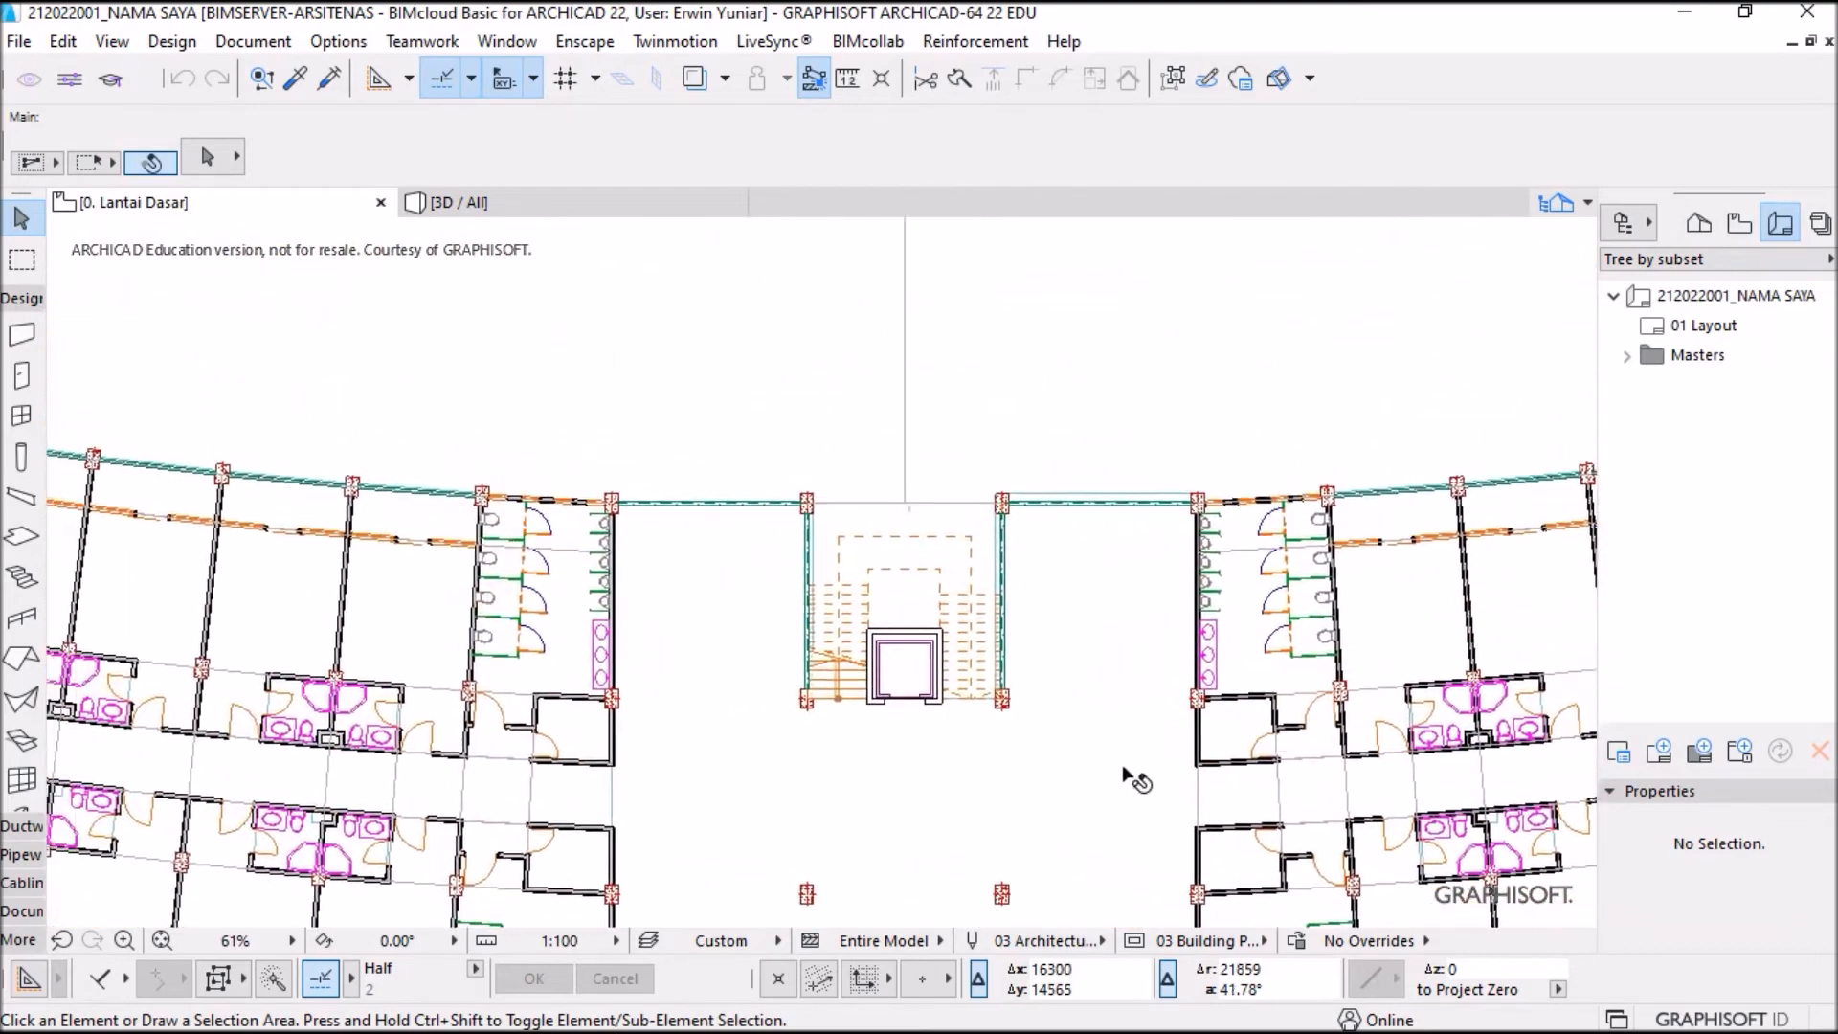
pyautogui.scroll(-1, 893, 687)
pyautogui.moveTo(893, 687); pyautogui.dragTo(906, 409, button='middle')
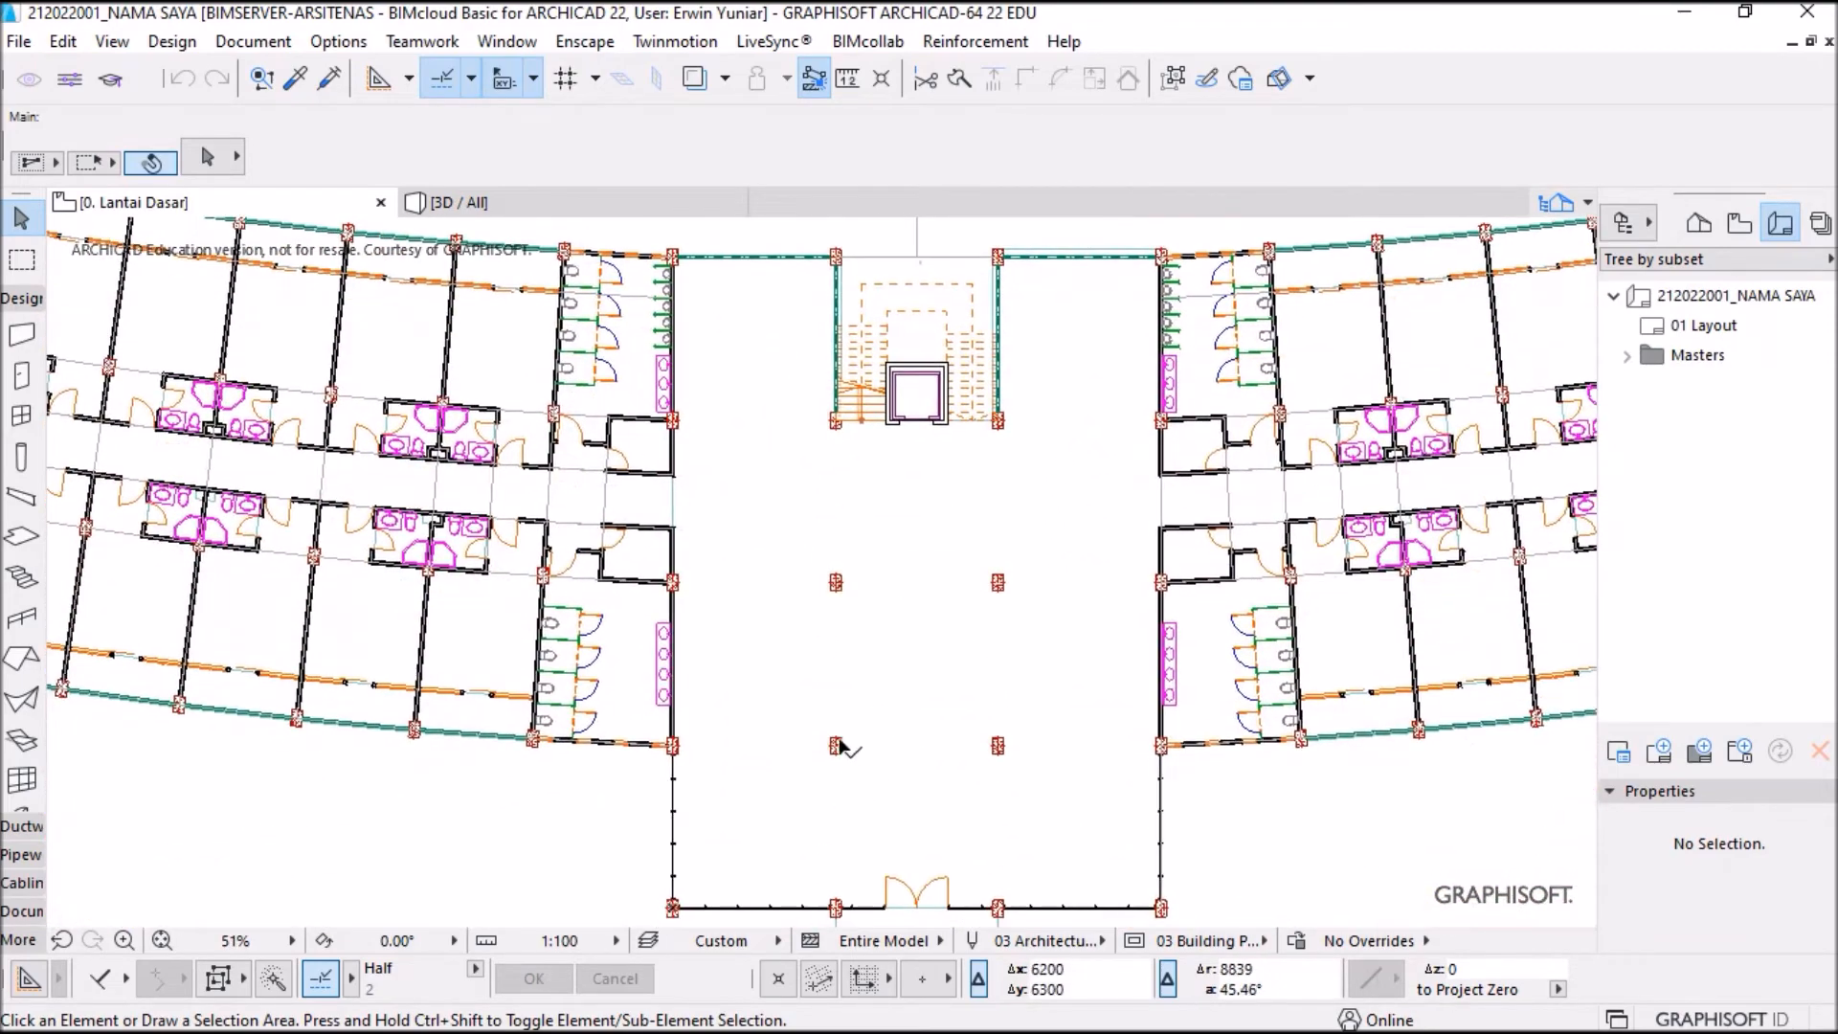
pyautogui.click(1699, 222)
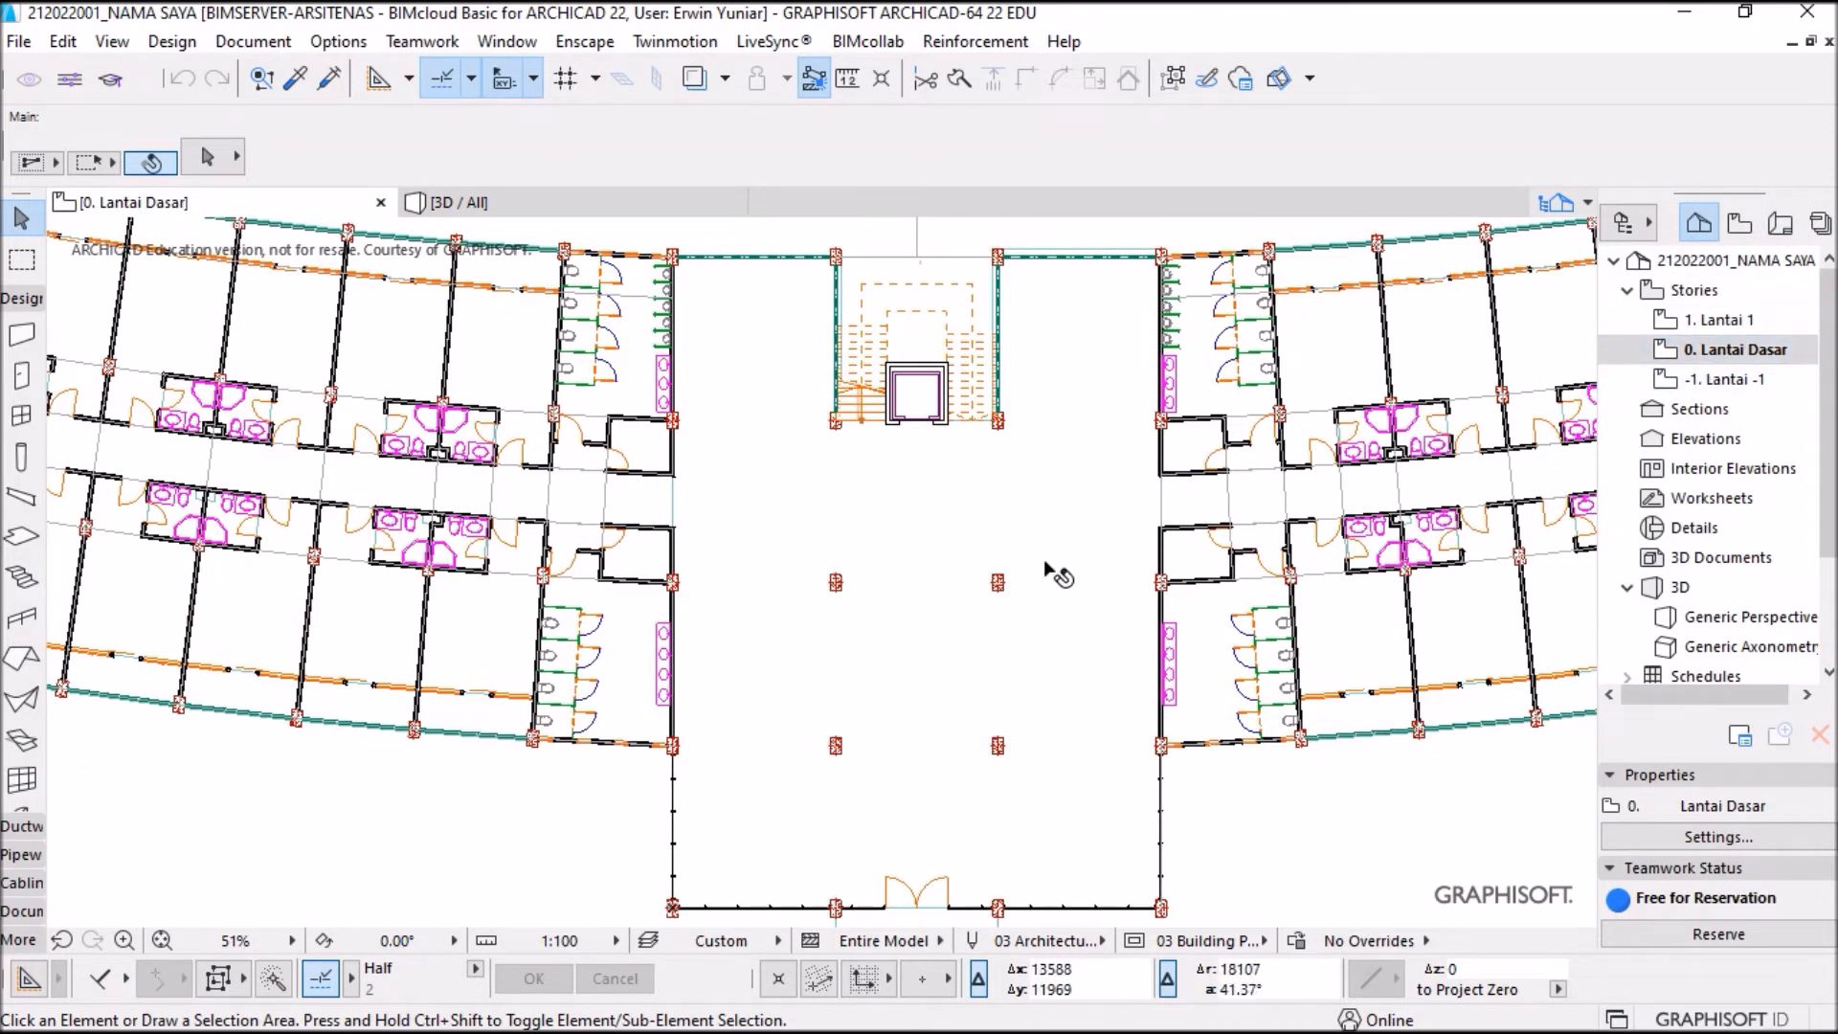
pyautogui.moveTo(857, 566); pyautogui.dragTo(771, 504, button='middle')
pyautogui.click(750, 522)
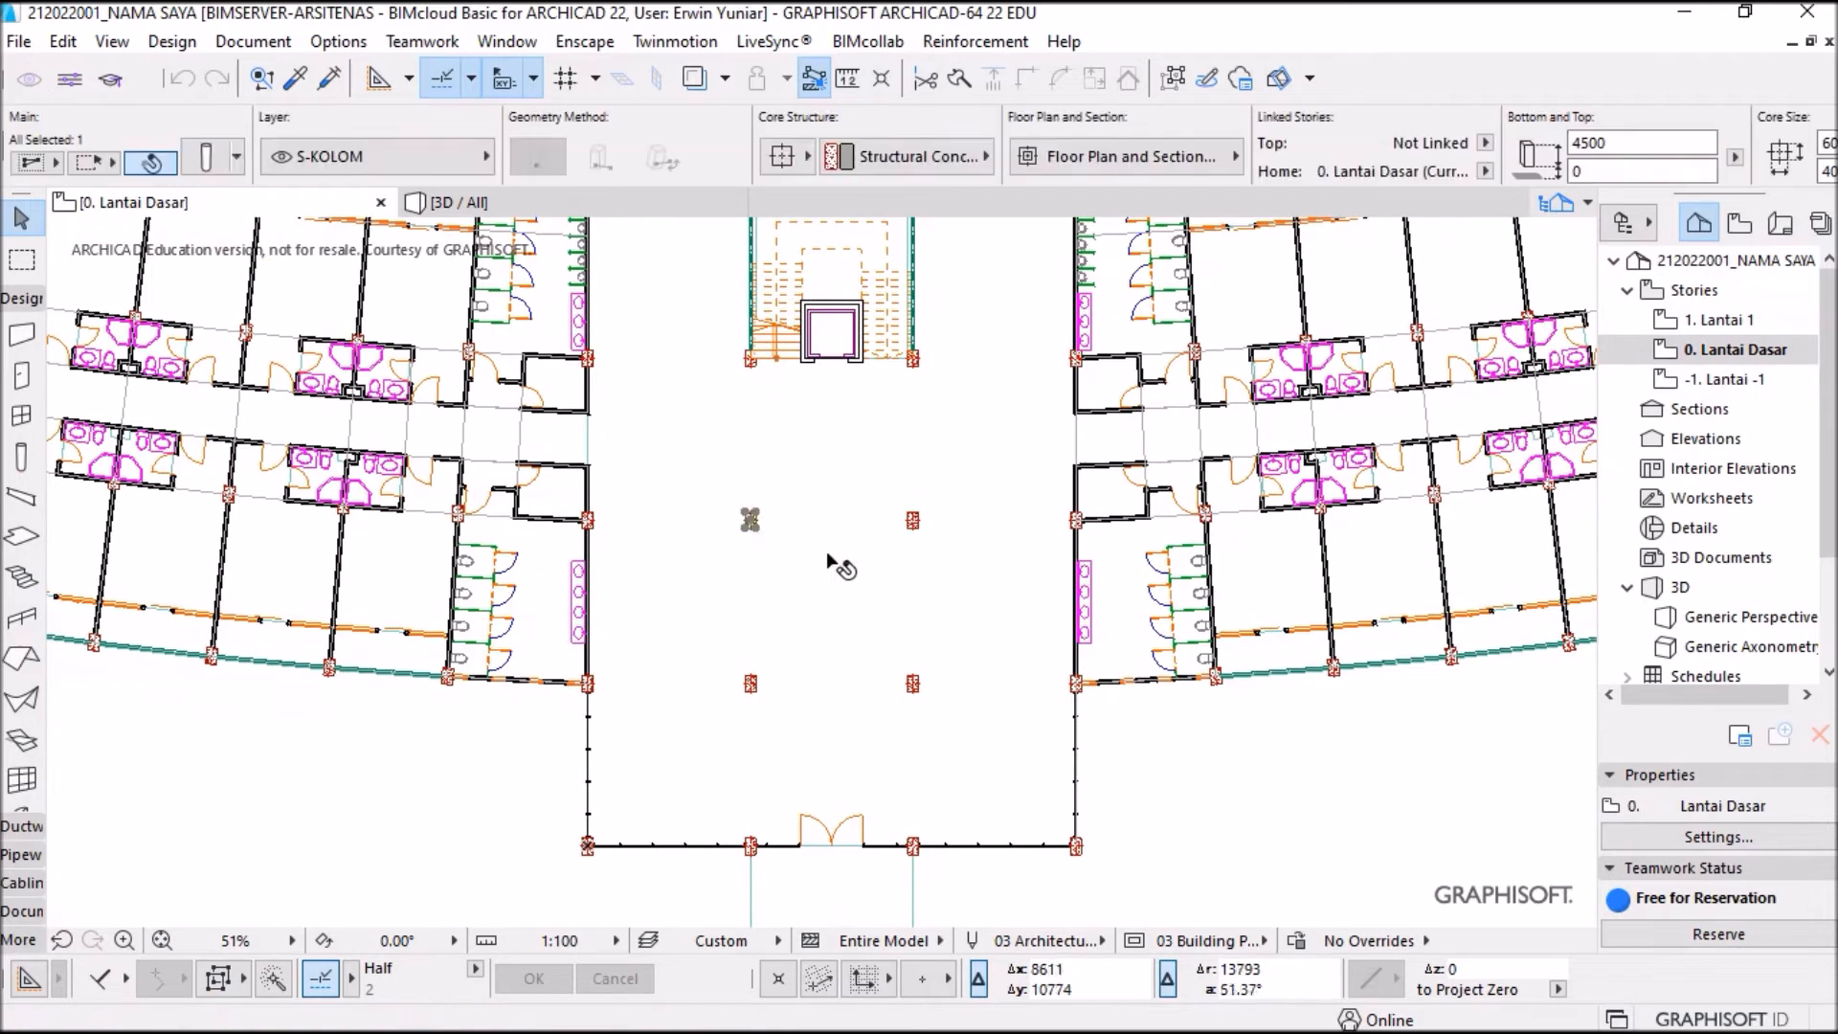
pyautogui.keyDown('shift'); pyautogui.click(912, 520); pyautogui.keyUp('shift')
pyautogui.keyDown('shift'); pyautogui.click(910, 684); pyautogui.keyUp('shift')
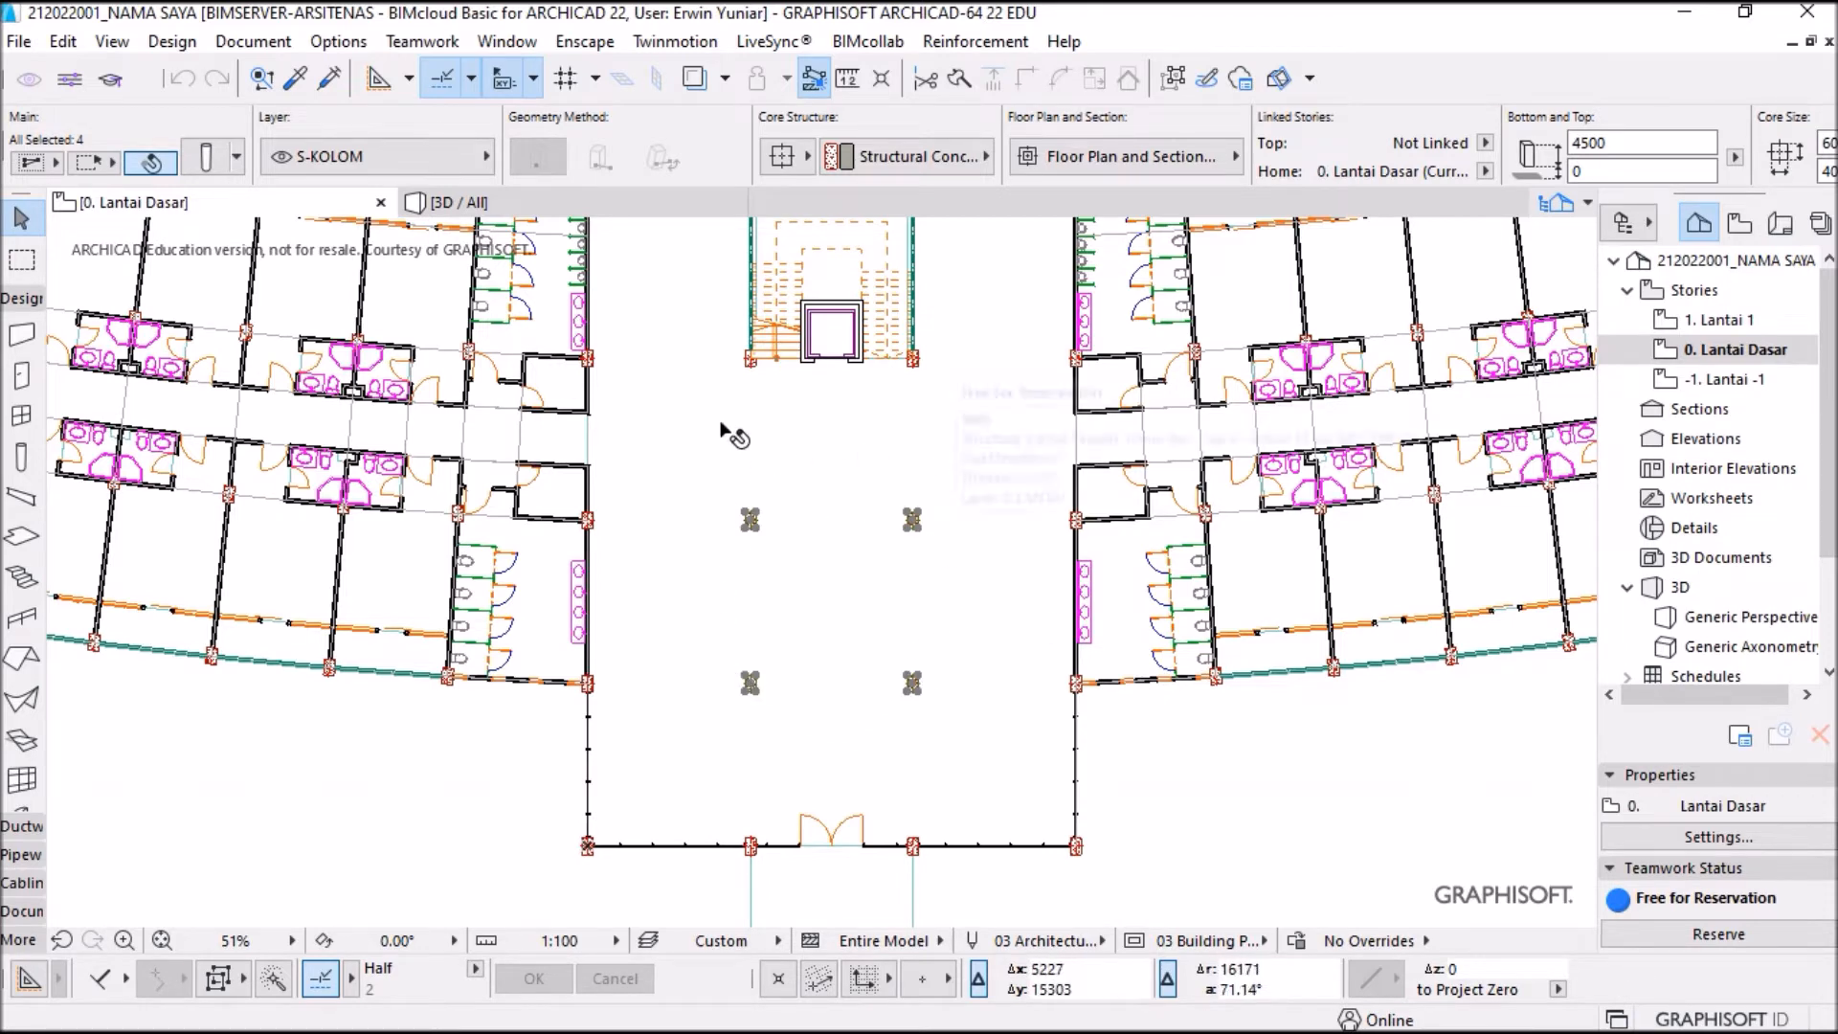
# Step: Reserve all items of the Teamwork project, receiving the changes from the server
pyautogui.click(394, 43)
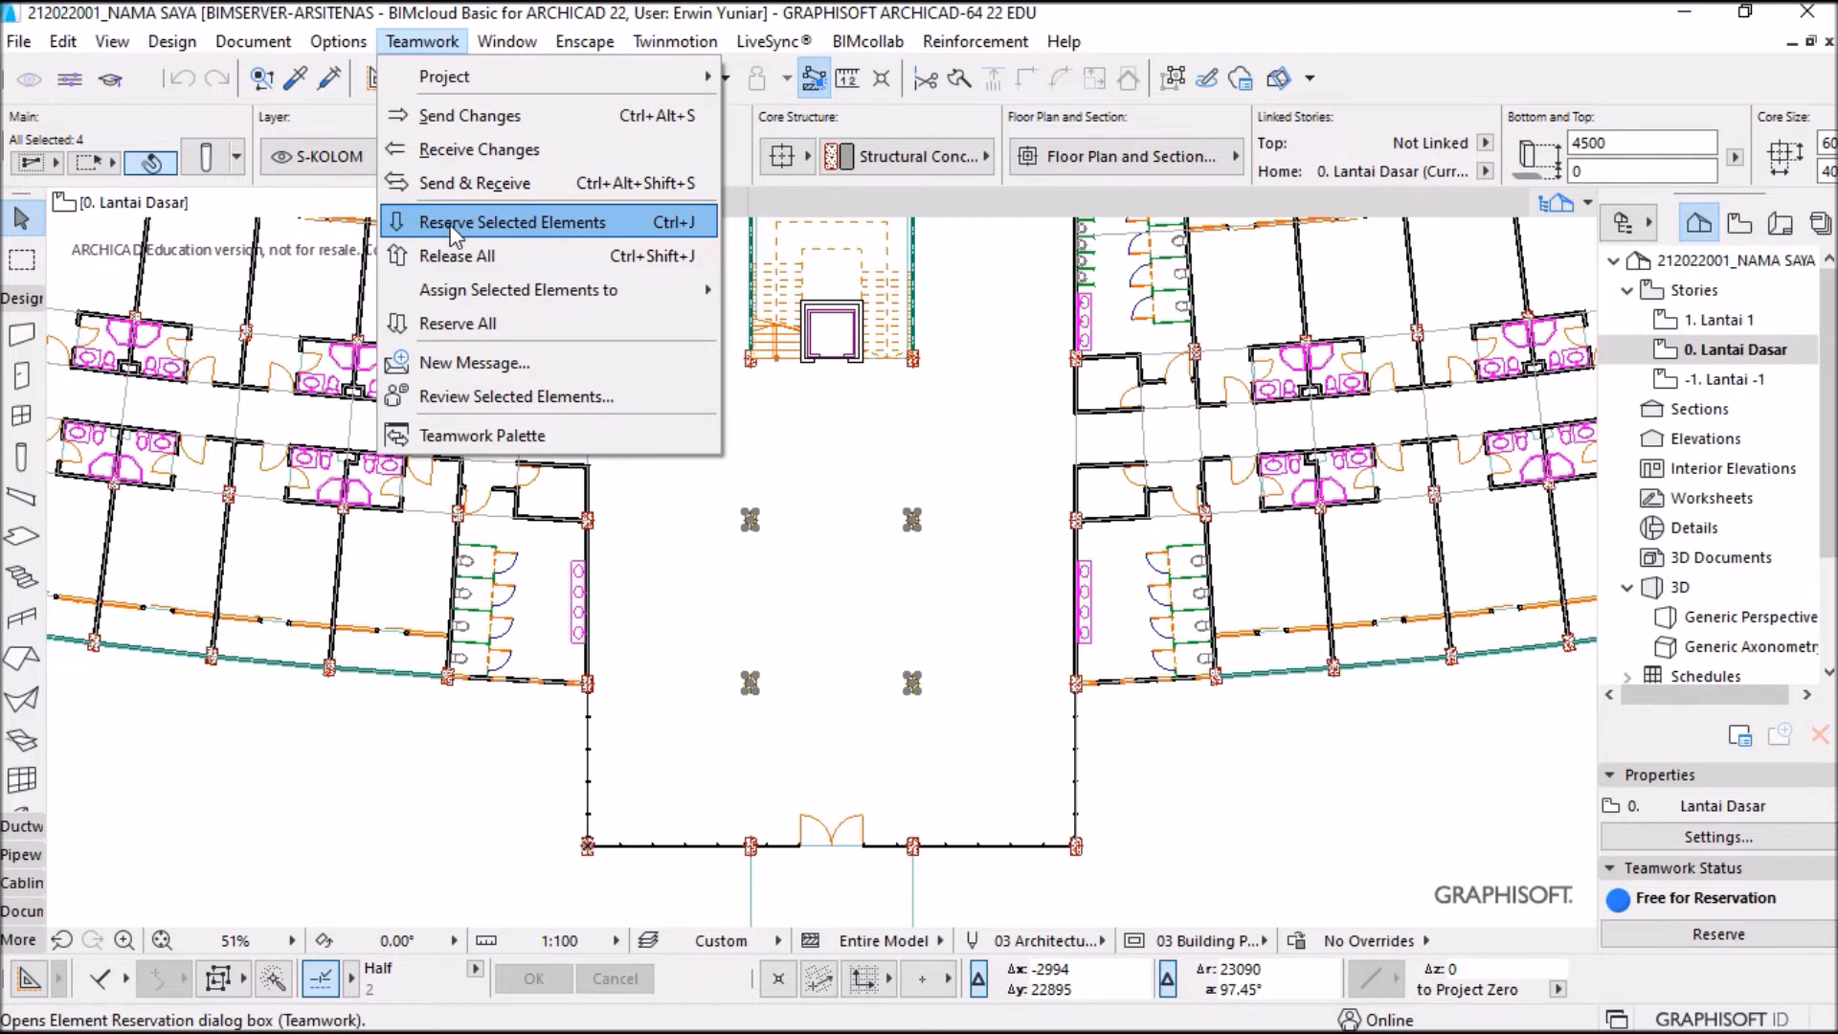
pyautogui.click(457, 323)
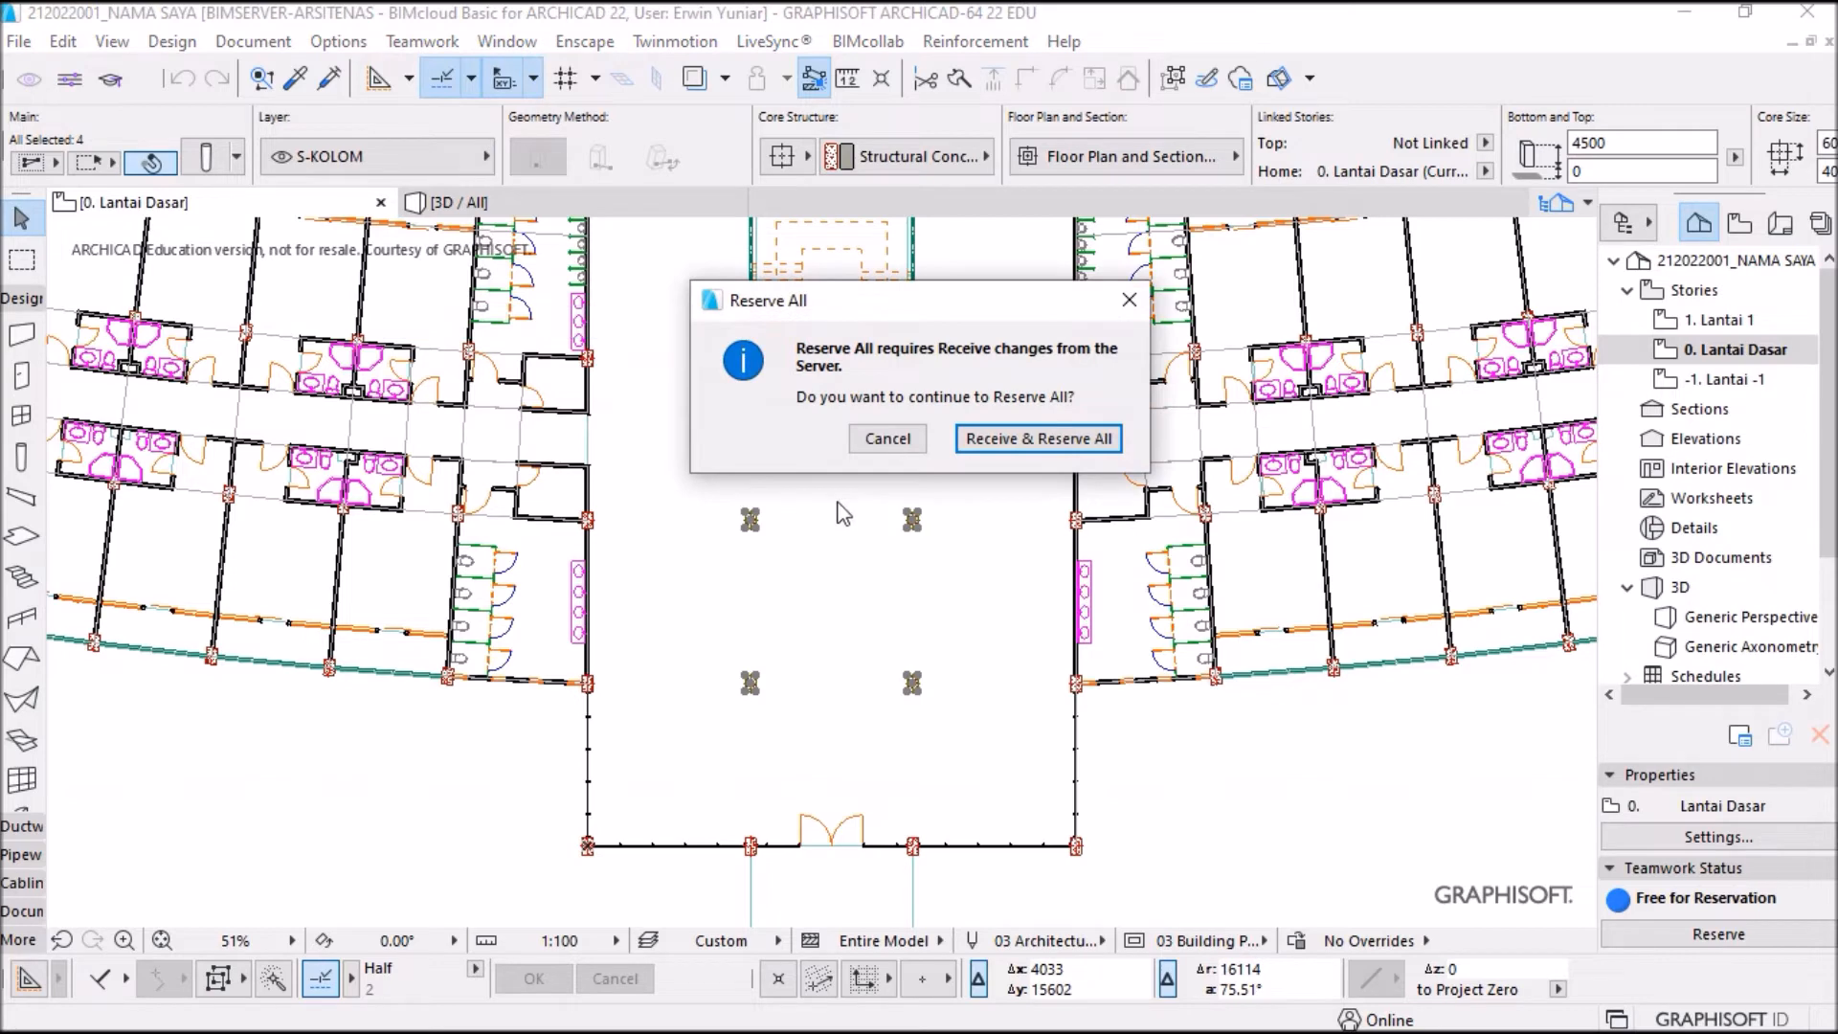
pyautogui.click(1031, 441)
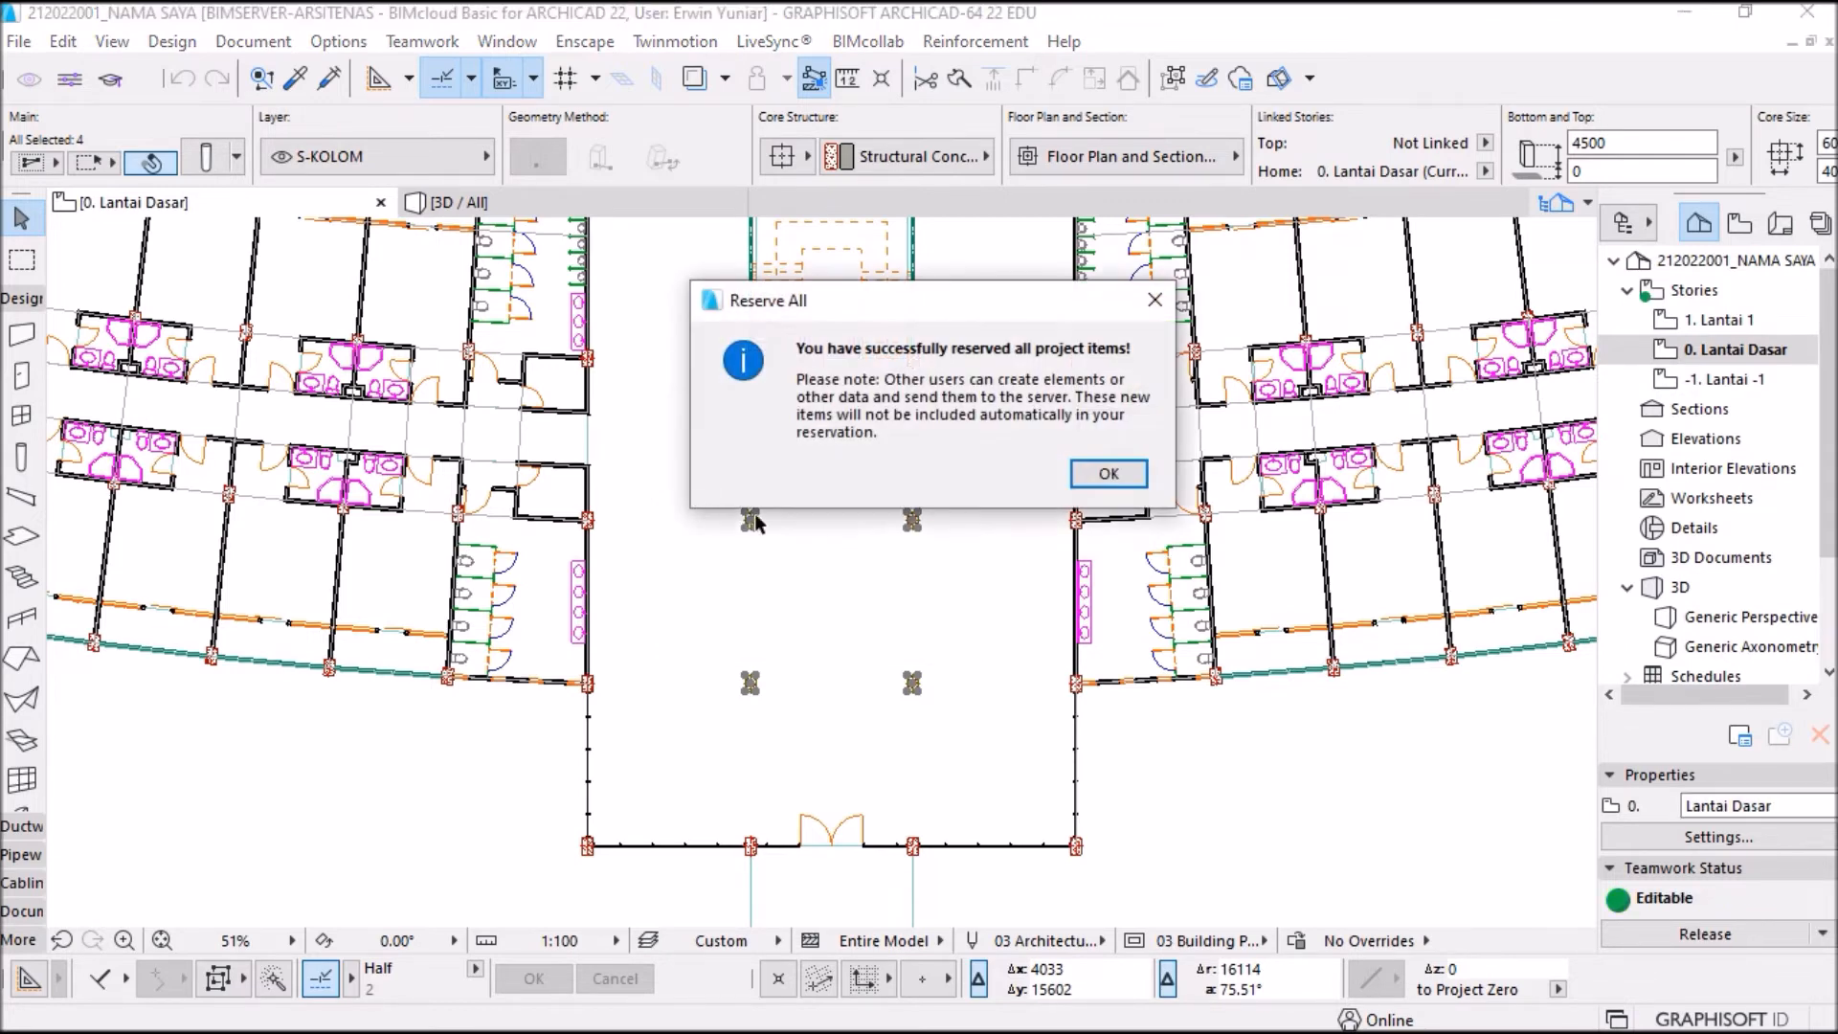
pyautogui.click(1105, 473)
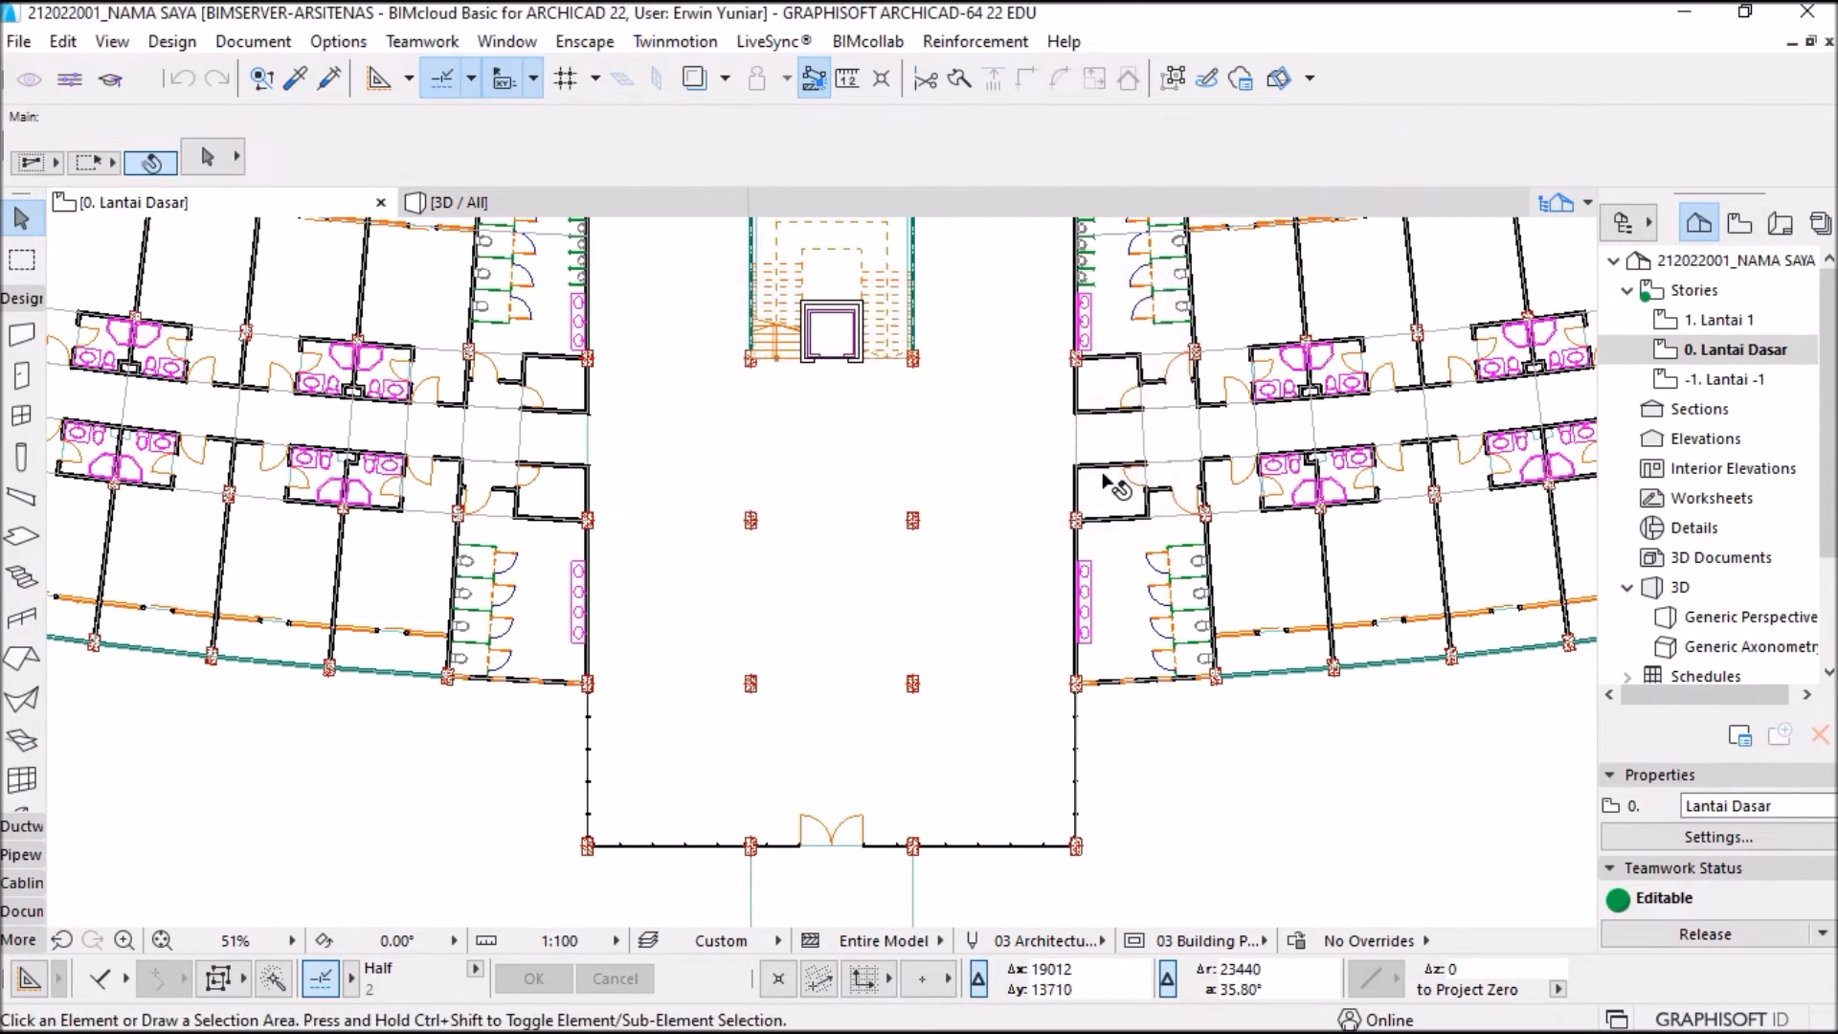
# Step: Change the four freestanding columns in the central hall of Lantai Dasar to a circular core, and clear the selection
pyautogui.click(750, 520)
pyautogui.keyDown('shift'); pyautogui.click(751, 683); pyautogui.keyUp('shift')
pyautogui.keyDown('shift'); pyautogui.click(912, 683); pyautogui.keyUp('shift')
pyautogui.keyDown('shift'); pyautogui.click(912, 519); pyautogui.keyUp('shift')
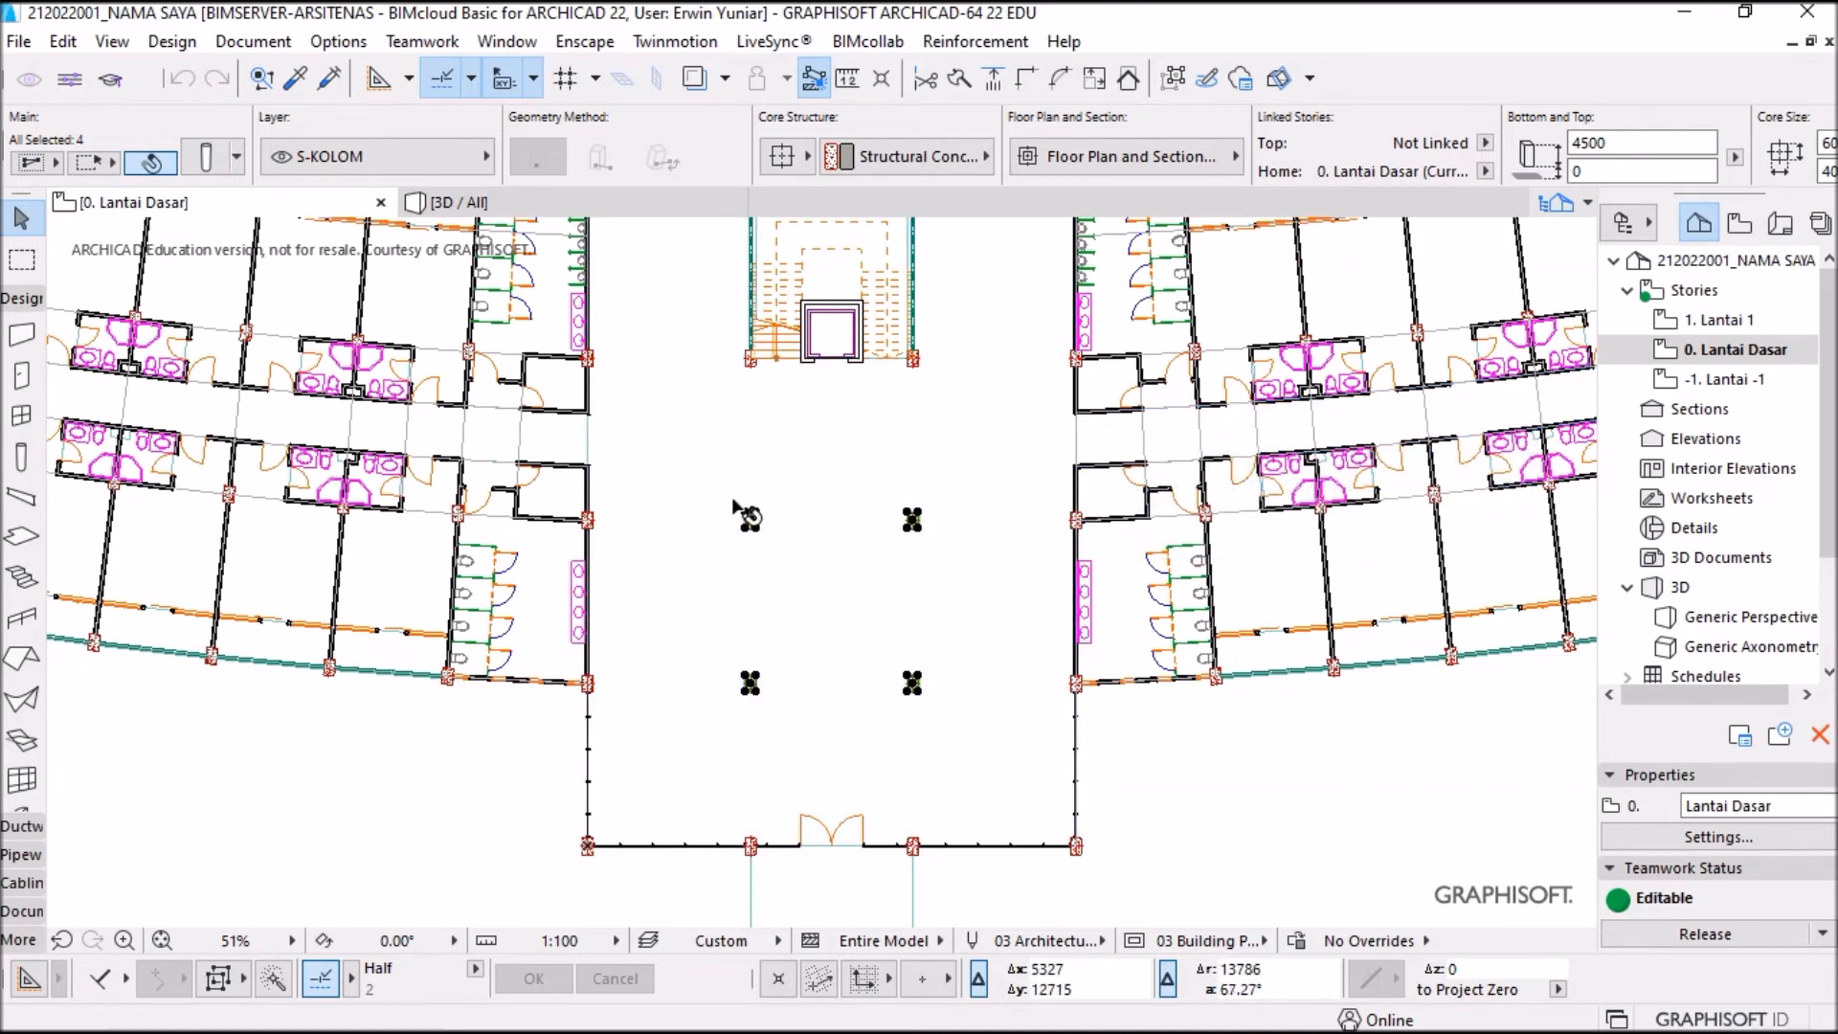
pyautogui.scroll(5, 751, 522)
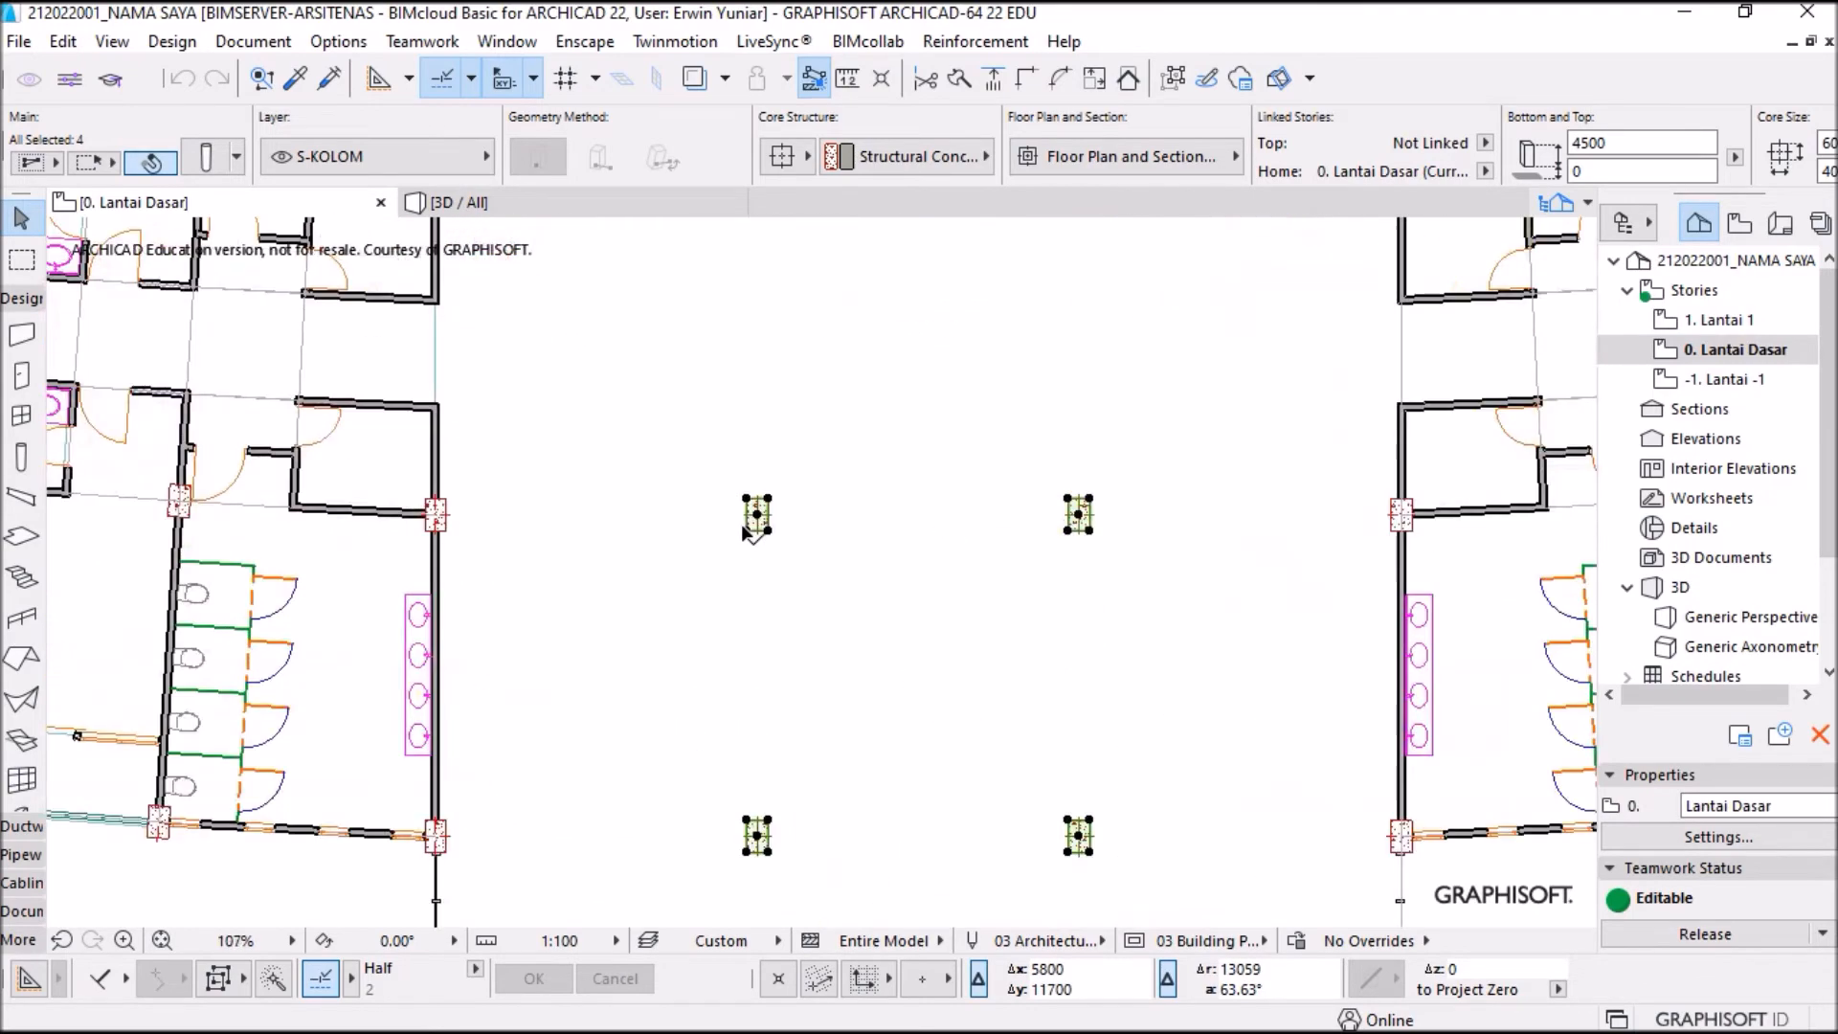
pyautogui.scroll(-2, 909, 556)
pyautogui.moveTo(948, 526); pyautogui.dragTo(961, 457, button='middle')
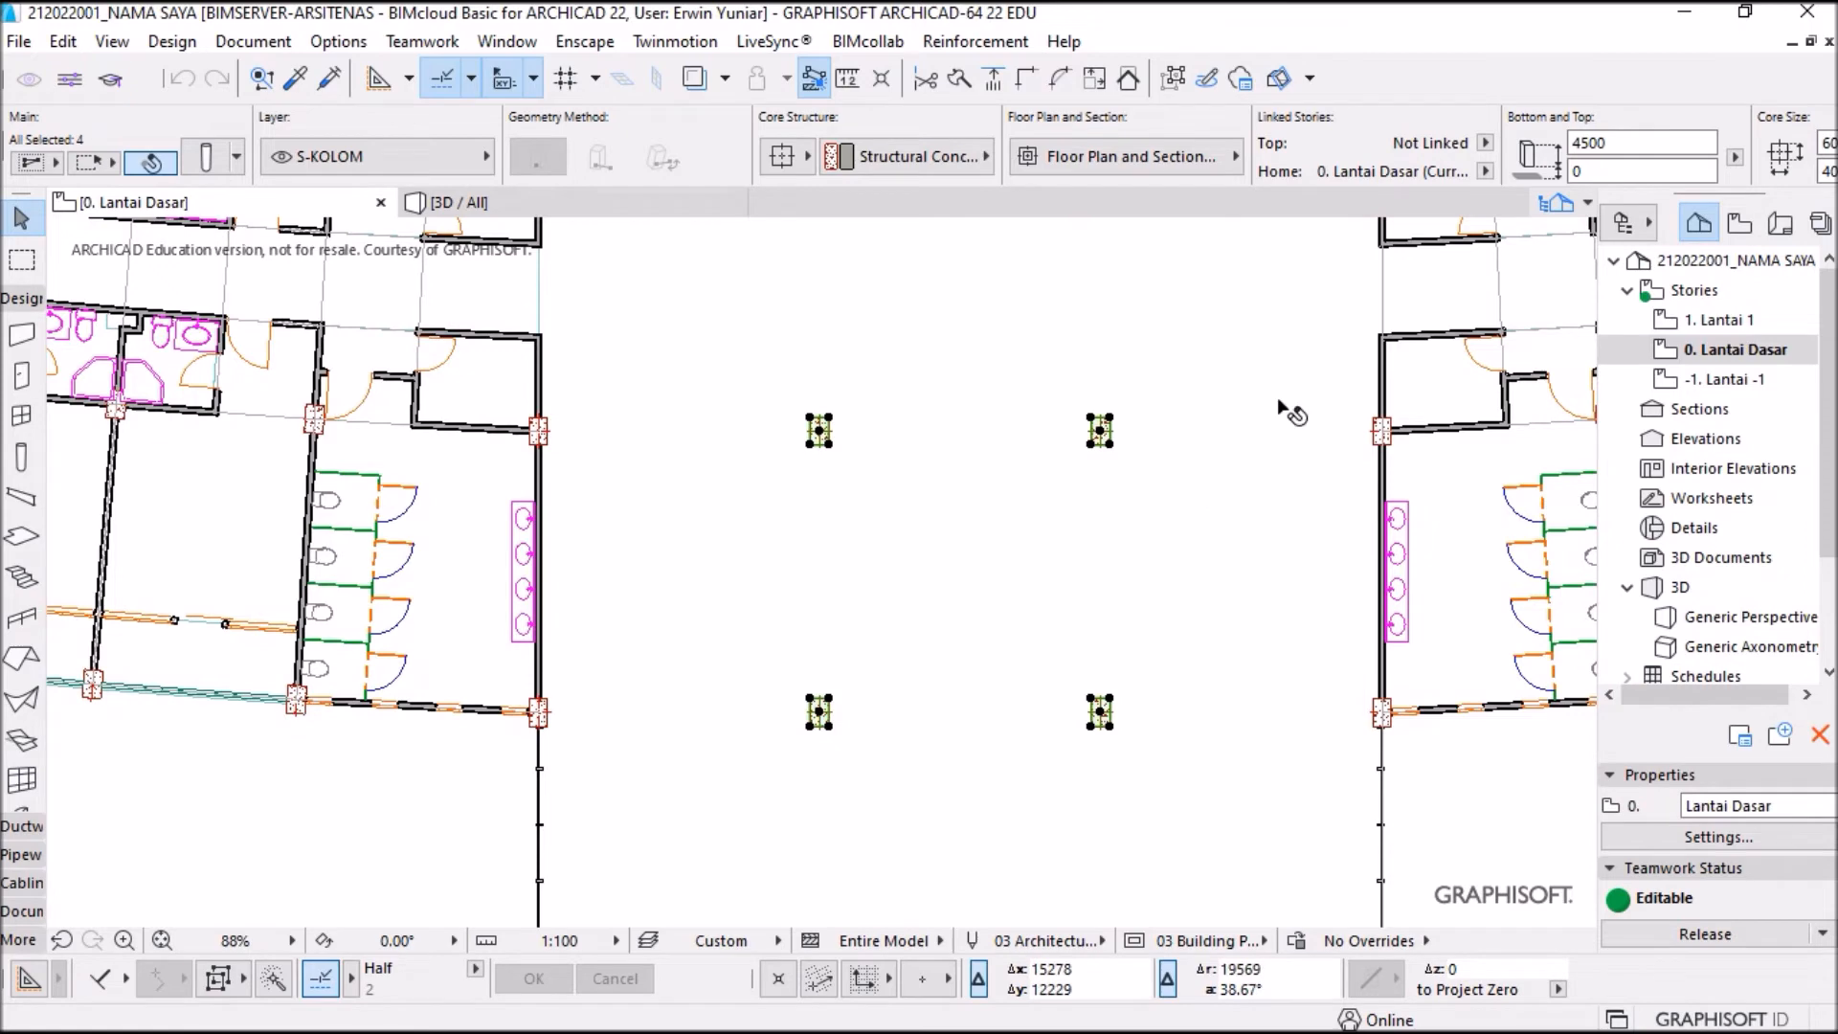
pyautogui.click(205, 157)
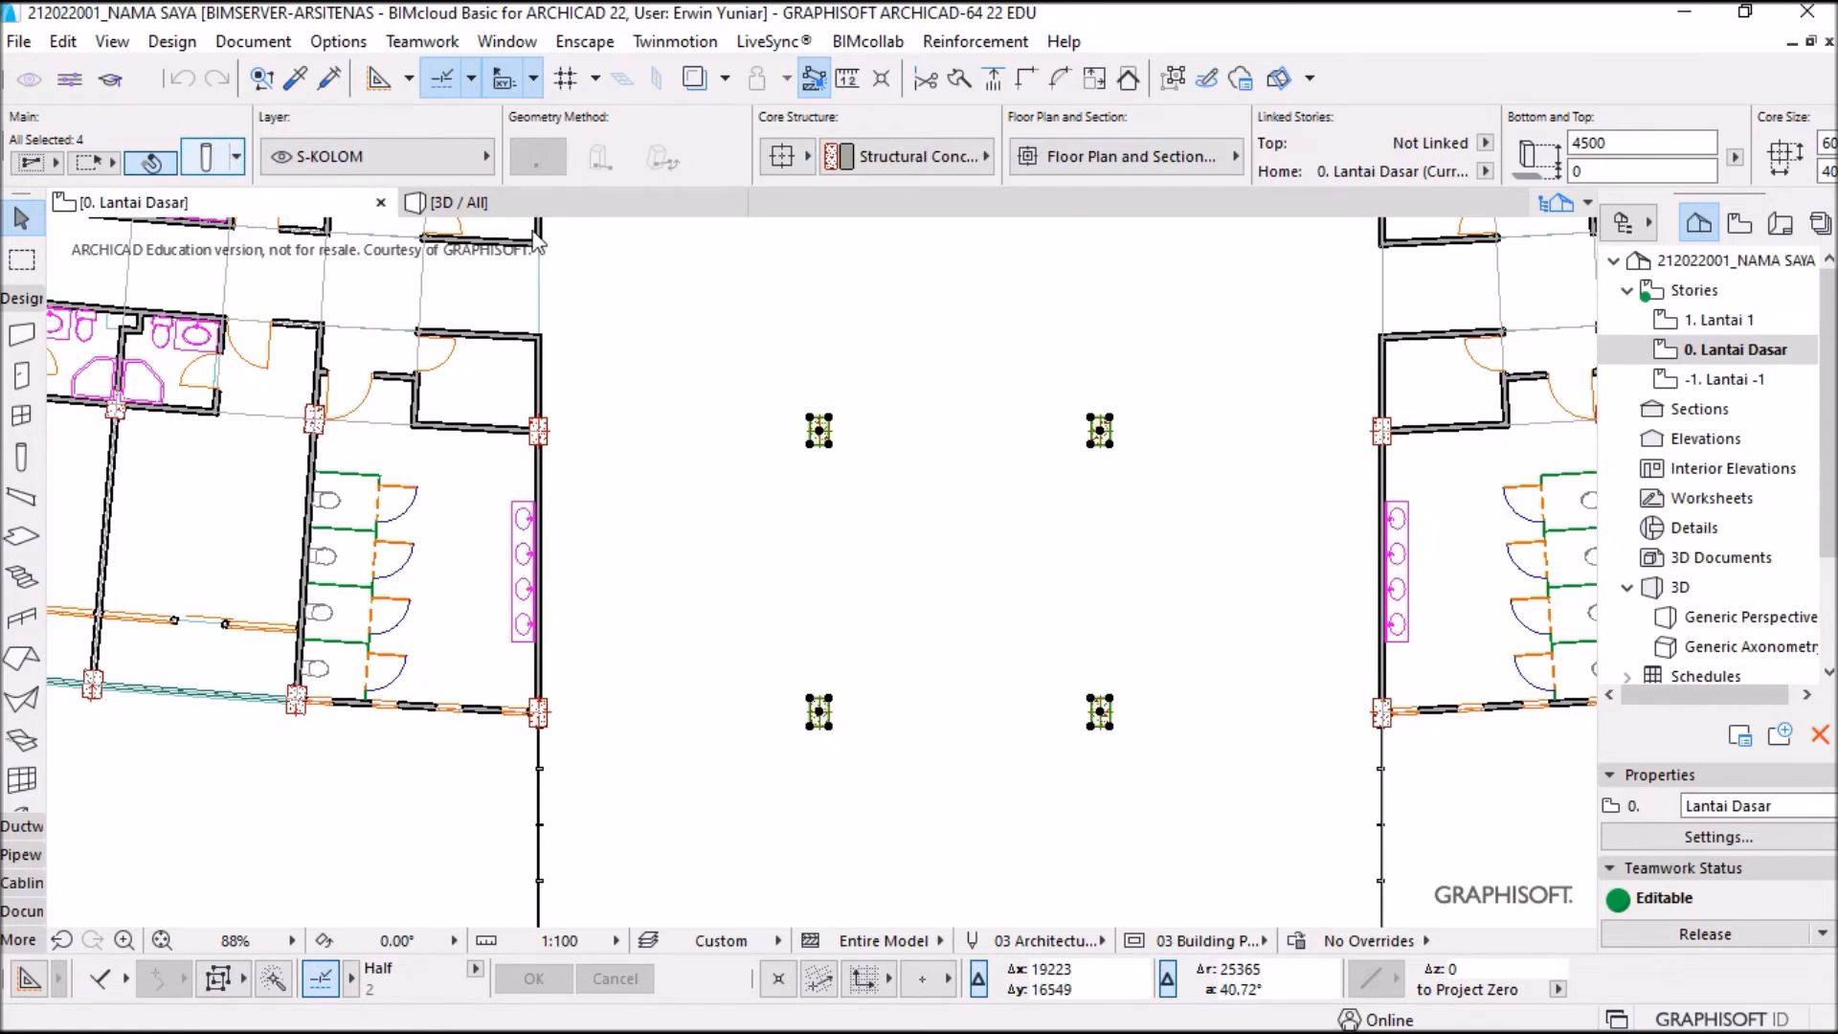
pyautogui.click(1306, 221)
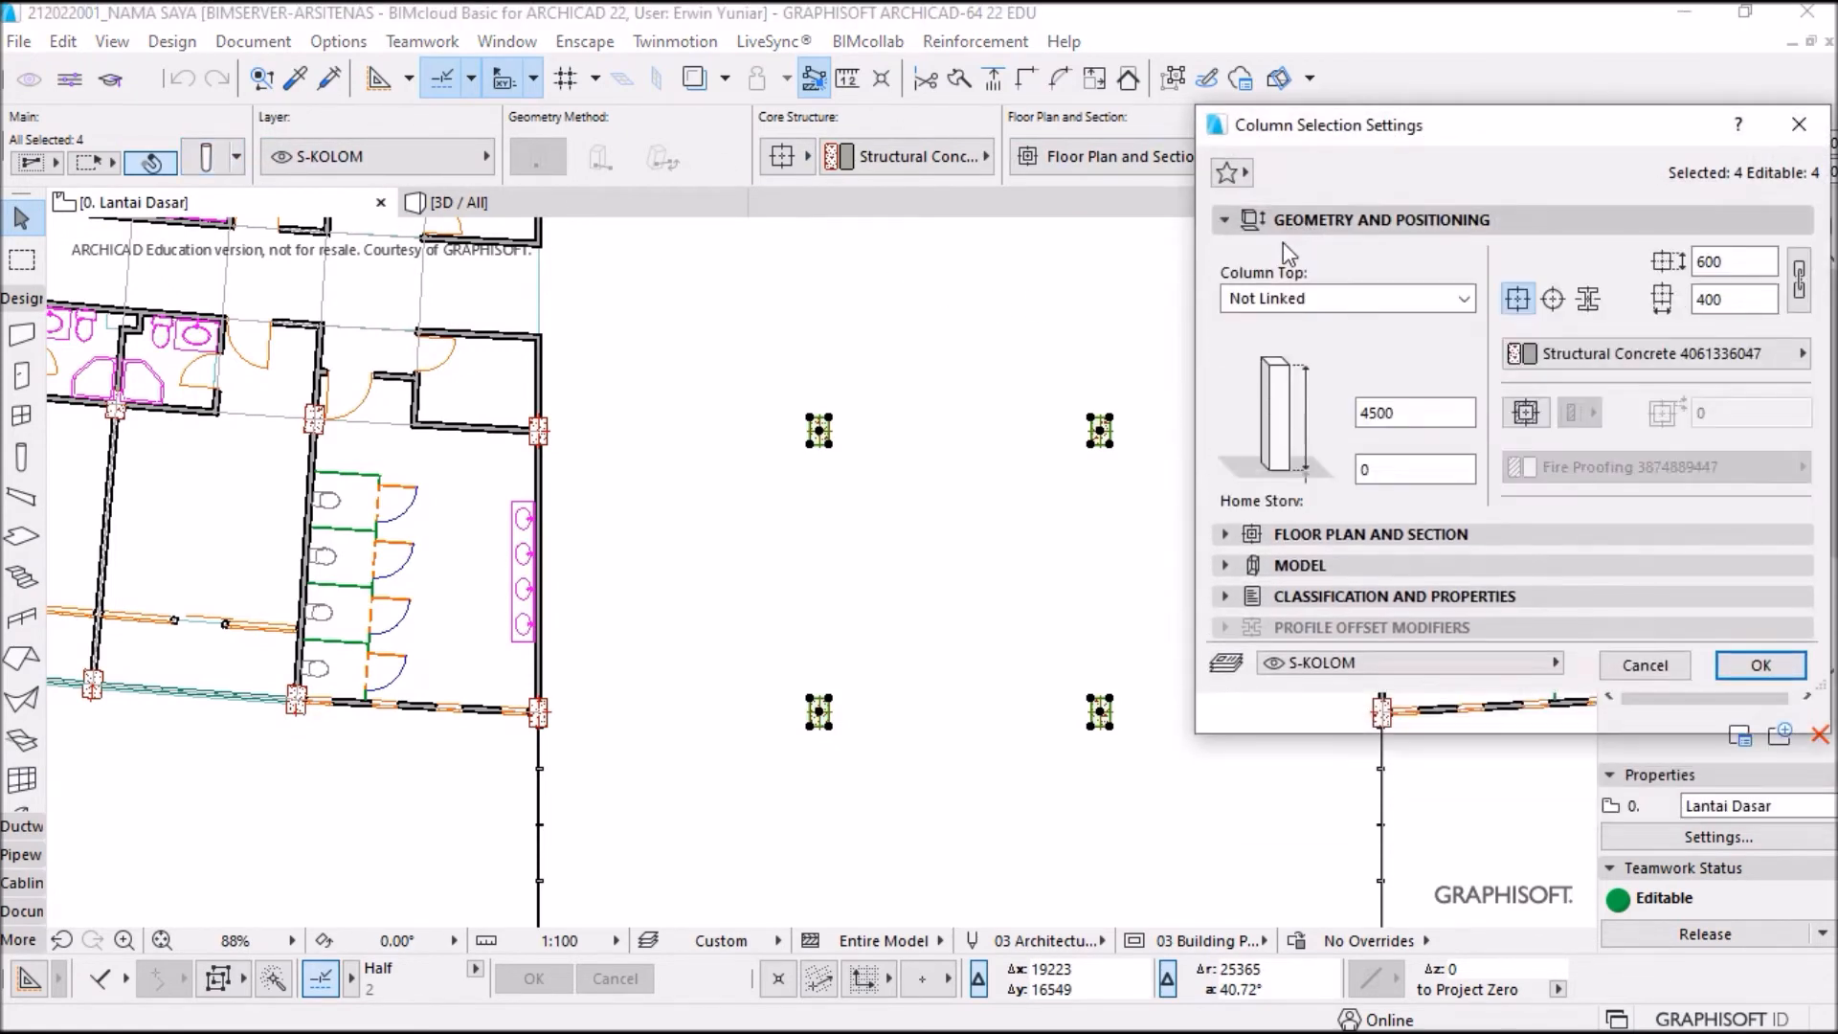
pyautogui.click(1553, 300)
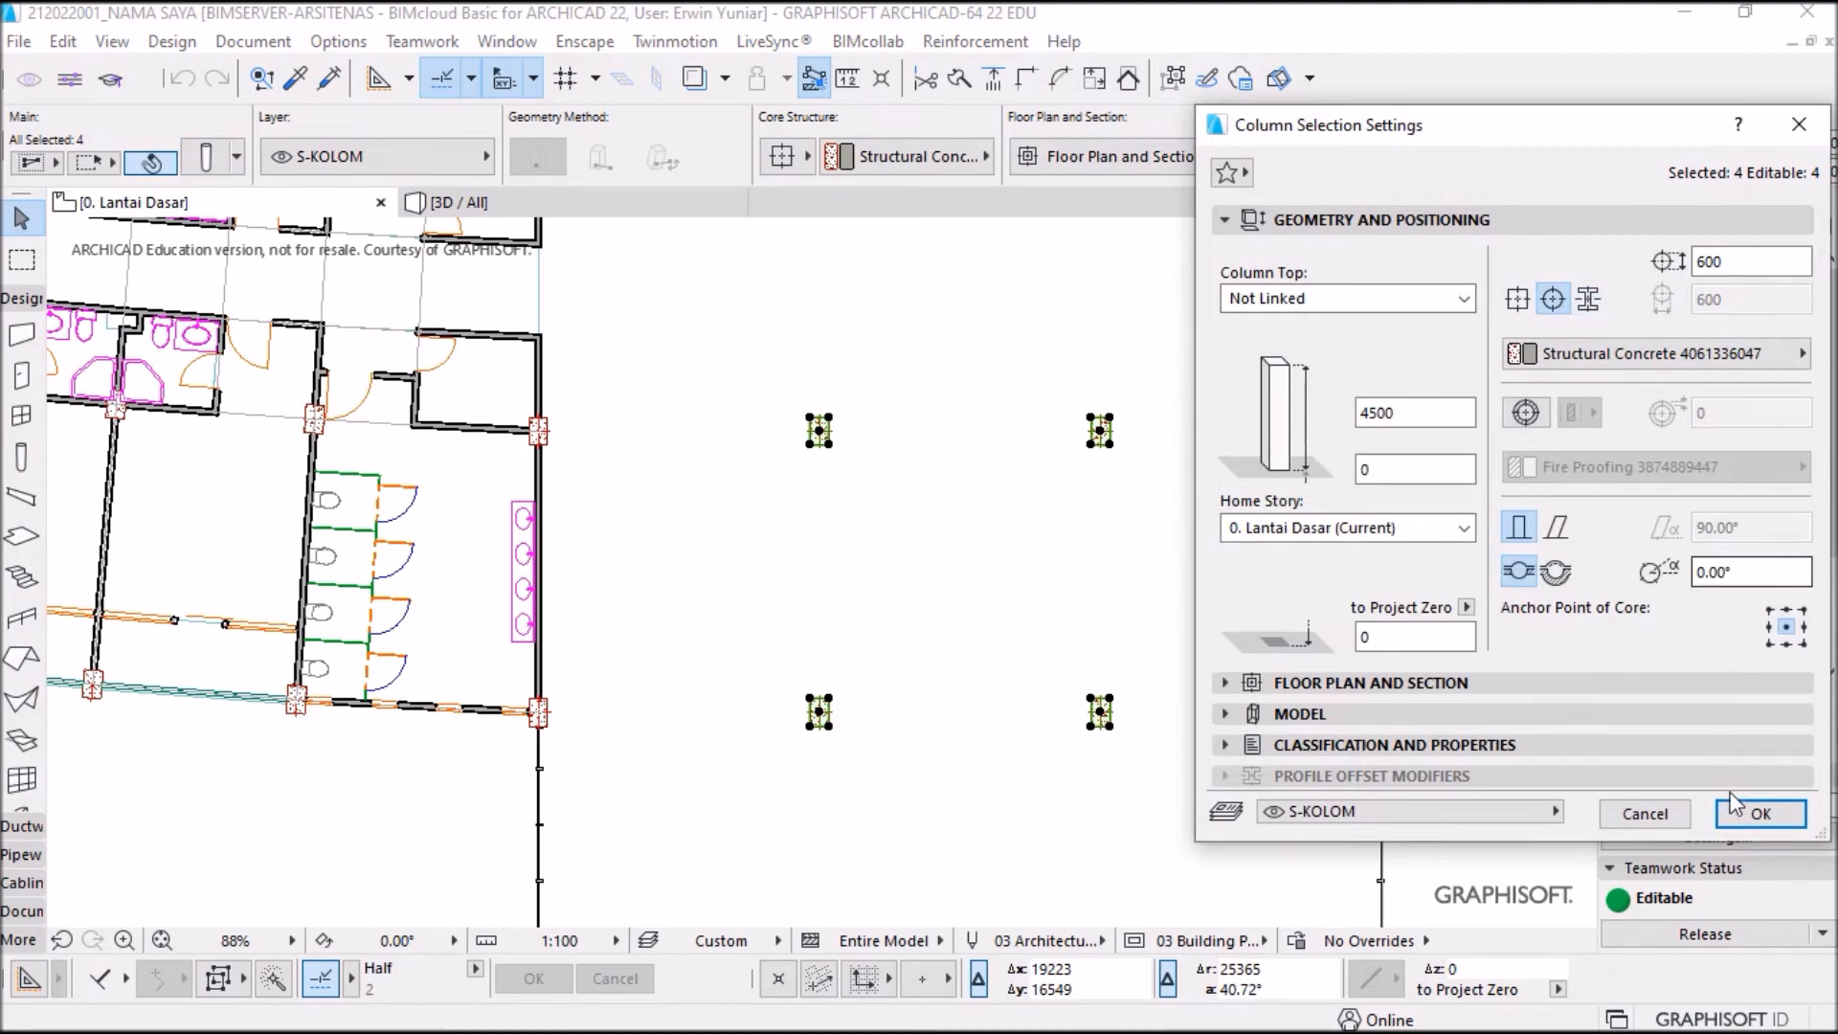
pyautogui.click(1760, 812)
pyautogui.click(978, 603)
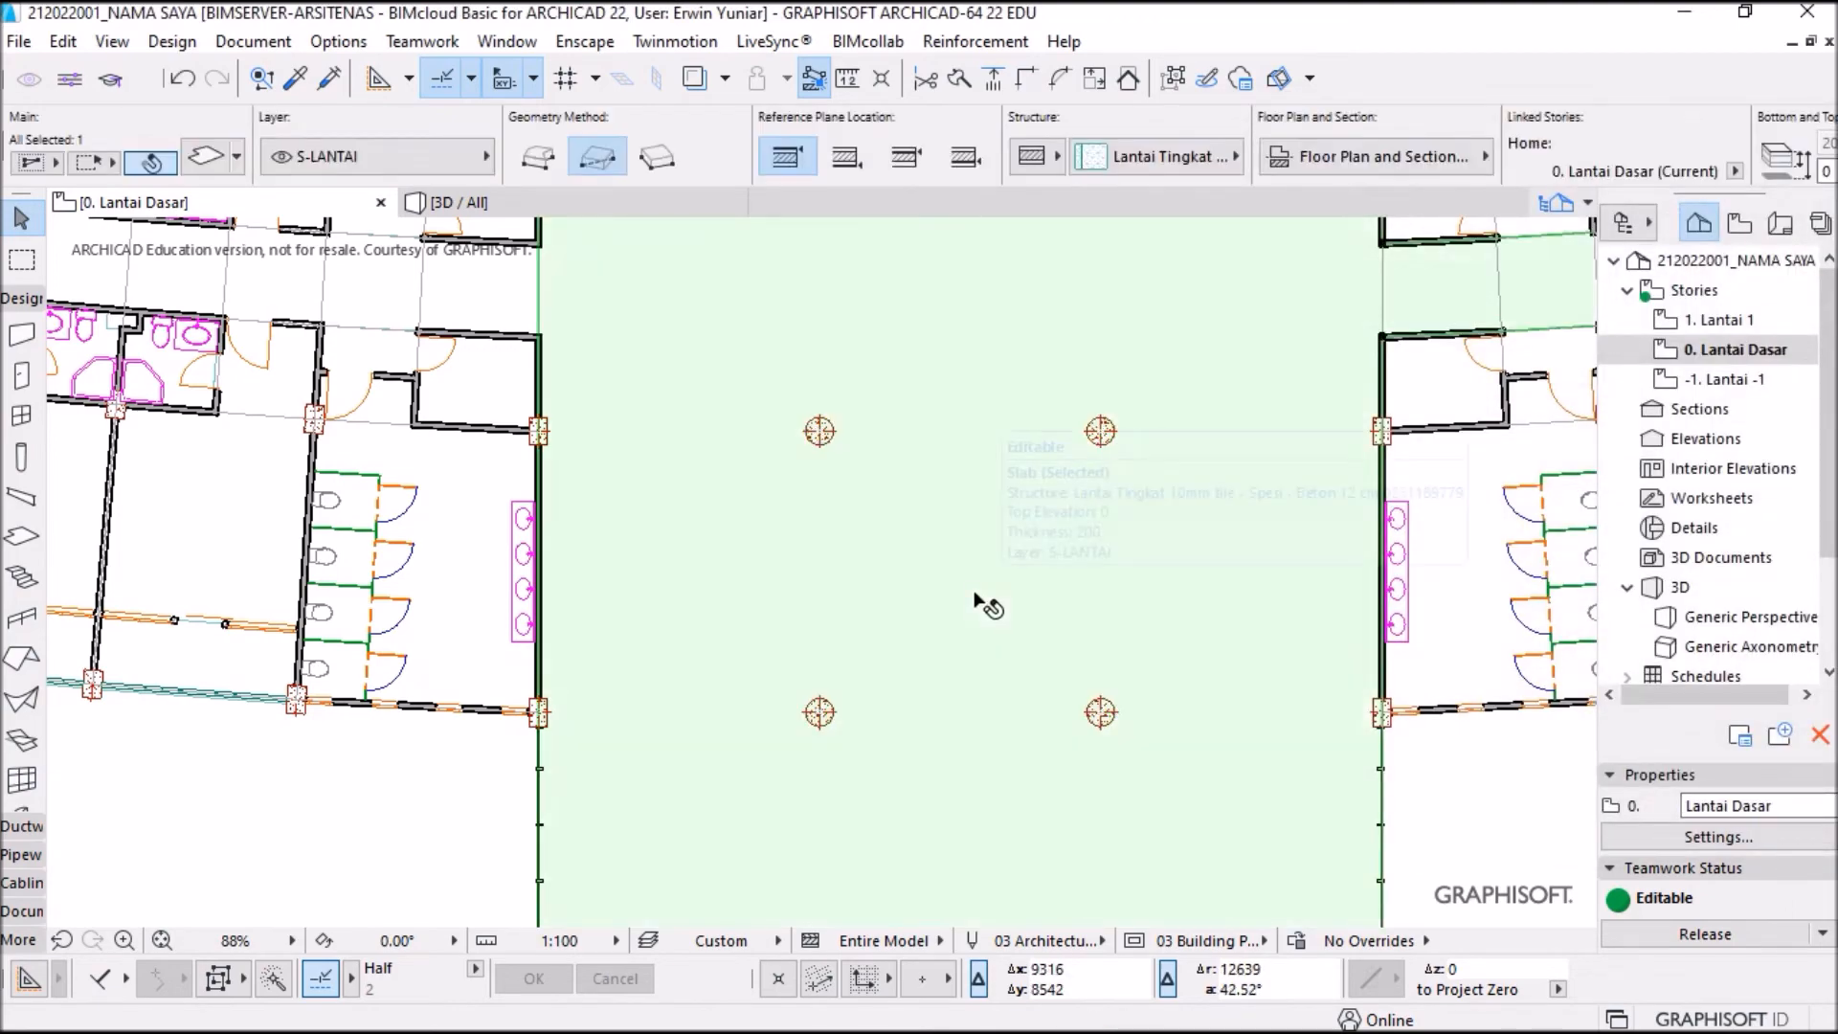
pyautogui.scroll(-2, 376, 760)
pyautogui.scroll(-2, 376, 760)
pyautogui.press('Escape')
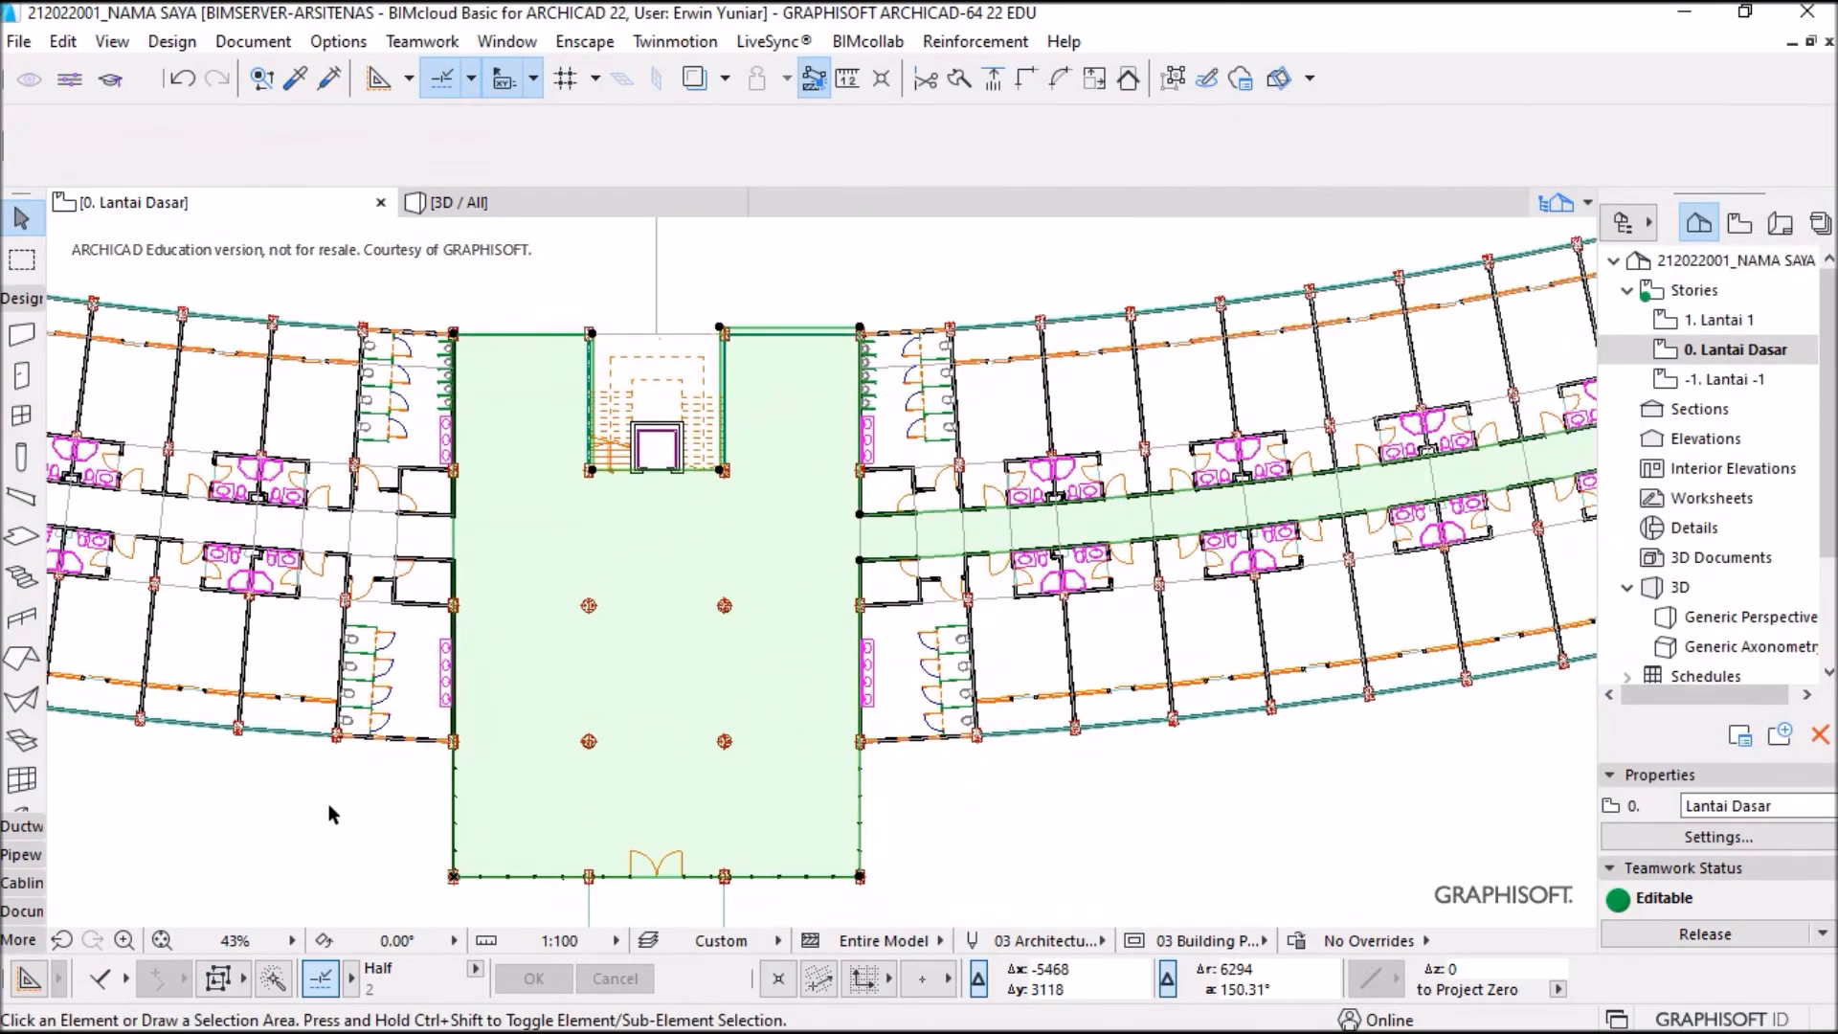
# Step: Send the column changes to the shared project on the BIMcloud server
pyautogui.click(422, 42)
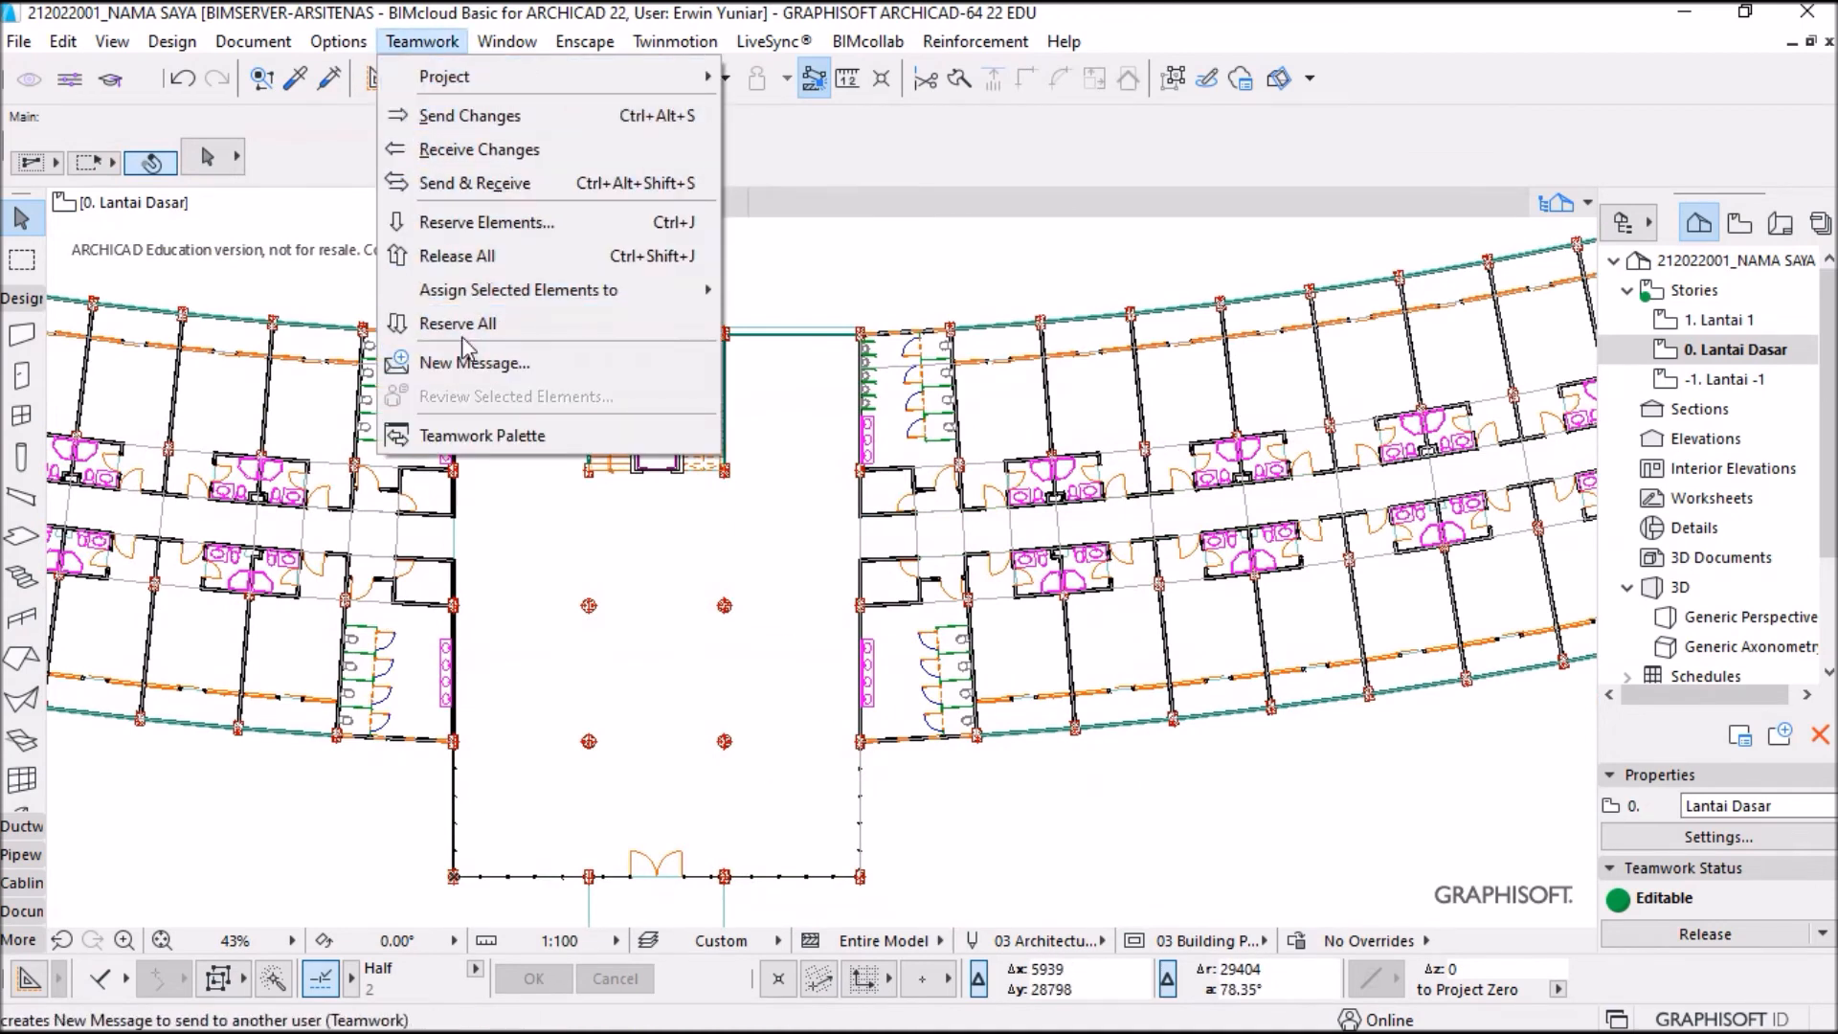
pyautogui.click(529, 115)
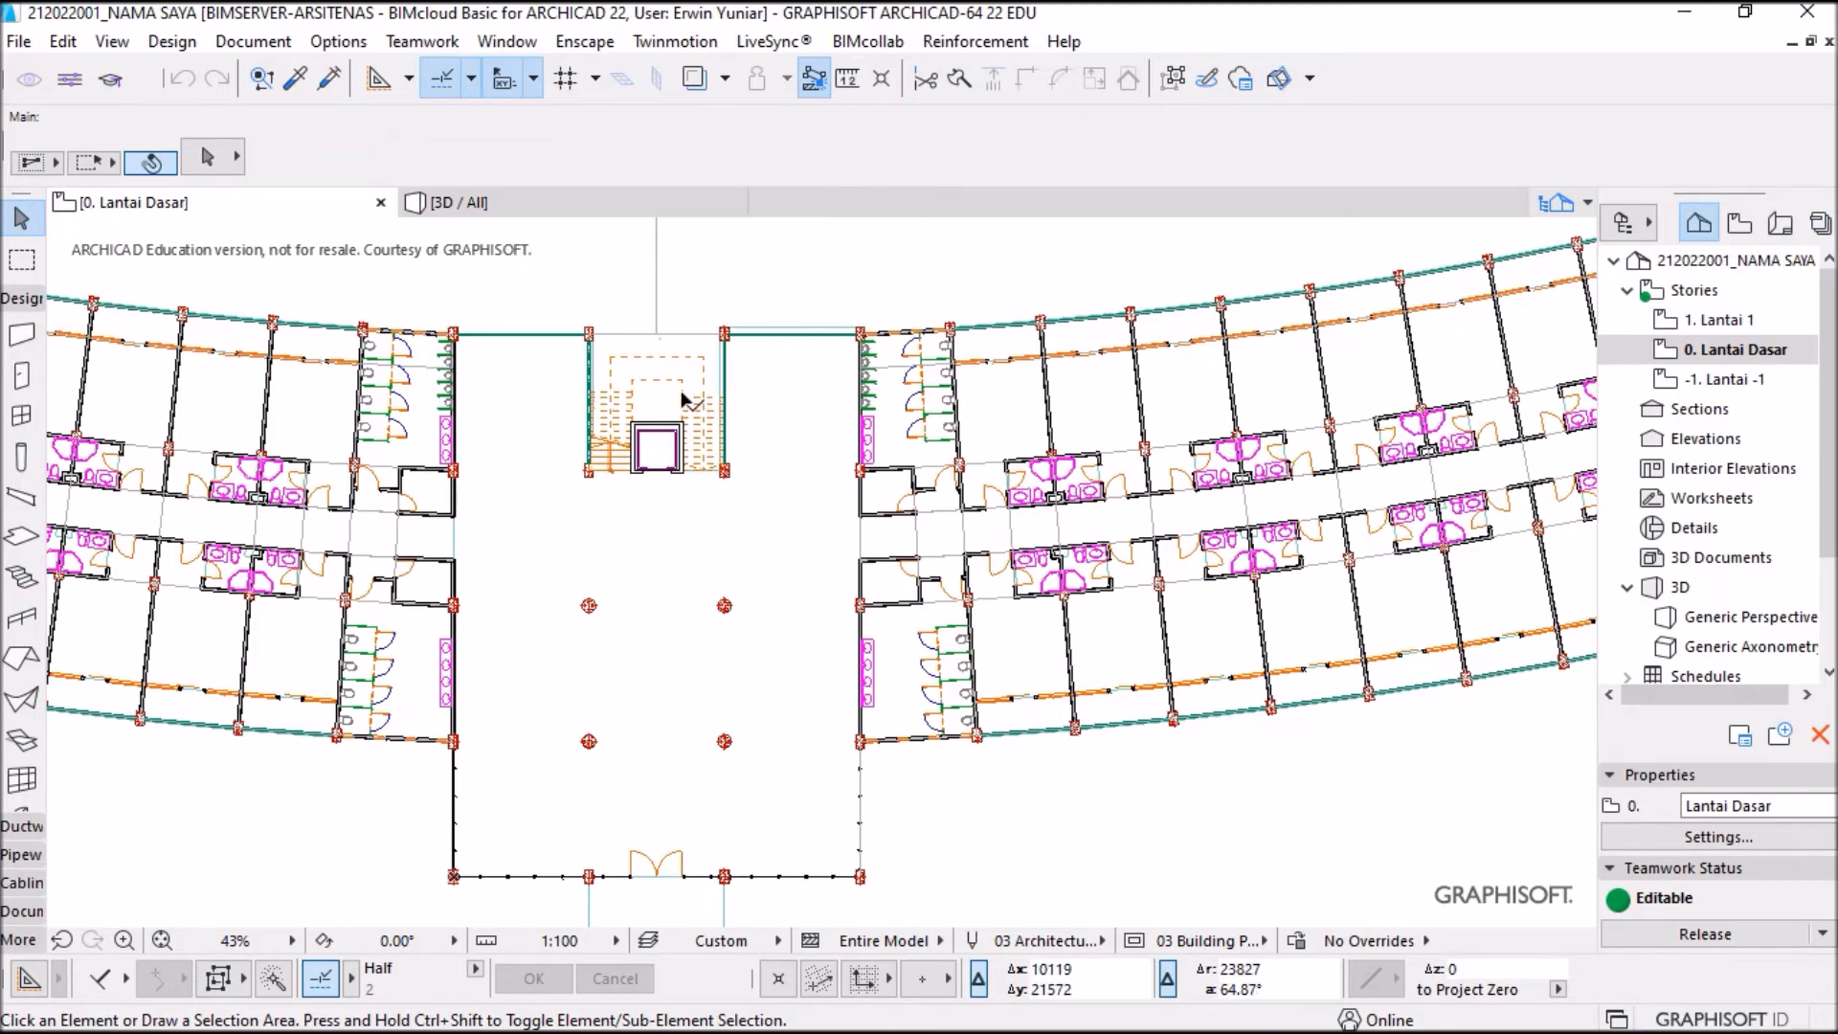
# Step: View the whole building in the 3D perspective from the outside, with the entrance and long curved wing in view
pyautogui.scroll(-3, 679, 426)
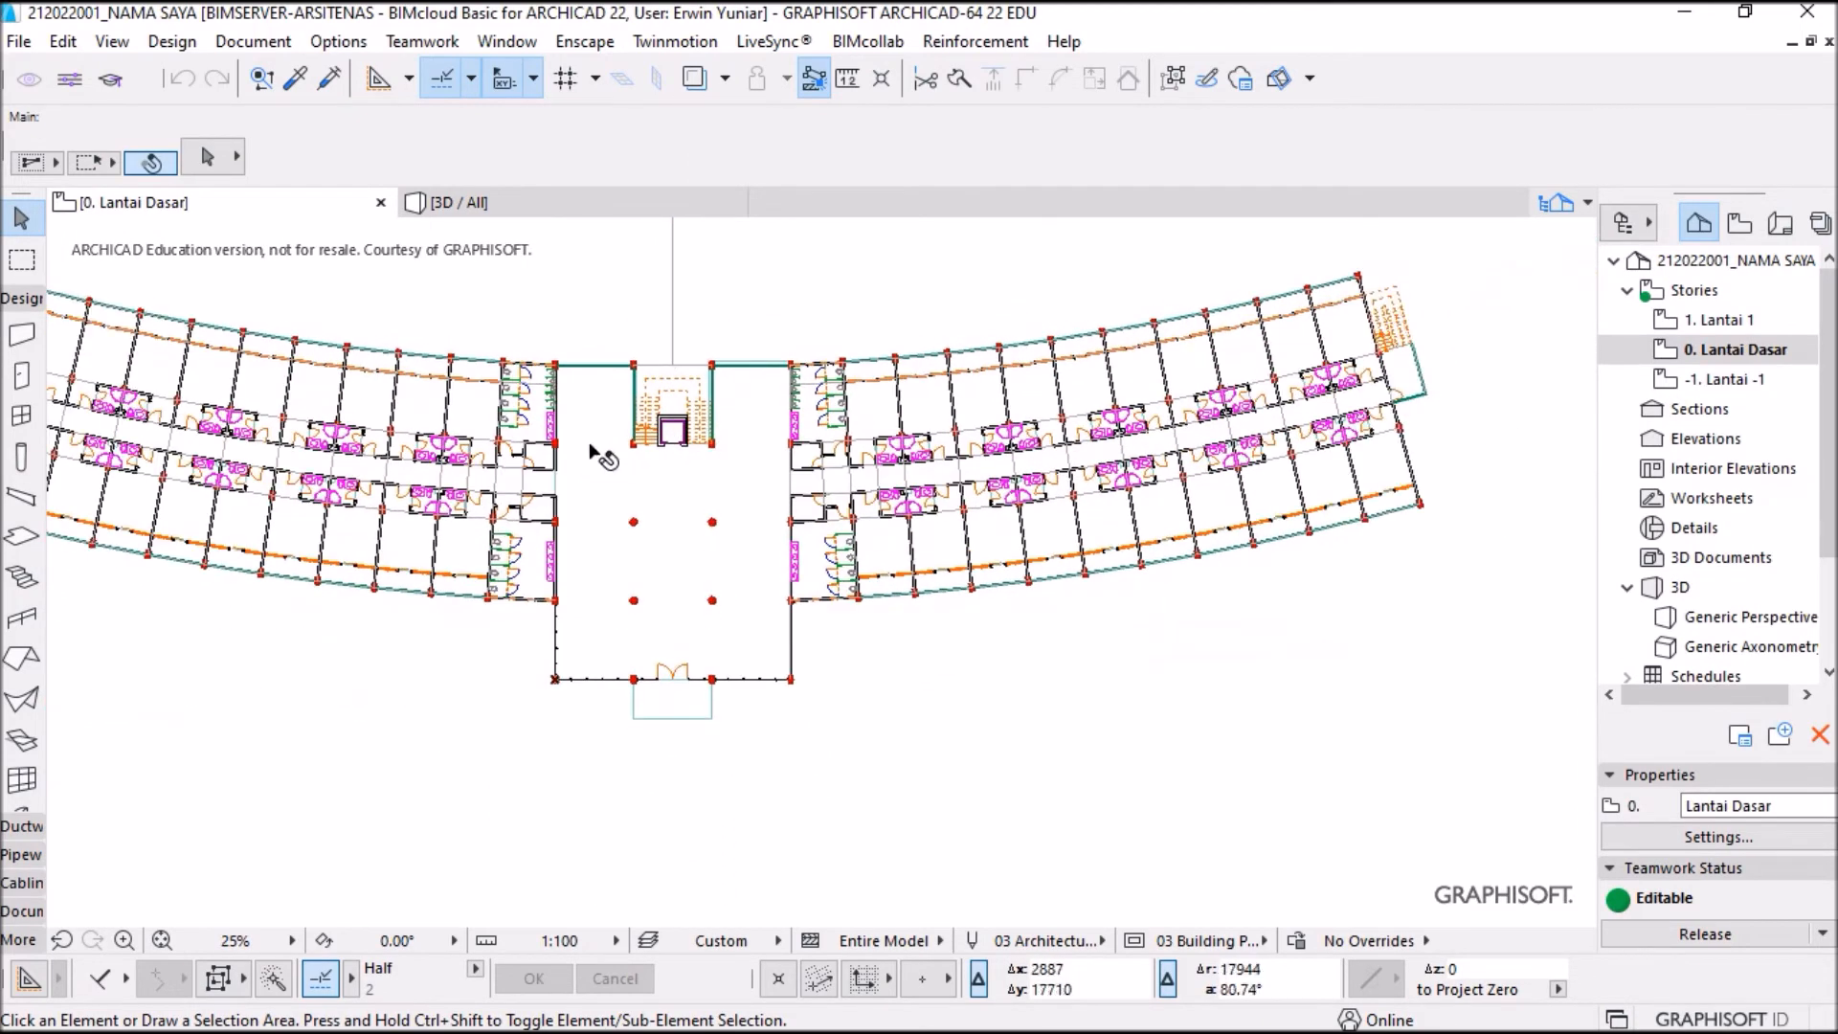
pyautogui.moveTo(605, 419); pyautogui.dragTo(794, 491, button='middle')
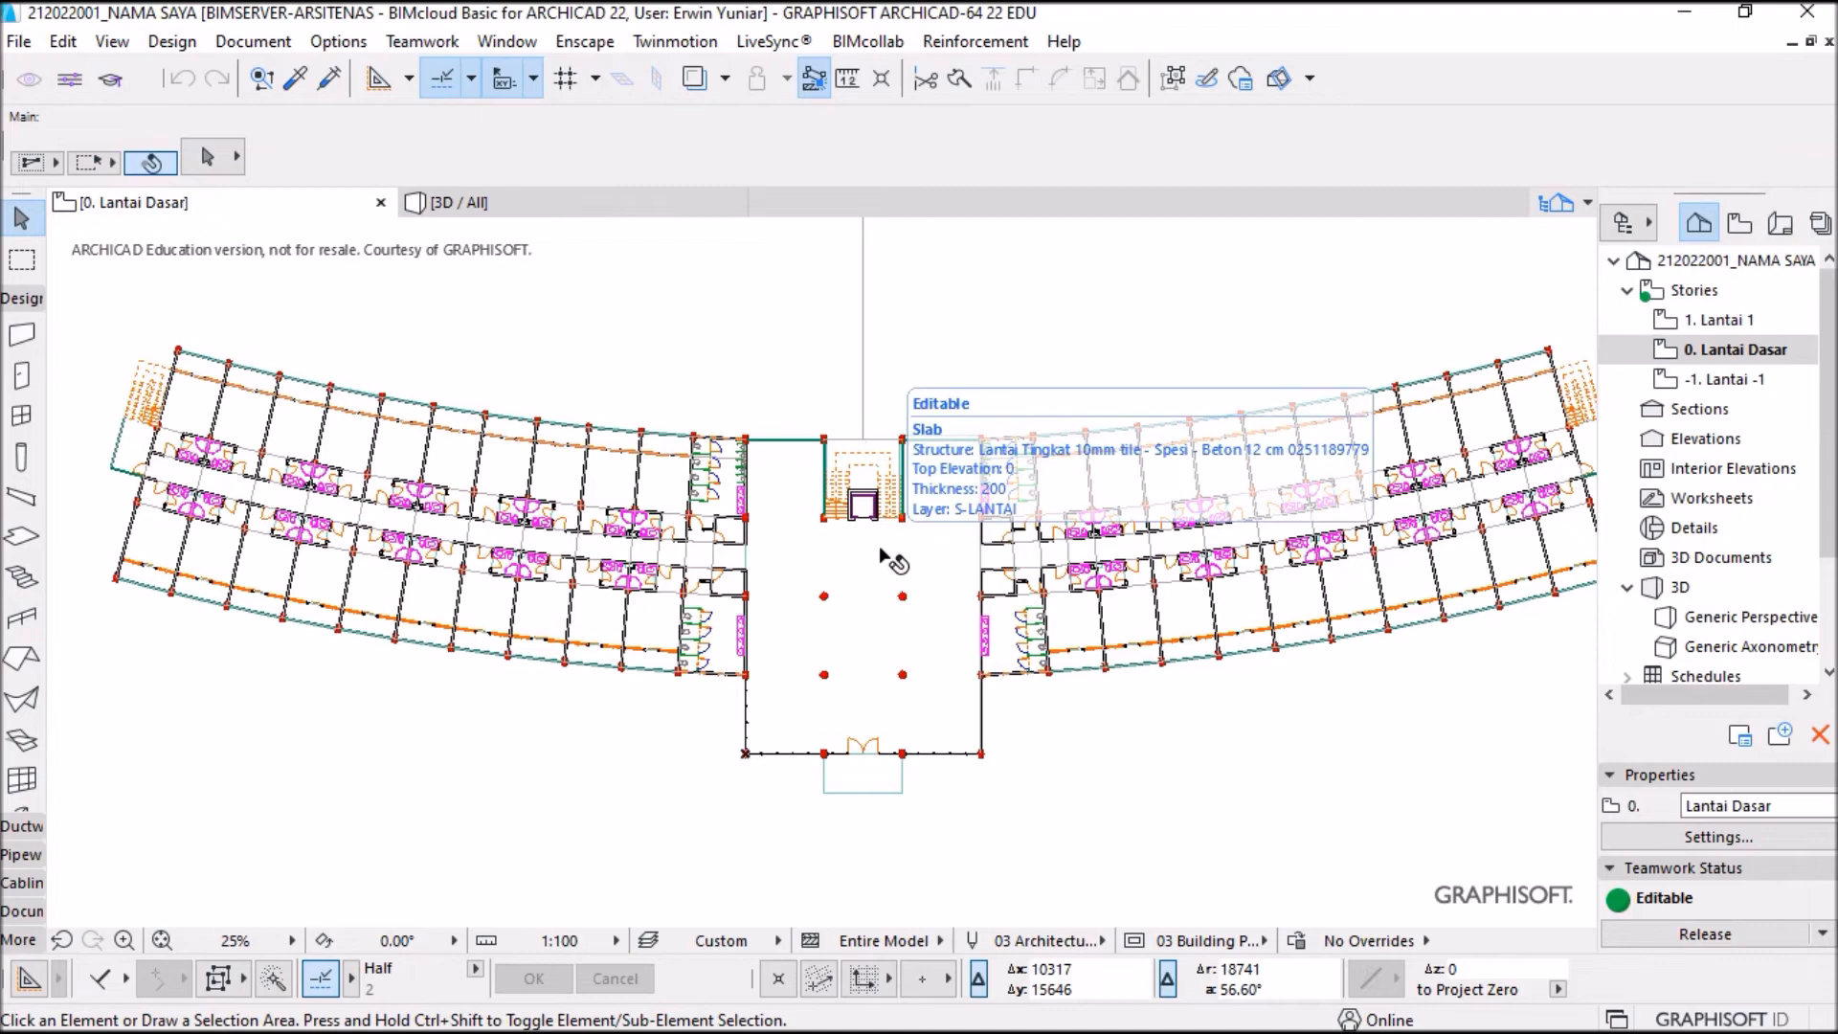
pyautogui.press('F3')
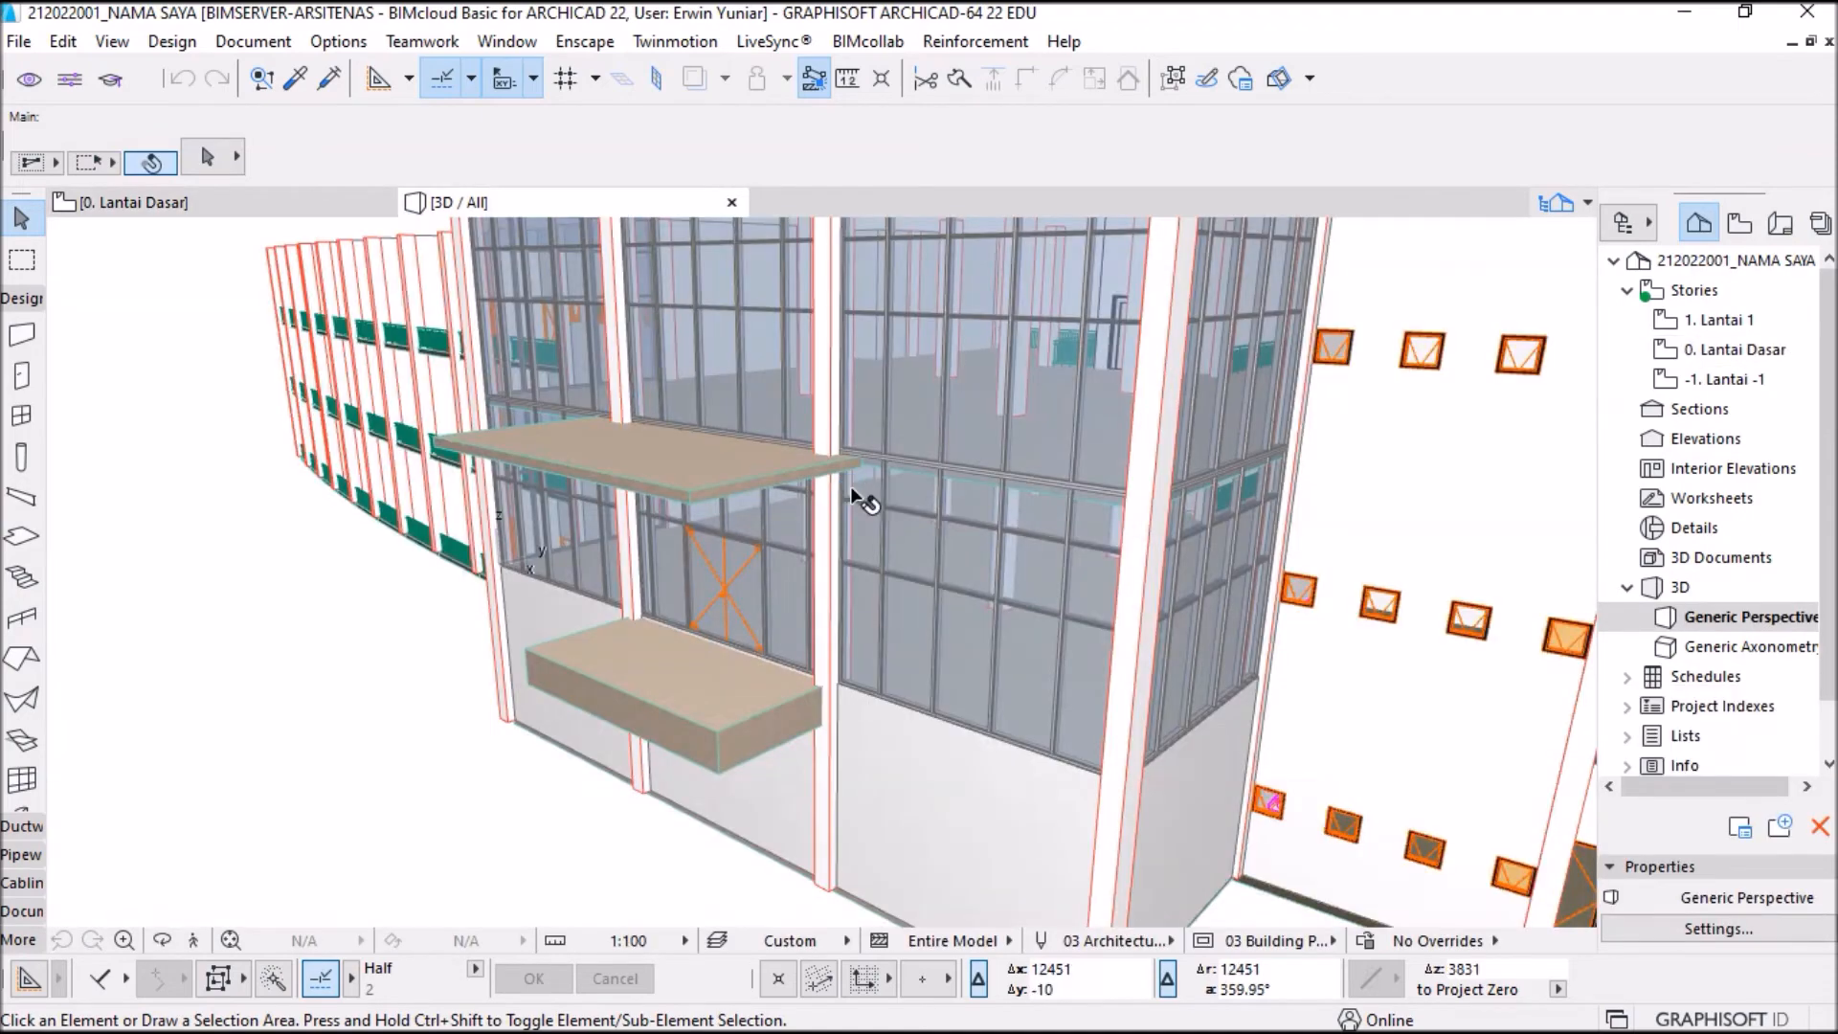
pyautogui.scroll(-3, 879, 511)
pyautogui.keyDown('shift'); pyautogui.moveTo(879, 511); pyautogui.dragTo(505, 554, button='middle'); pyautogui.keyUp('shift')
pyautogui.scroll(-3, 505, 554)
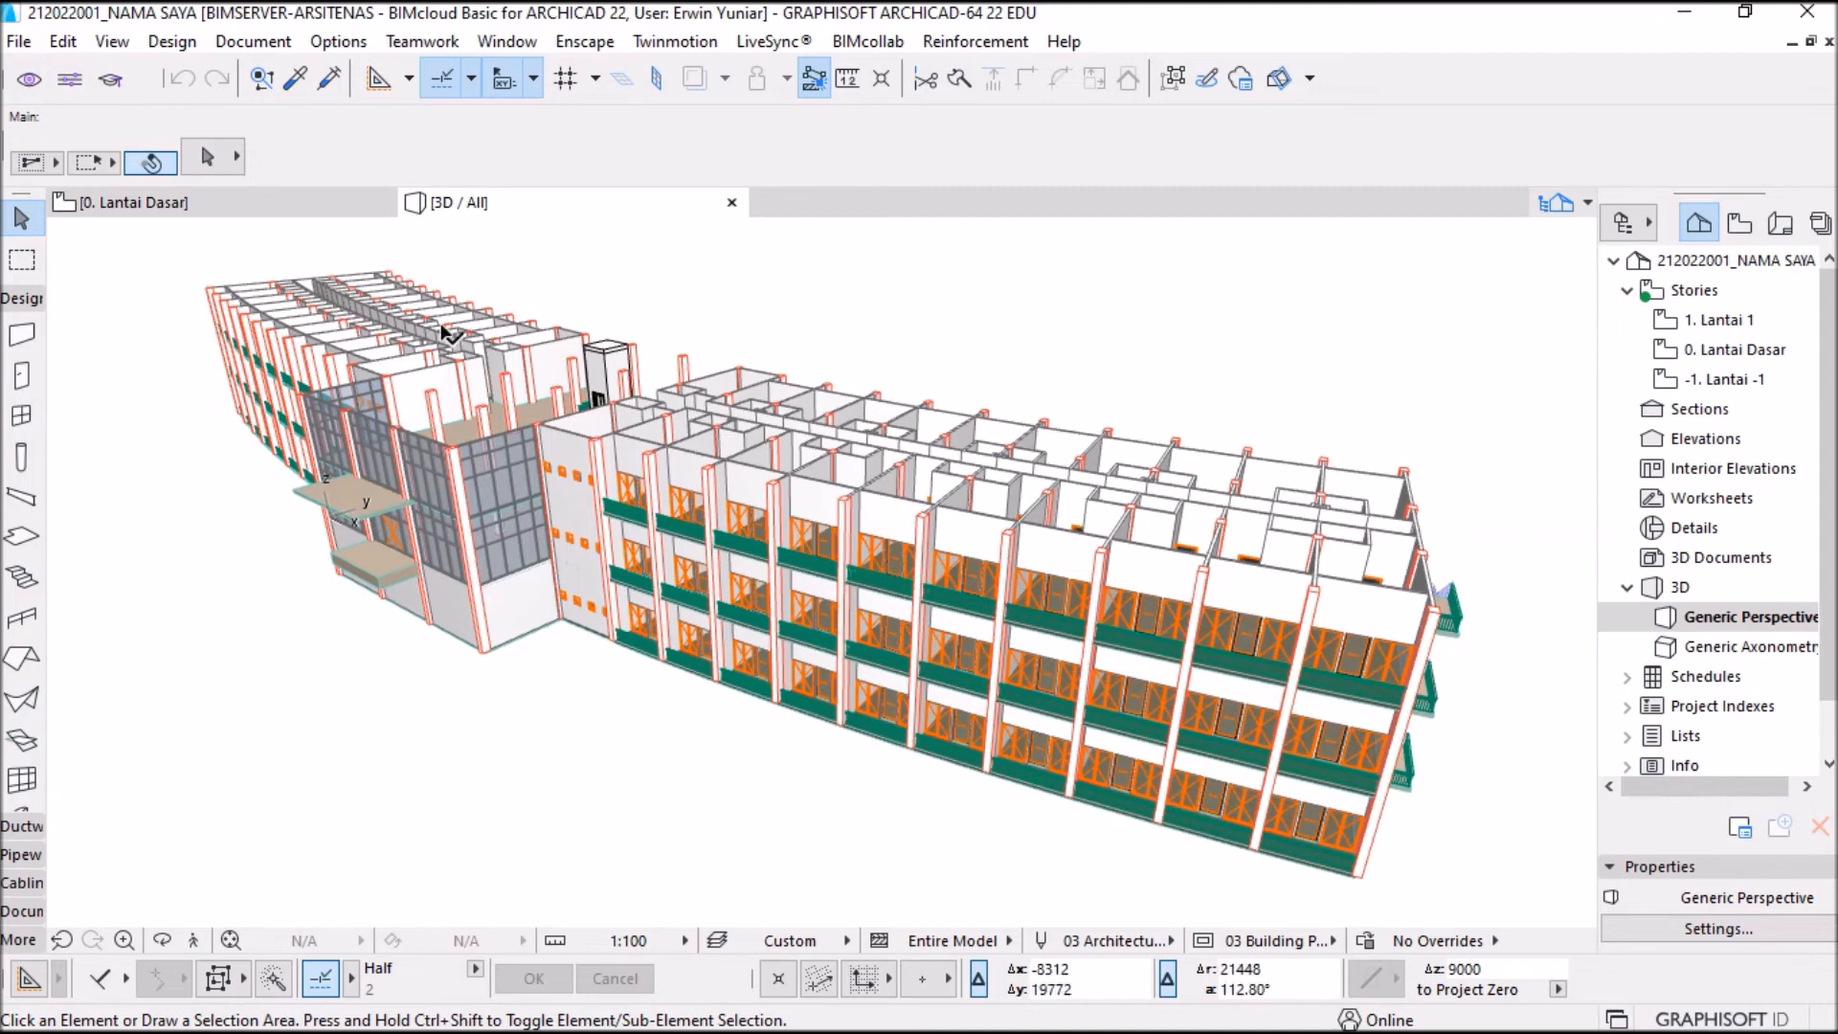
# Step: Start saving a local copy of the shared project in the 03 TUGAS folder as an ARCHICAD Solo Project (*.pln)
pyautogui.click(20, 43)
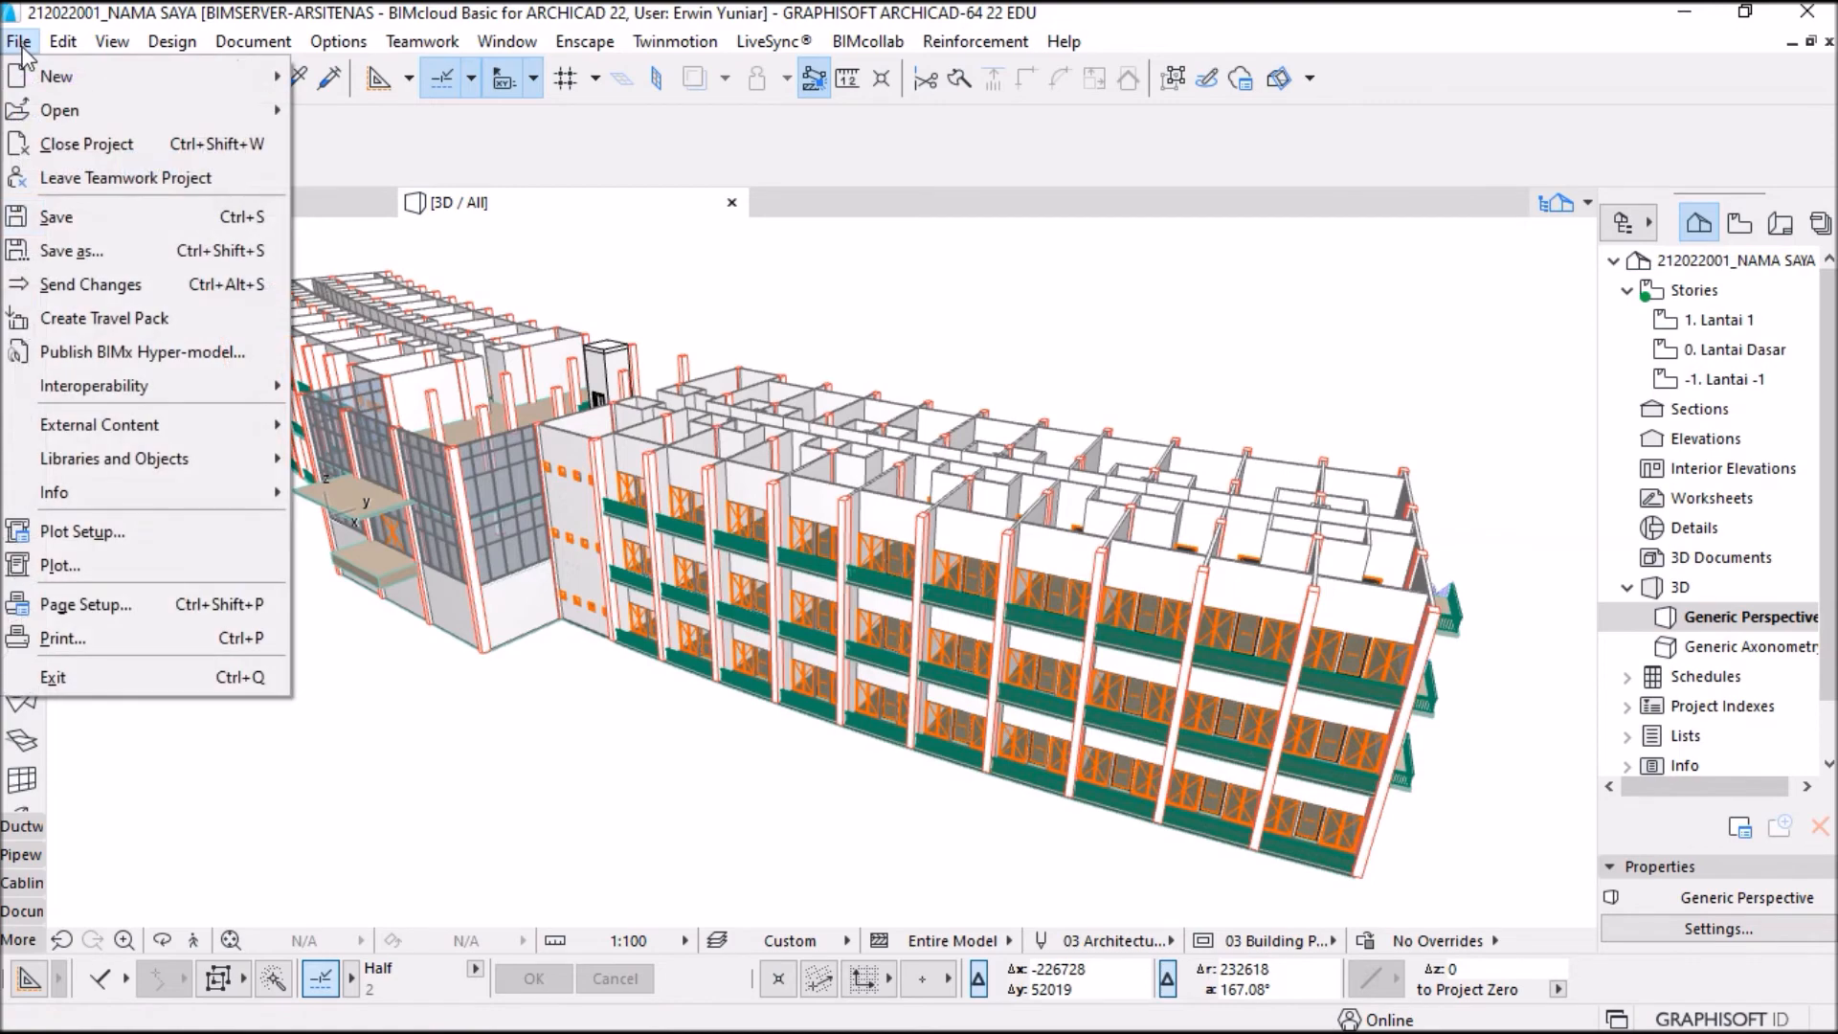
pyautogui.click(58, 251)
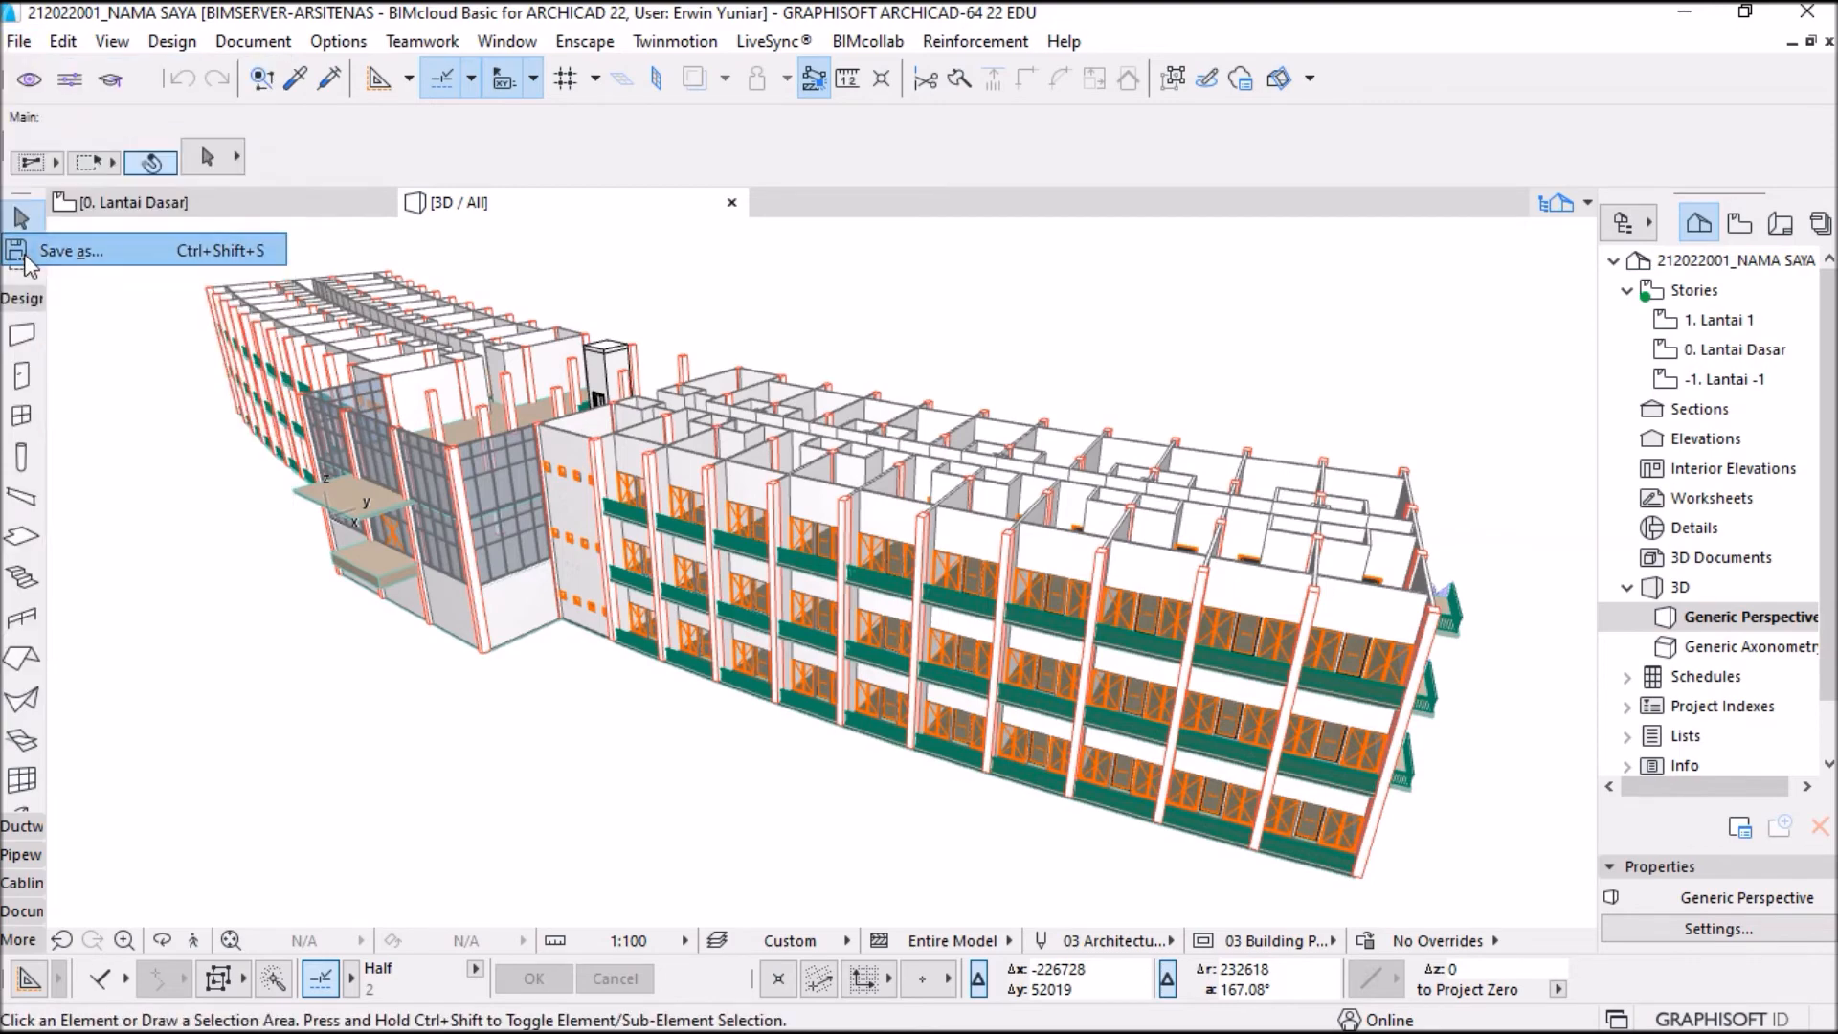
pyautogui.click(862, 688)
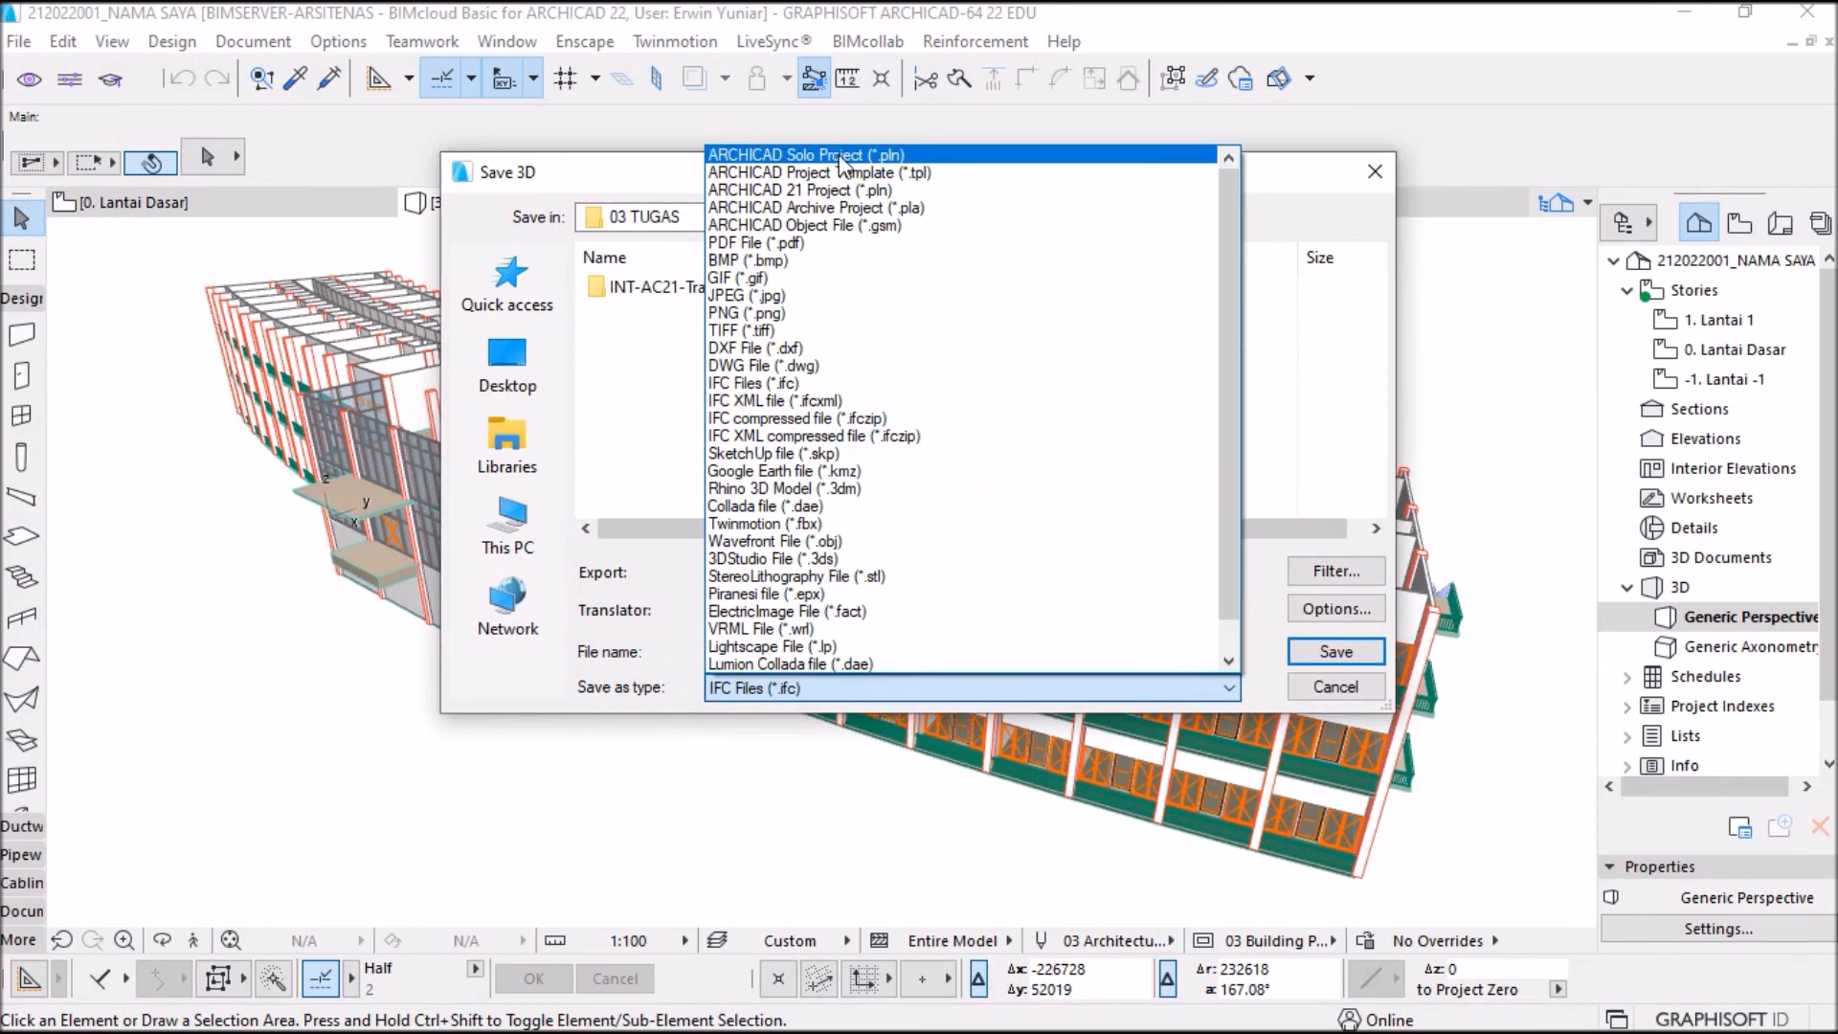
pyautogui.click(839, 156)
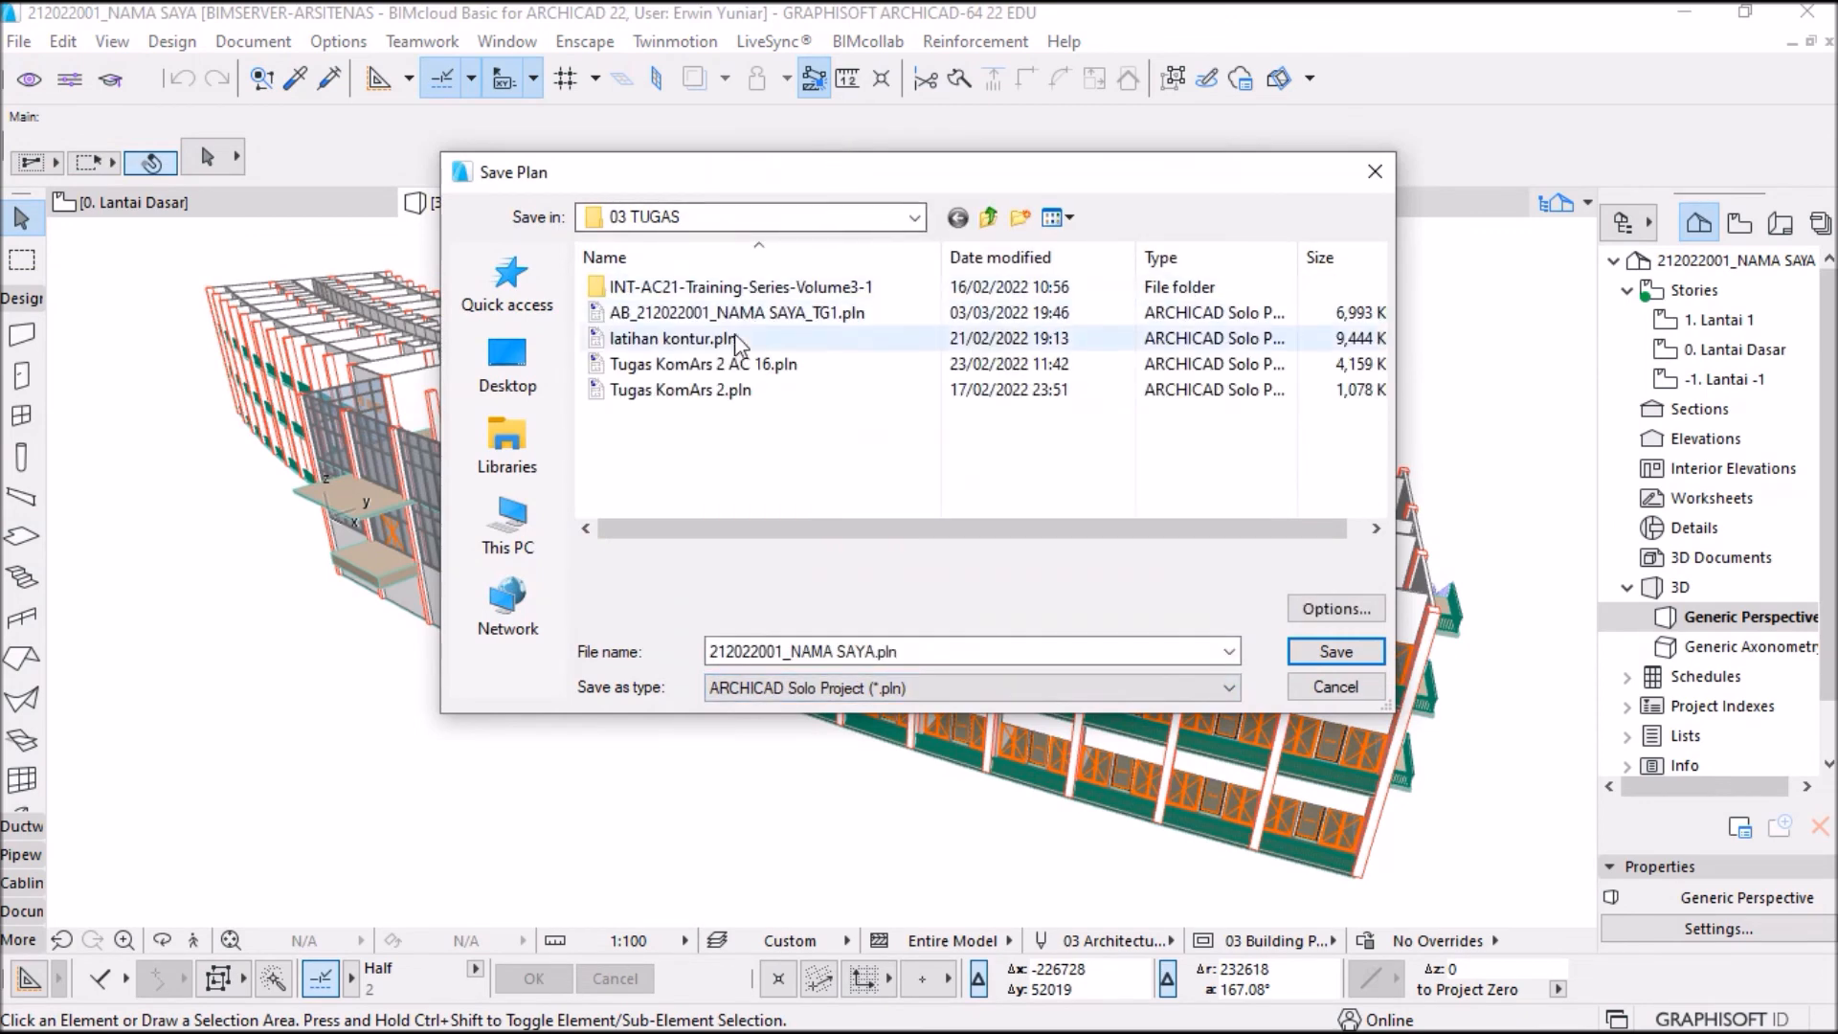
# Step: Prefix the file name with AC_, append _TG1_022 before the .pln extension, and save the solo project copy
pyautogui.click(876, 651)
pyautogui.click(877, 651)
pyautogui.click(877, 652)
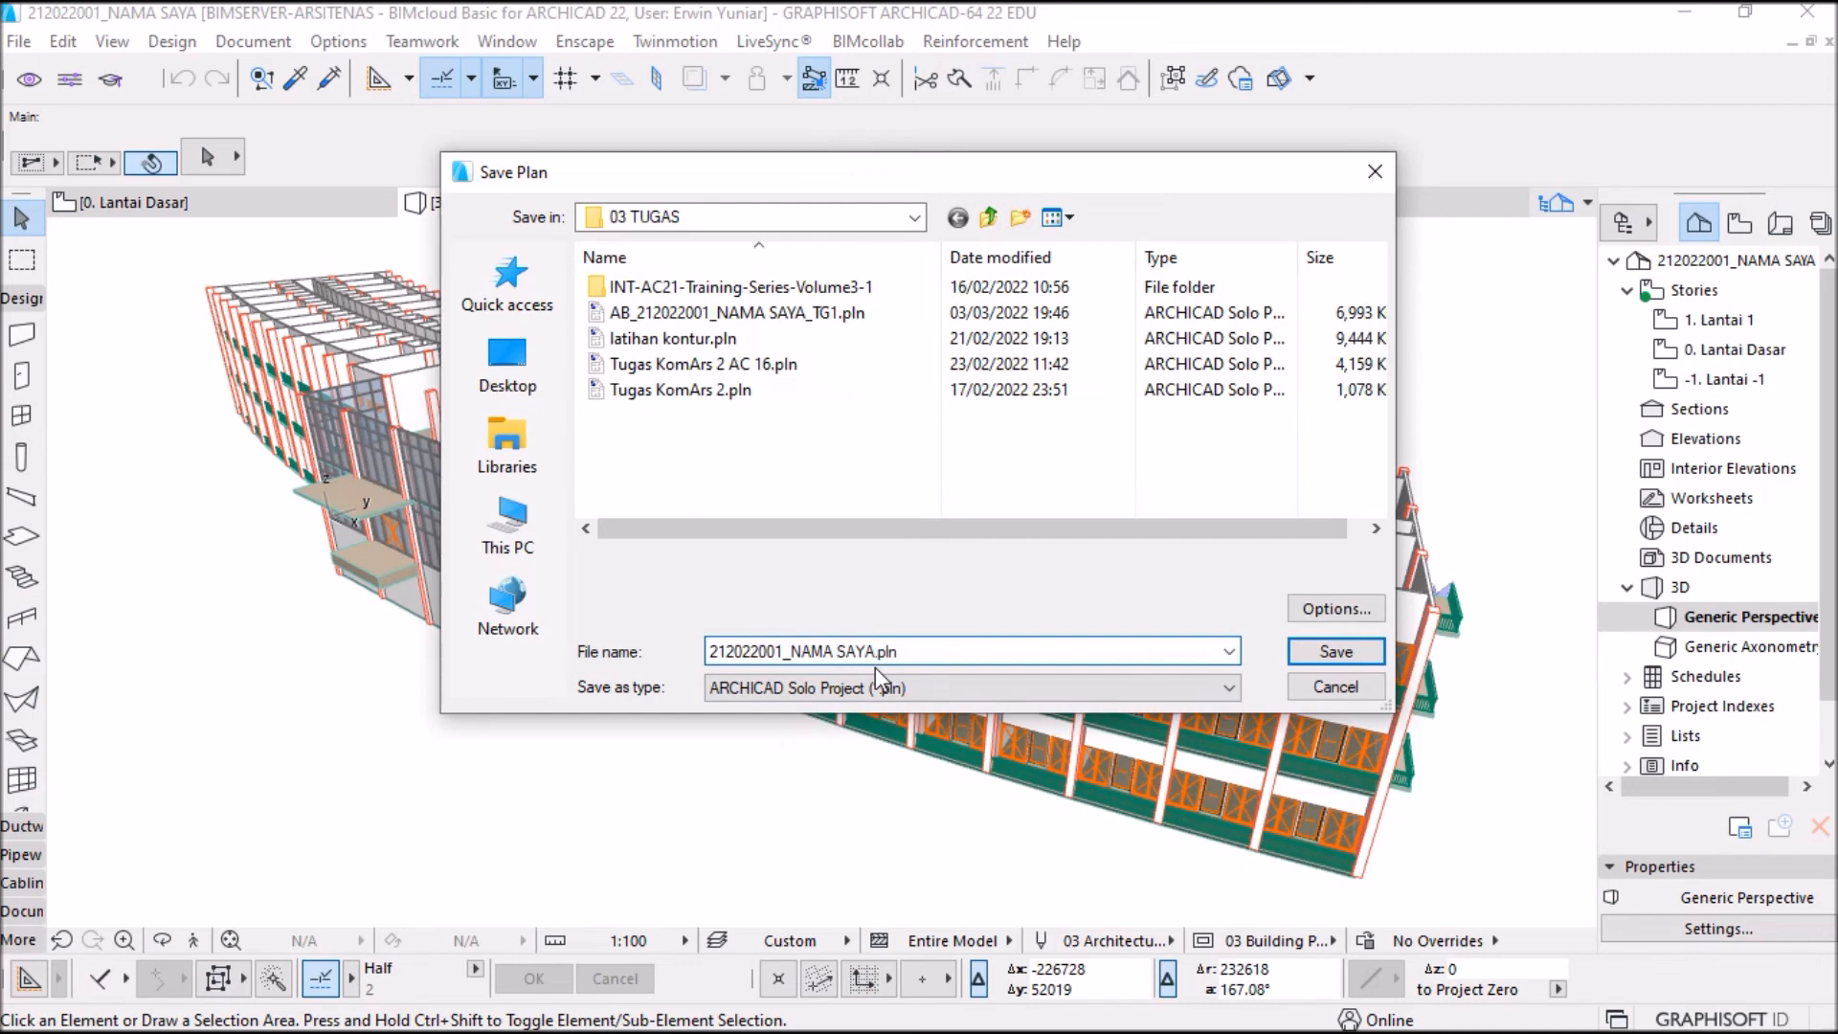
pyautogui.press('Home')
pyautogui.write('AC_')
pyautogui.press('BackSpace')
pyautogui.write('_')
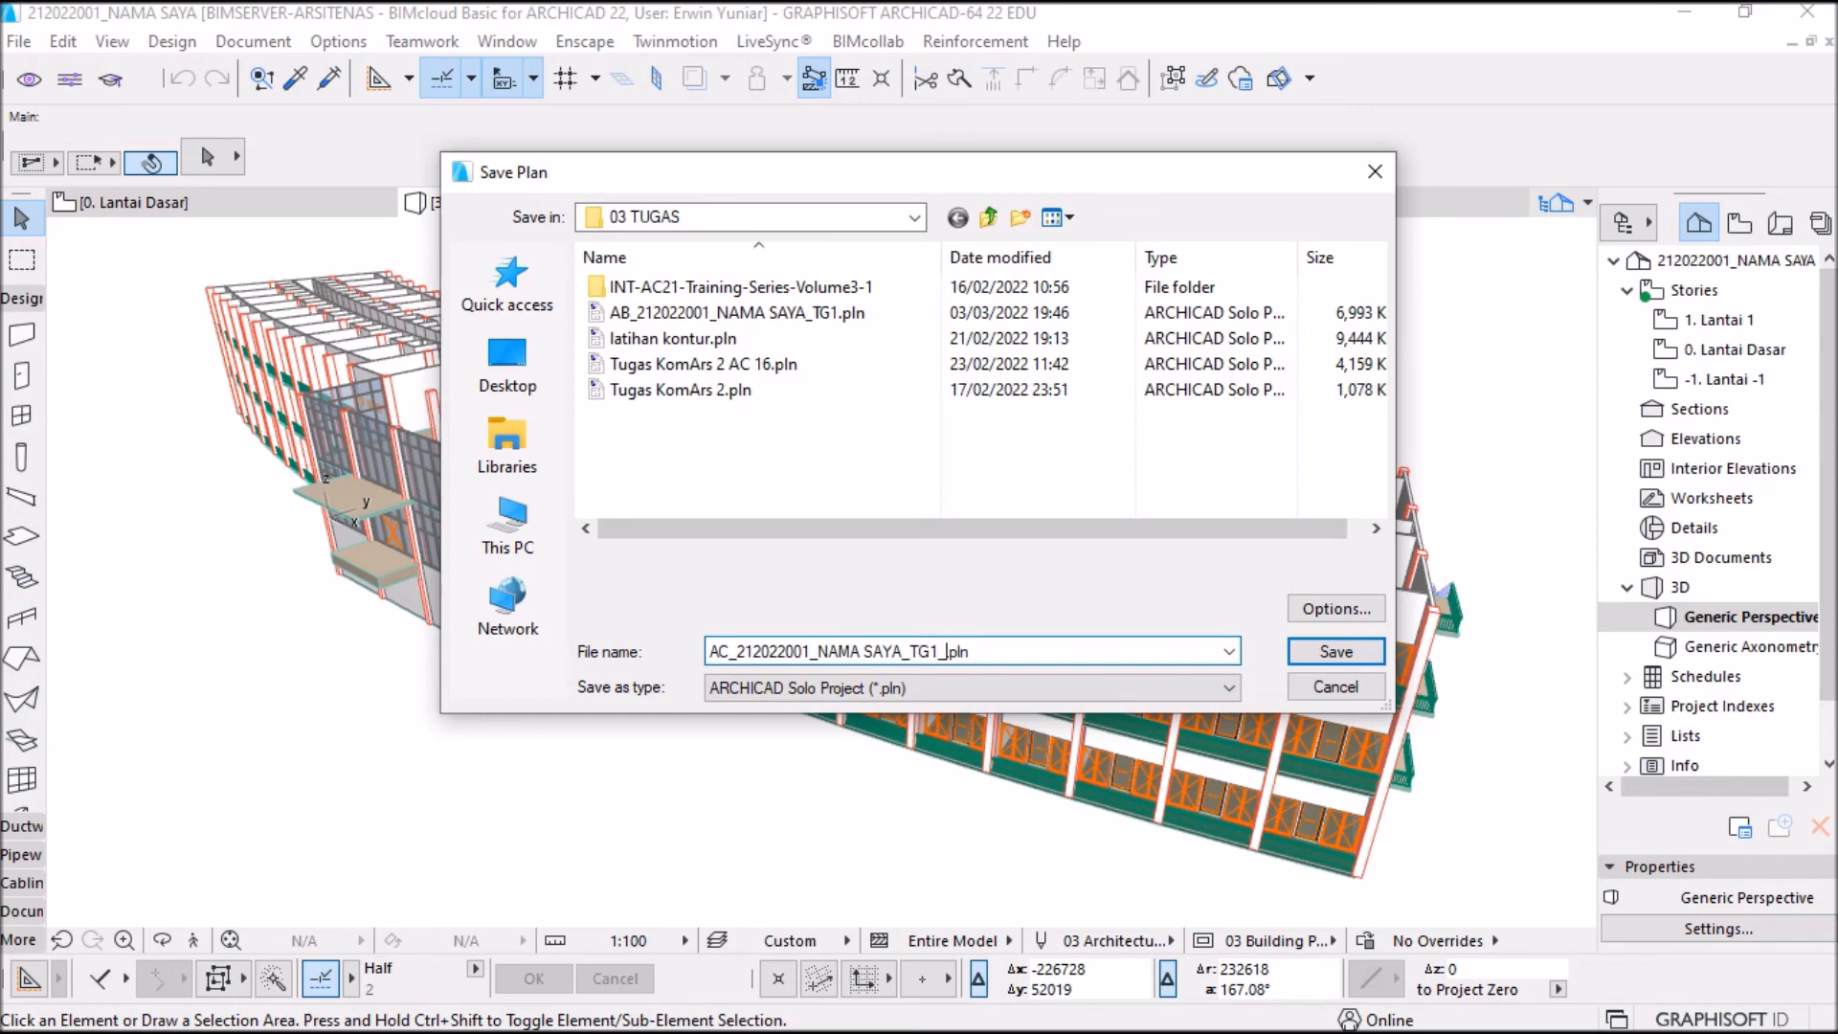
pyautogui.write('022')
pyautogui.click(1368, 652)
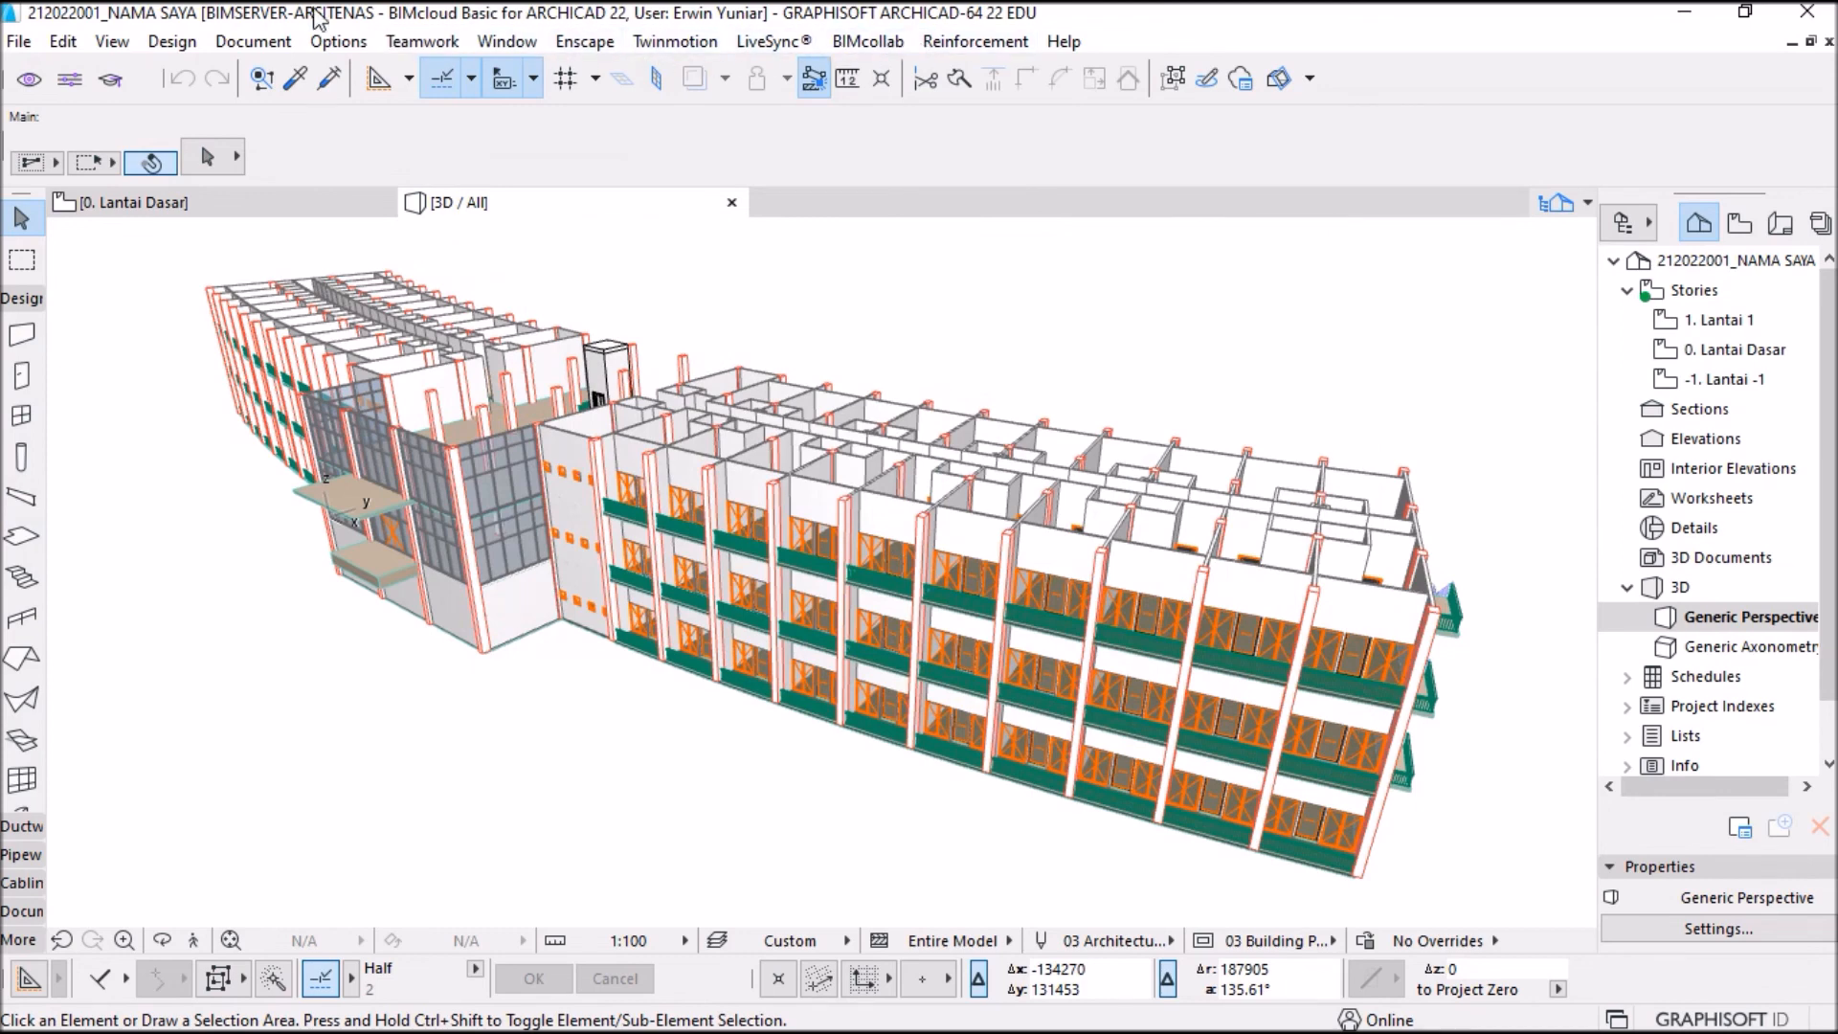
pyautogui.moveTo(222, 22)
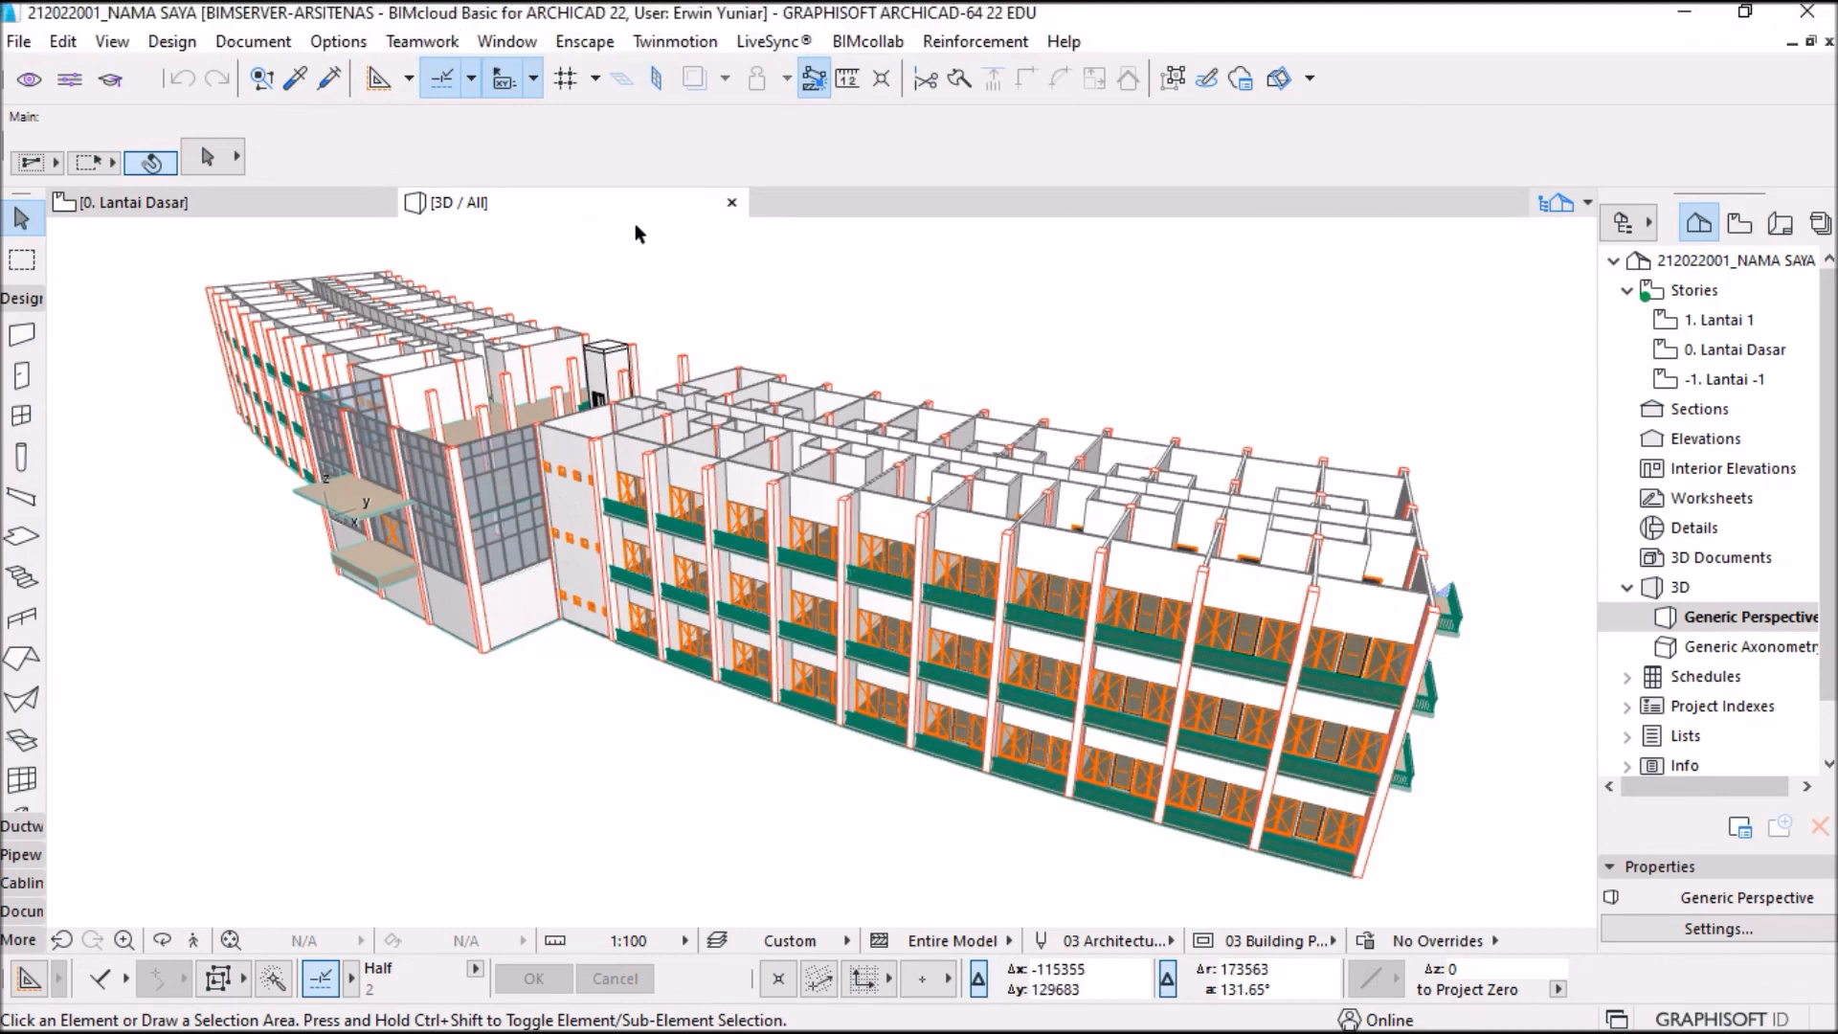